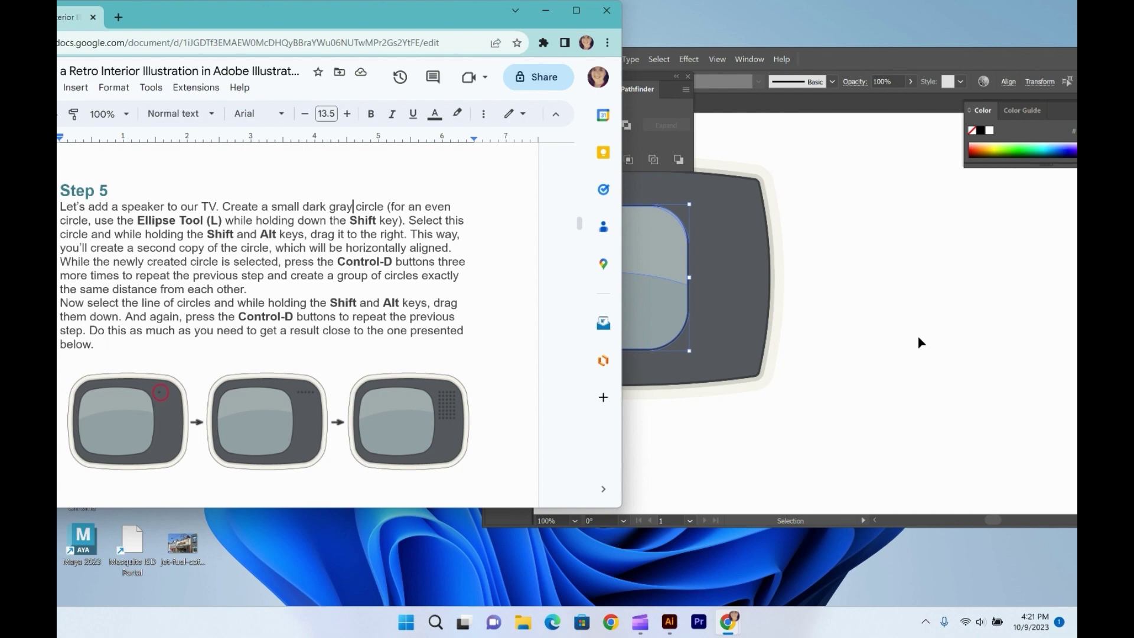
Switch to Illustrator and draw a small dark gray circle on the TV body, just beside the screen's upper right corner.
left_click(917, 341)
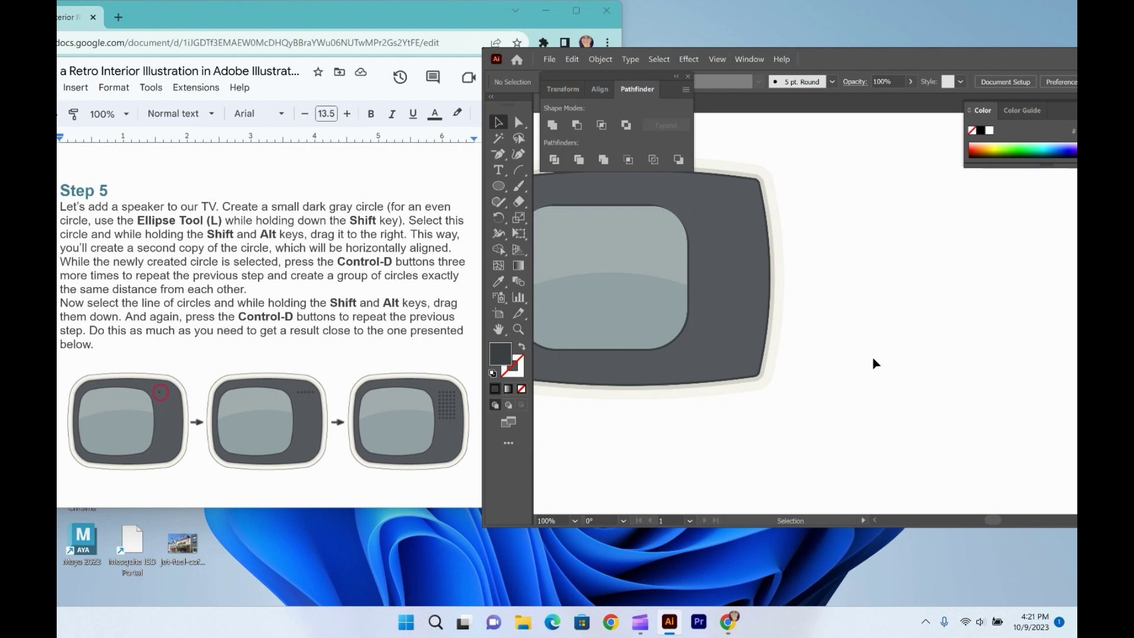
scroll(247, 360, "down", 5)
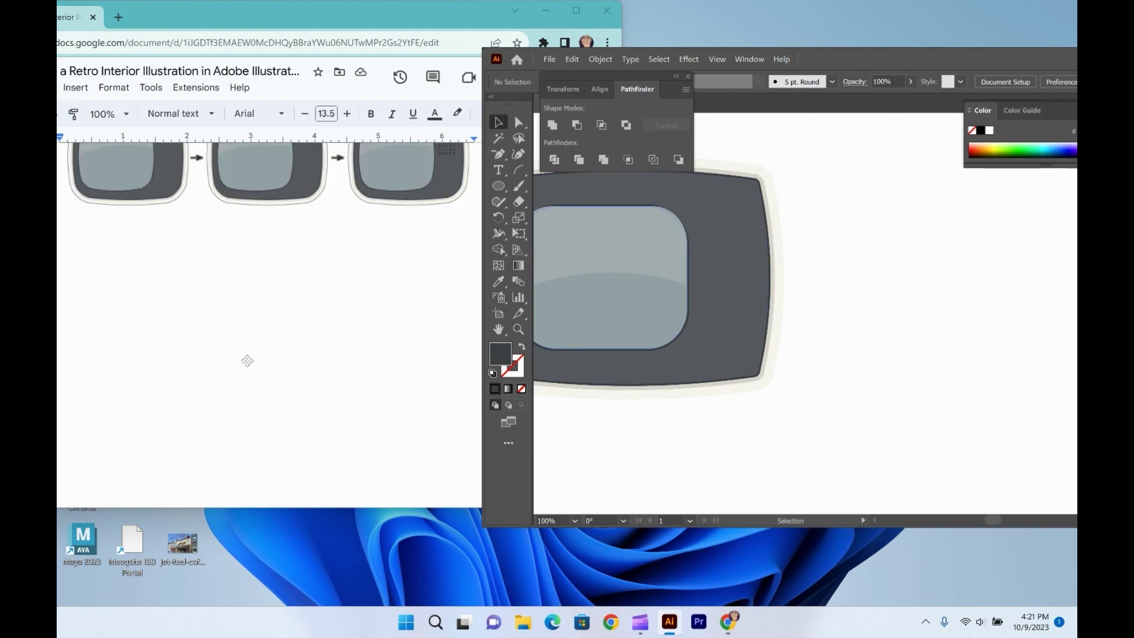
scroll(247, 361, "up", 4)
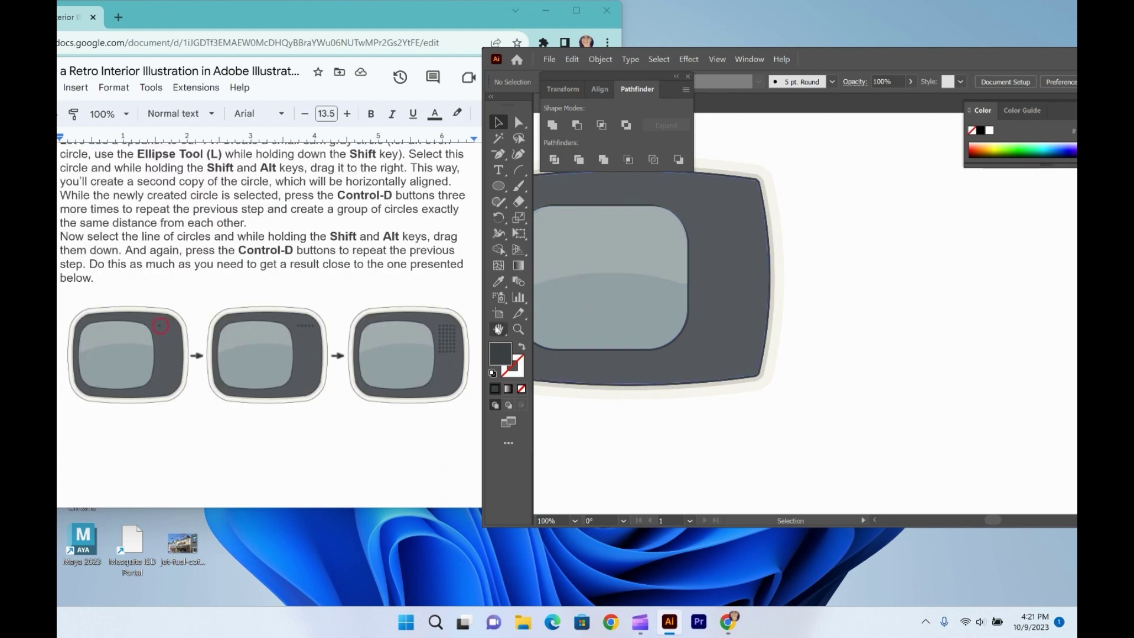
left_click(498, 186)
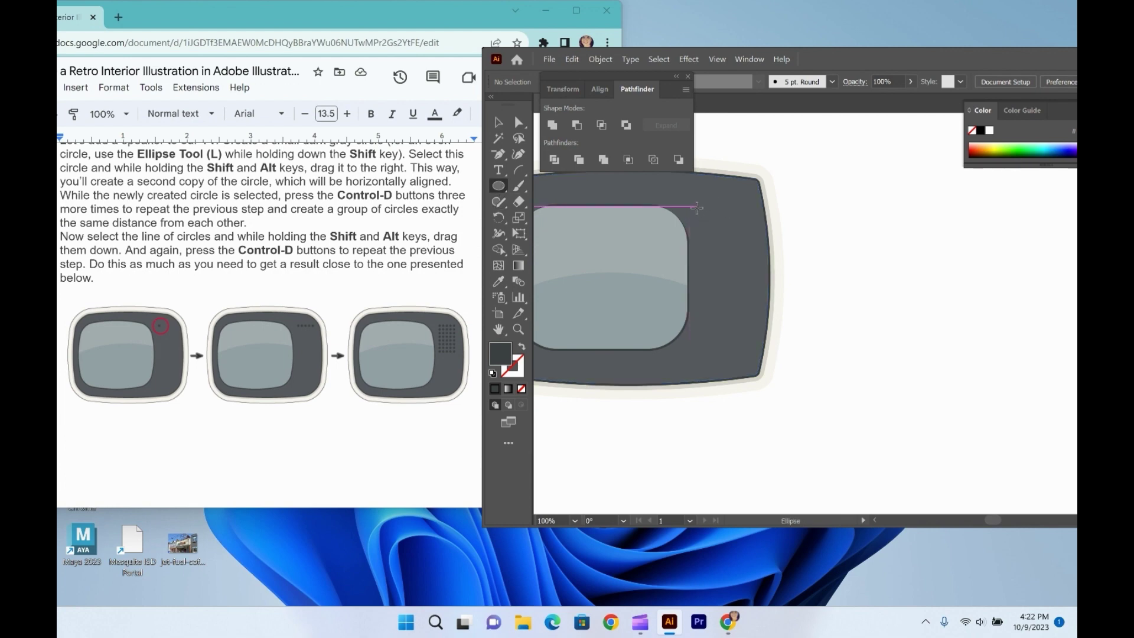
left_click_drag(697, 208, 704, 210)
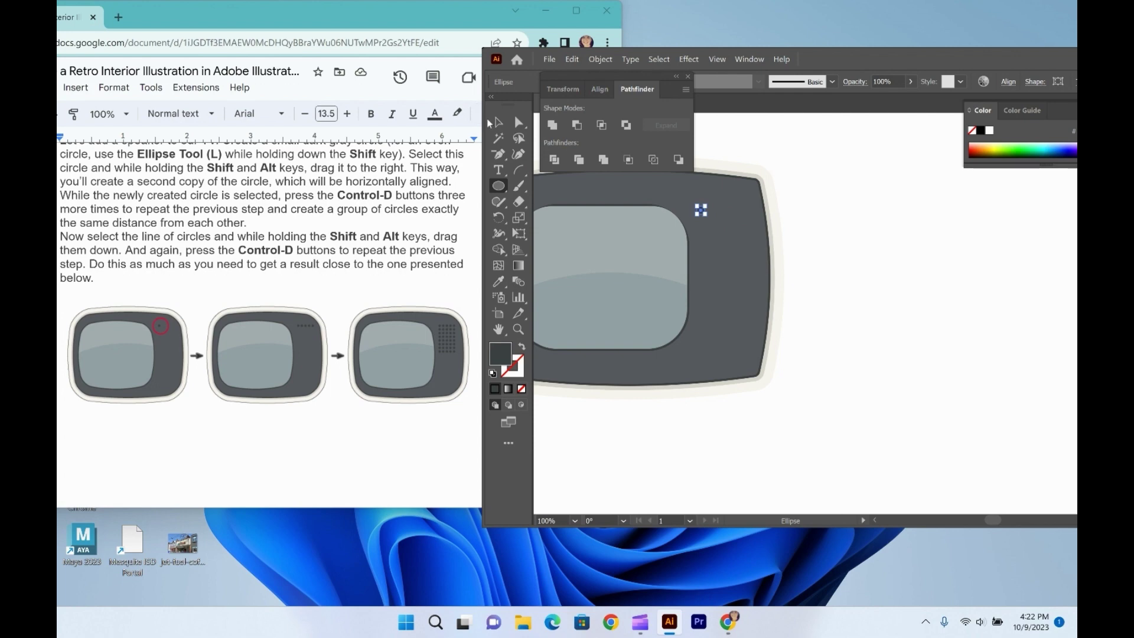
left_click(495, 122)
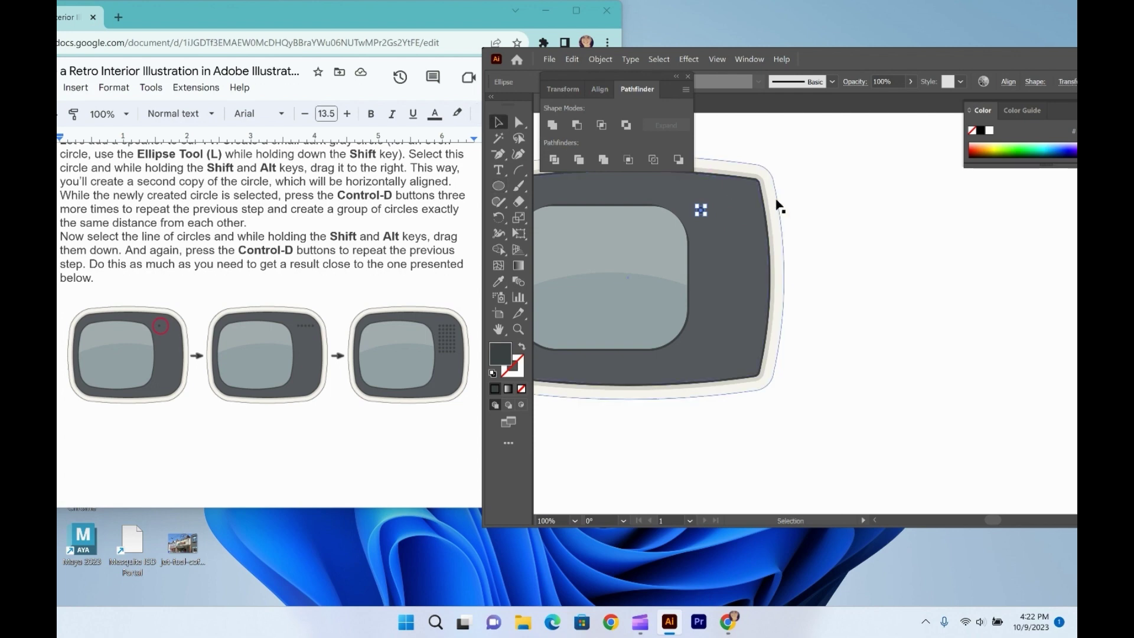
left_click(954, 273)
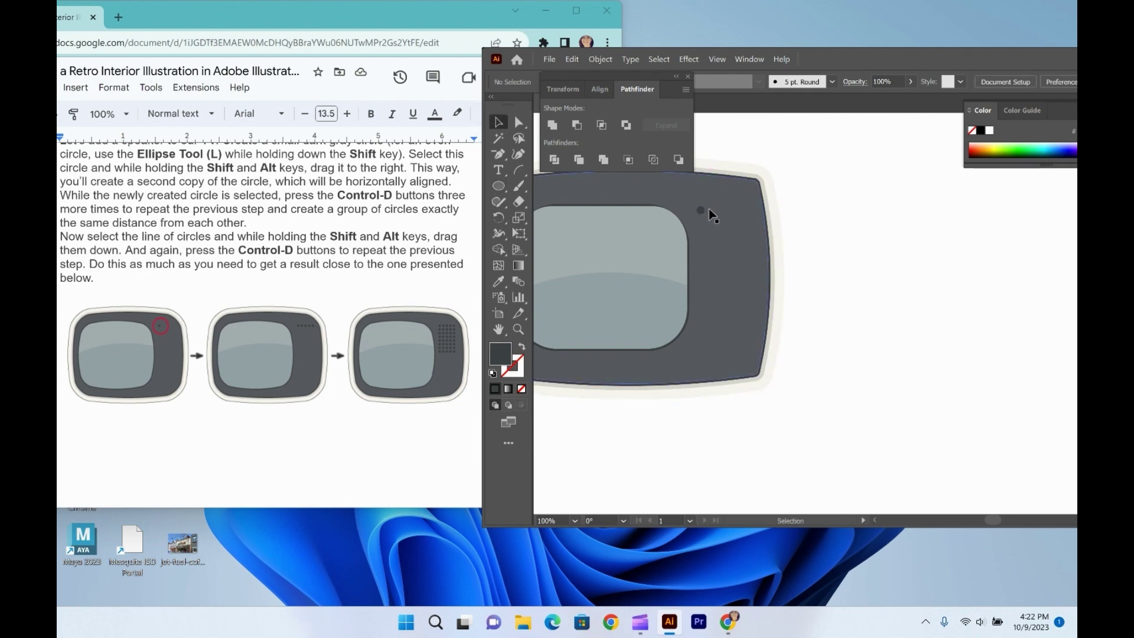
key("ctrl+equal")
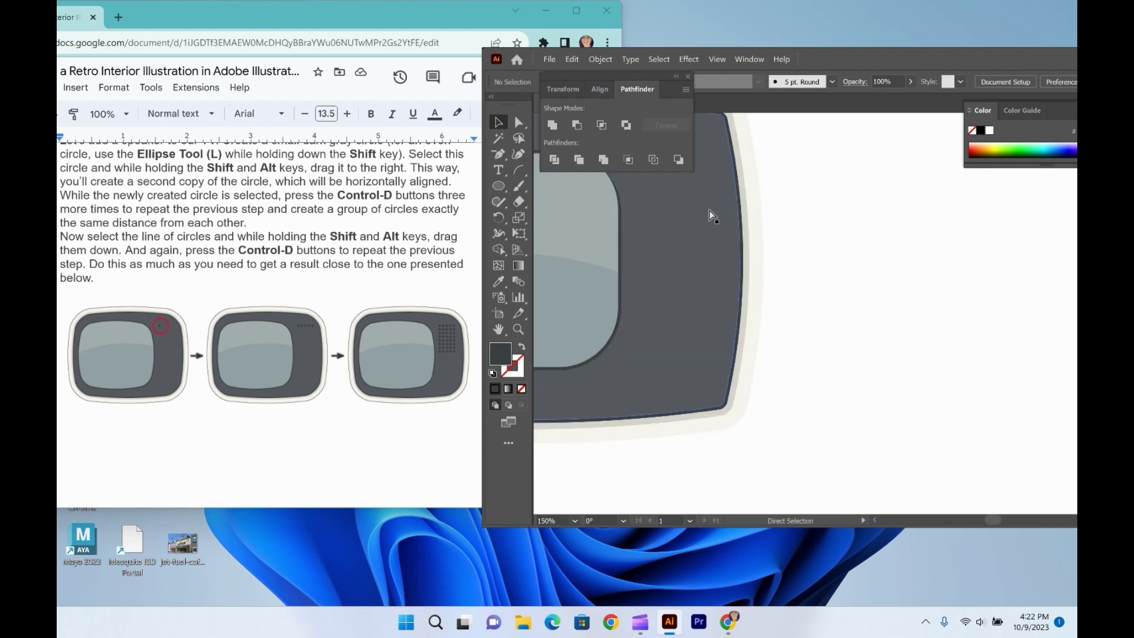
scroll(688, 259, "up", 2)
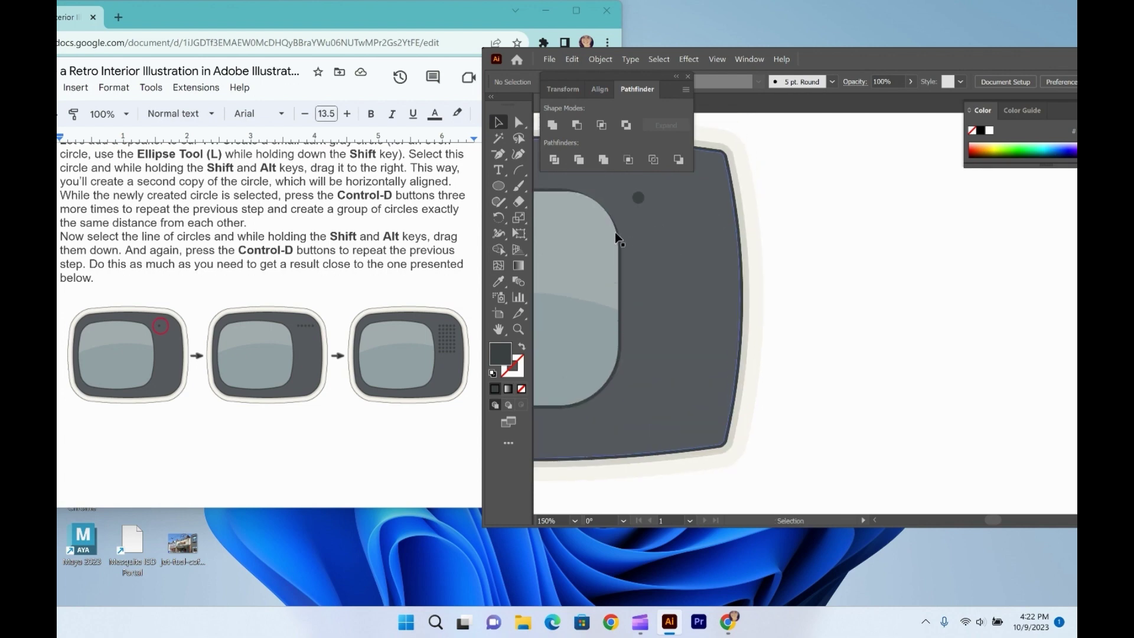
left_click(595, 239)
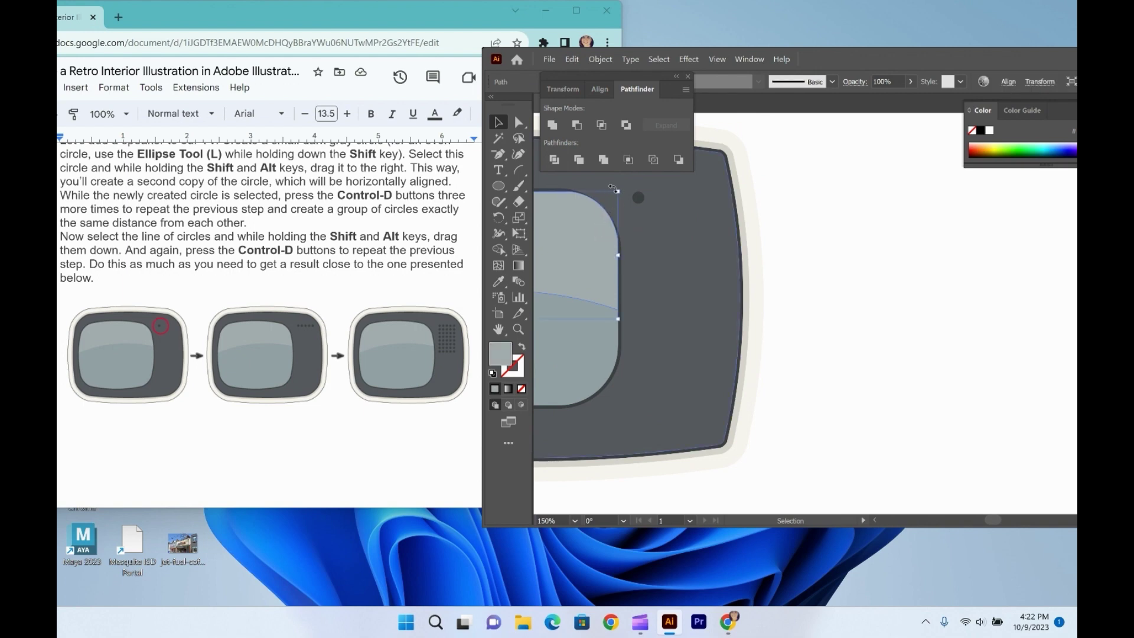
left_click_drag(618, 192, 613, 191)
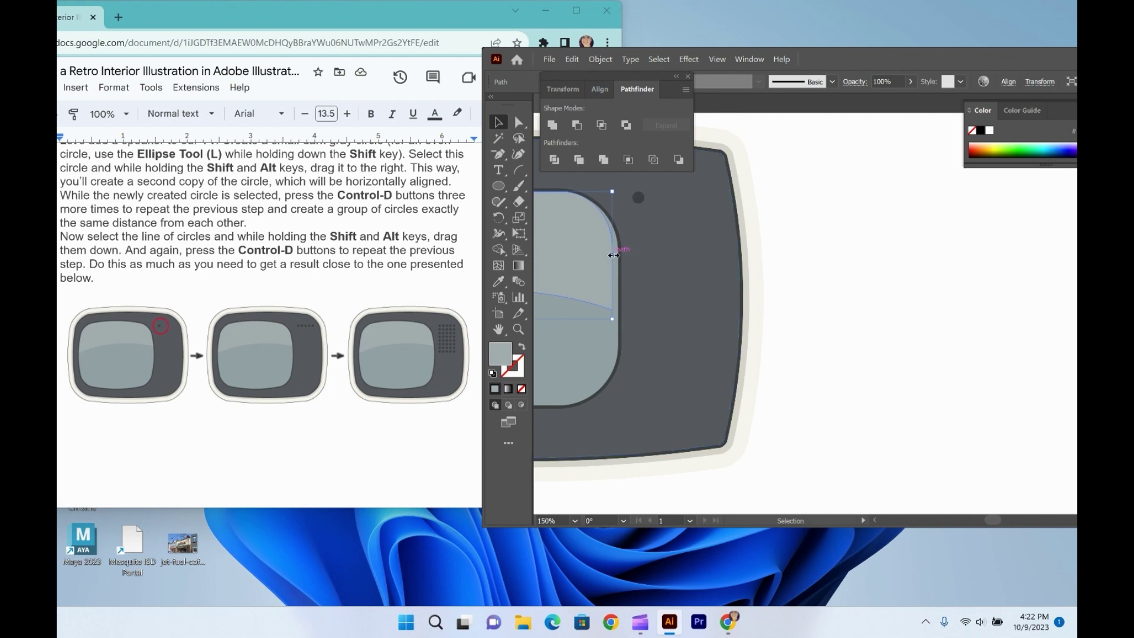
left_click_drag(612, 254, 618, 253)
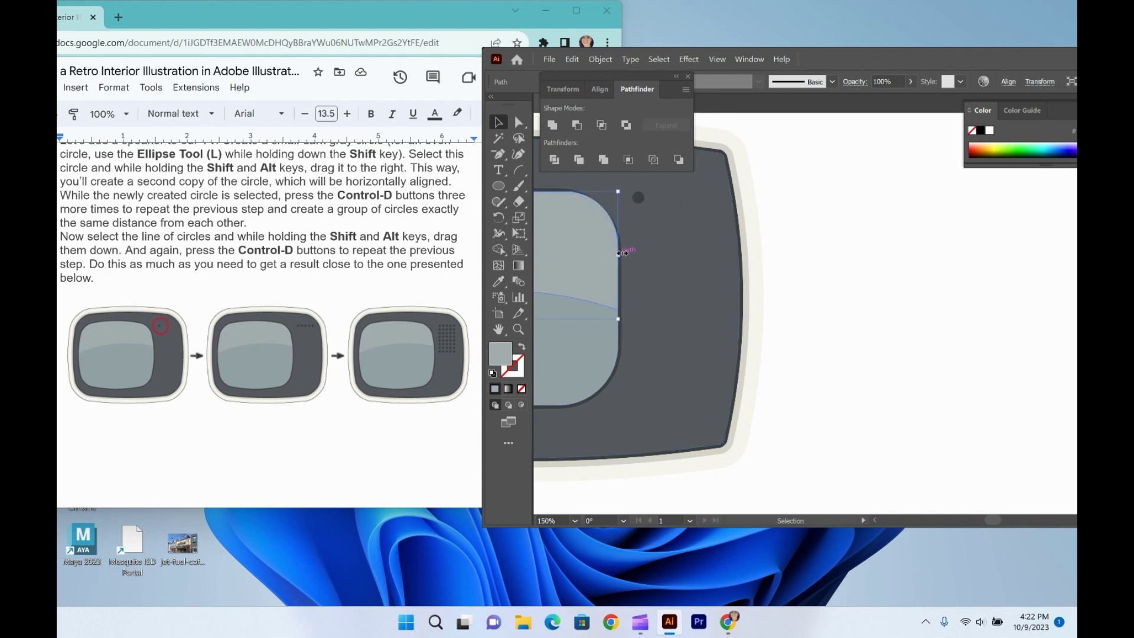
Duplicate the small circle horizontally to the right to form an evenly spaced row of four circles.
left_click(636, 198)
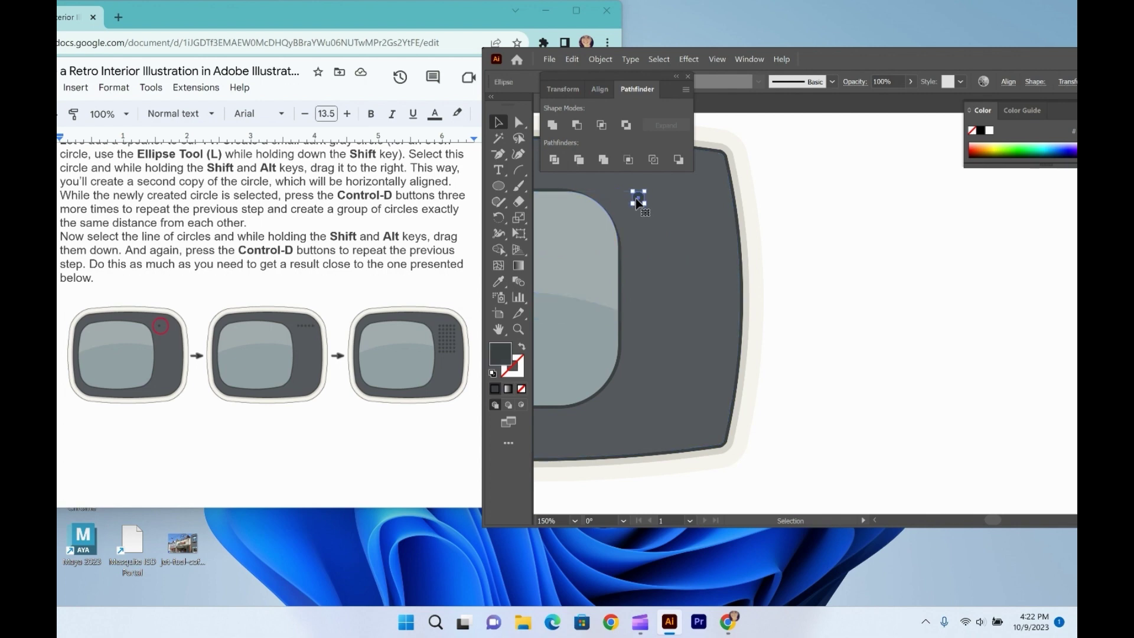
key("shift+alt")
left_click_drag(643, 202, 656, 199)
left_click_drag(657, 203, 675, 207)
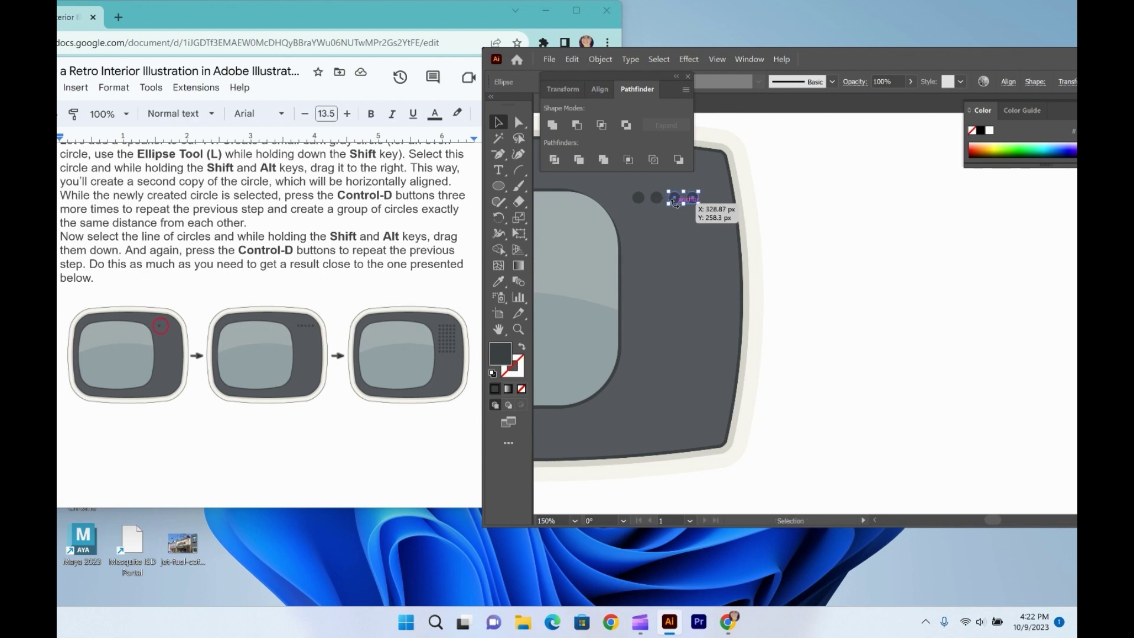
left_click(674, 217)
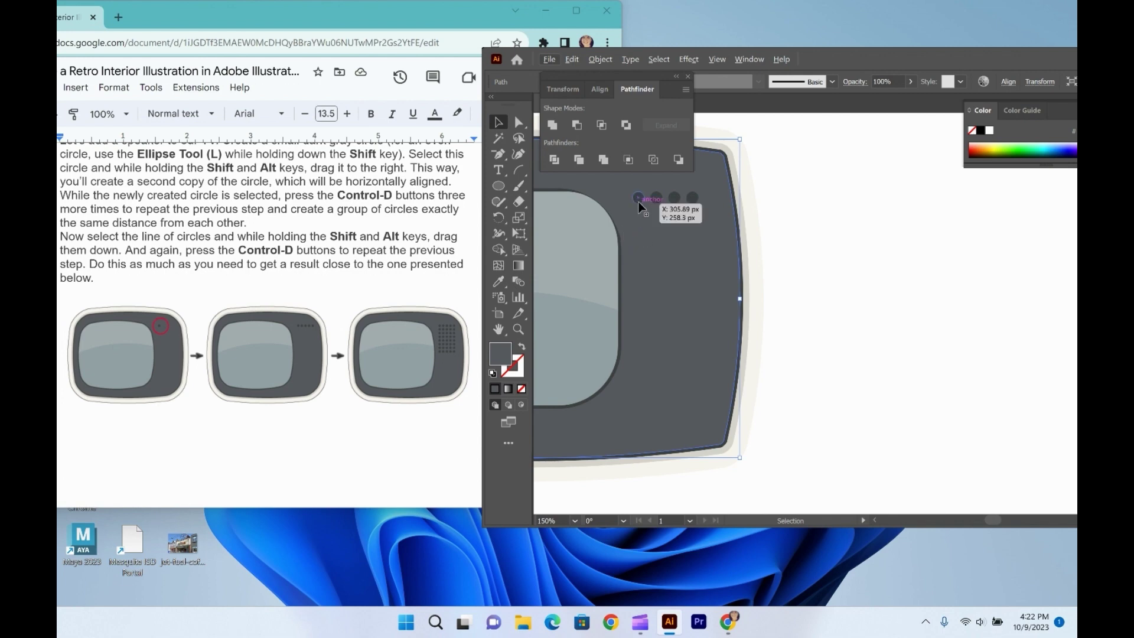
key("shift")
left_click_drag(639, 202, 667, 209)
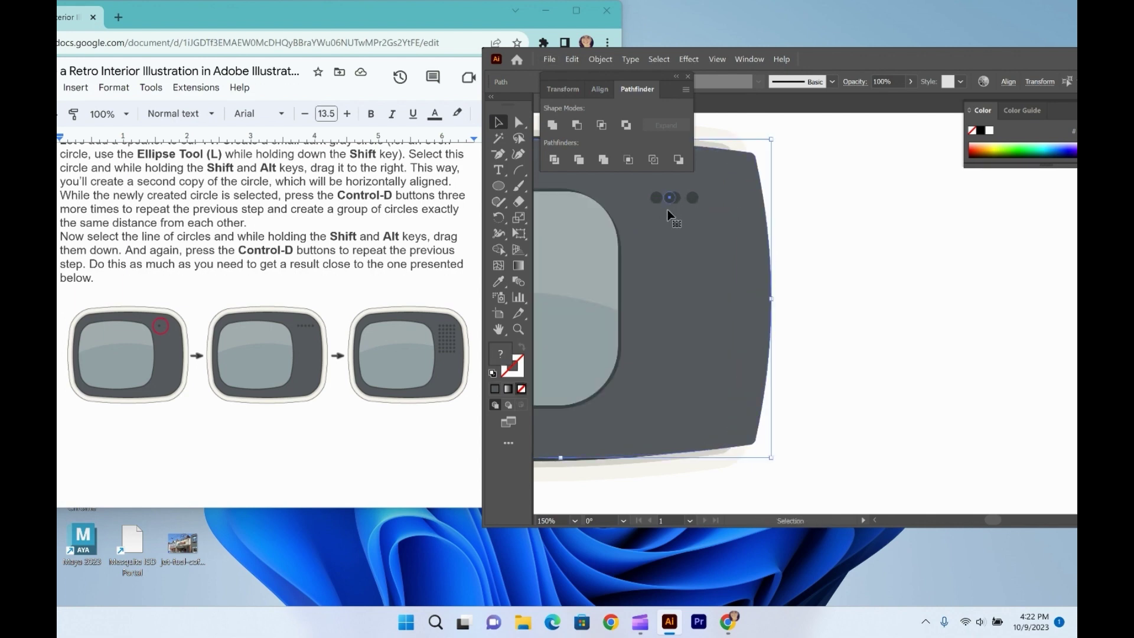
key("super+z")
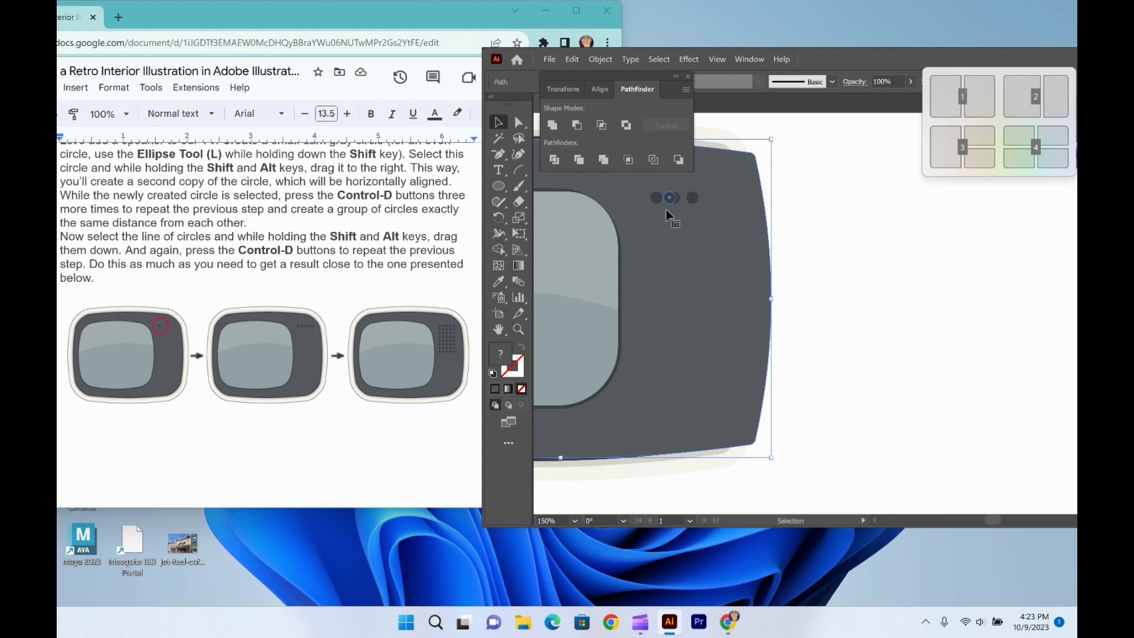
left_click(812, 242)
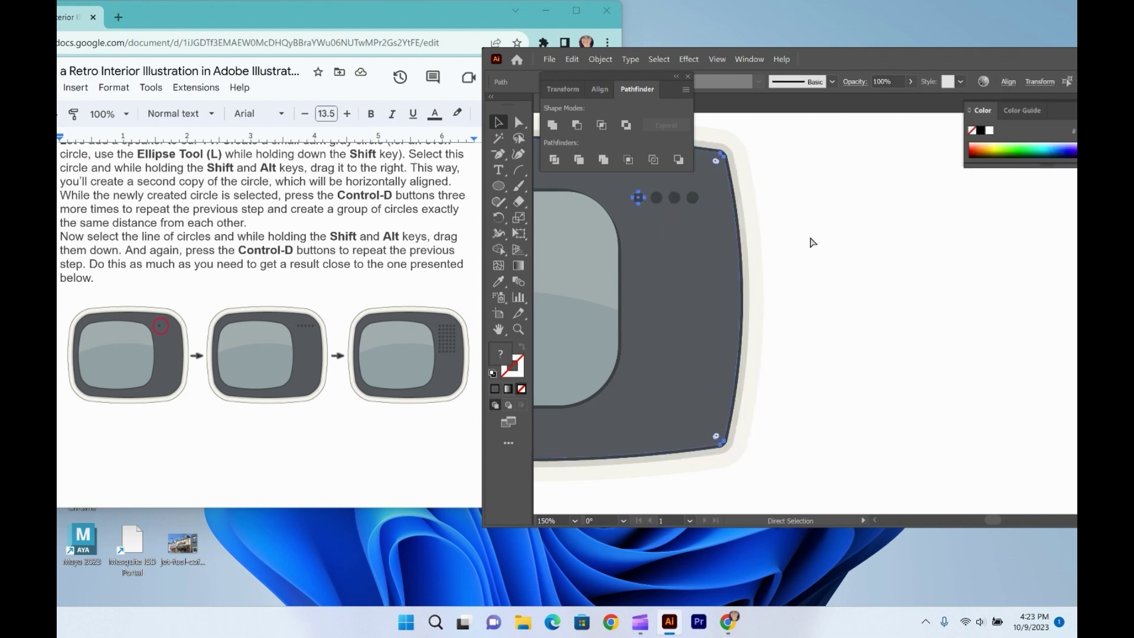
key("v")
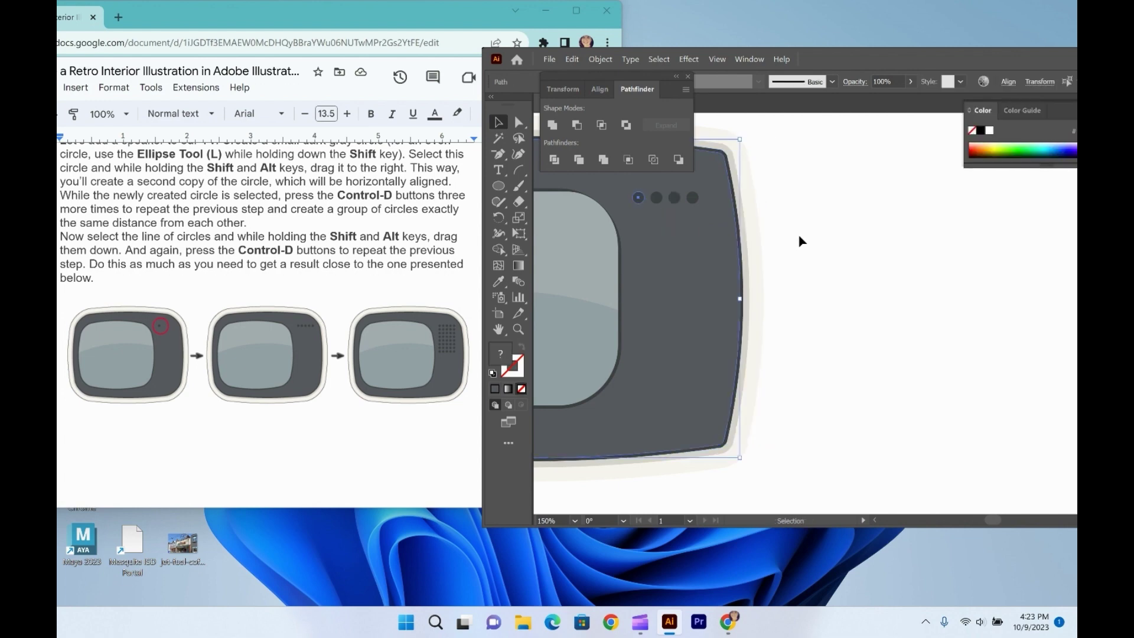
key("shift")
left_click(641, 202, "shift")
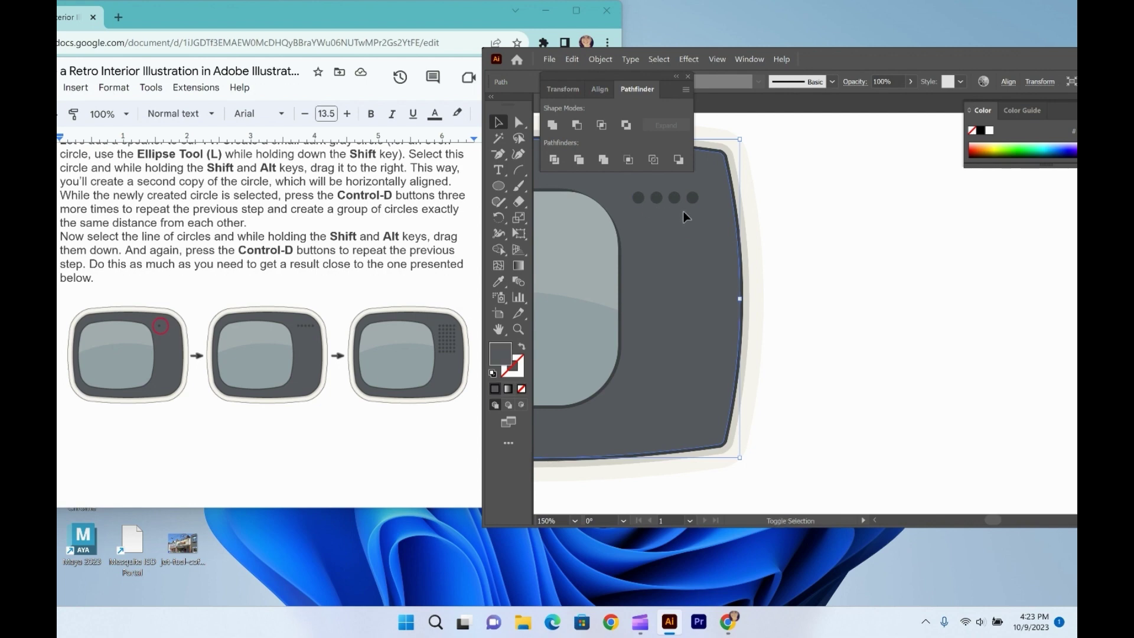
left_click(764, 210)
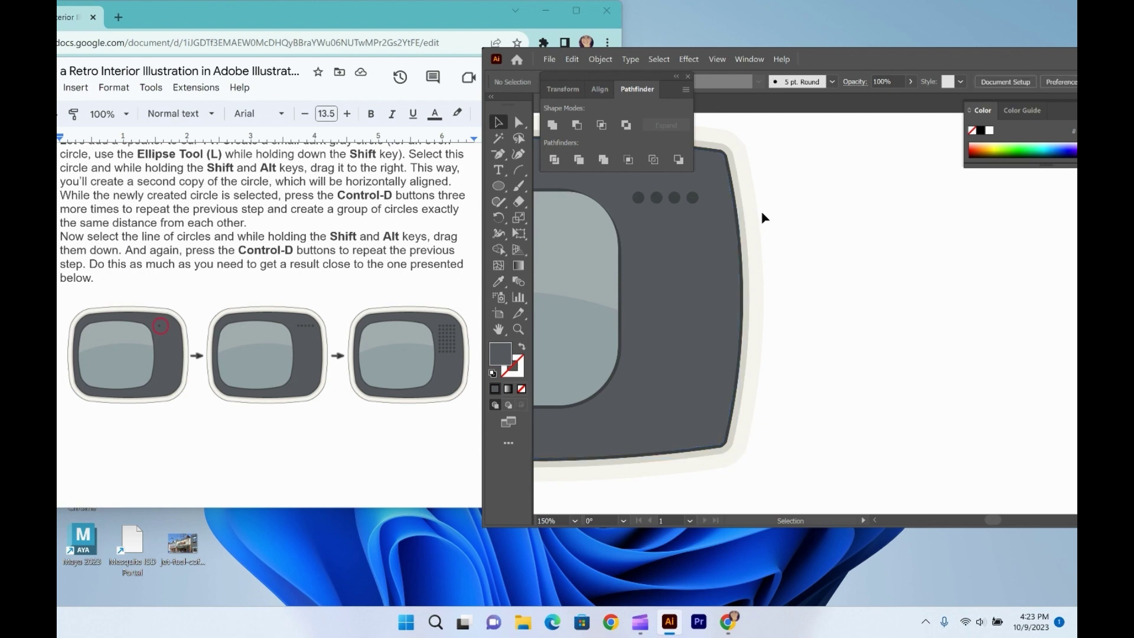
Duplicate the first circle to the right end of the row as a fifth circle, and select the row's circles.
left_click(640, 199)
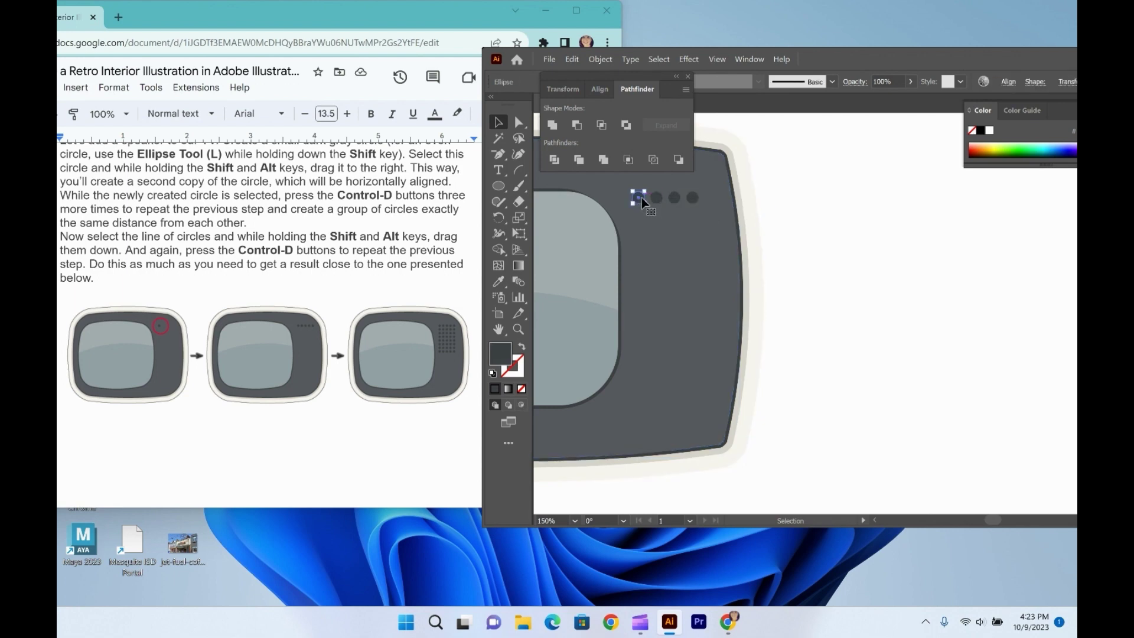
left_click_drag(642, 198, 713, 194)
left_click_drag(636, 197, 639, 197)
left_click(660, 199, "shift")
Copy the row of five circles to the right, and undo the surplus repeats so only one copied row is left.
key("a")
key("v")
left_click(704, 201)
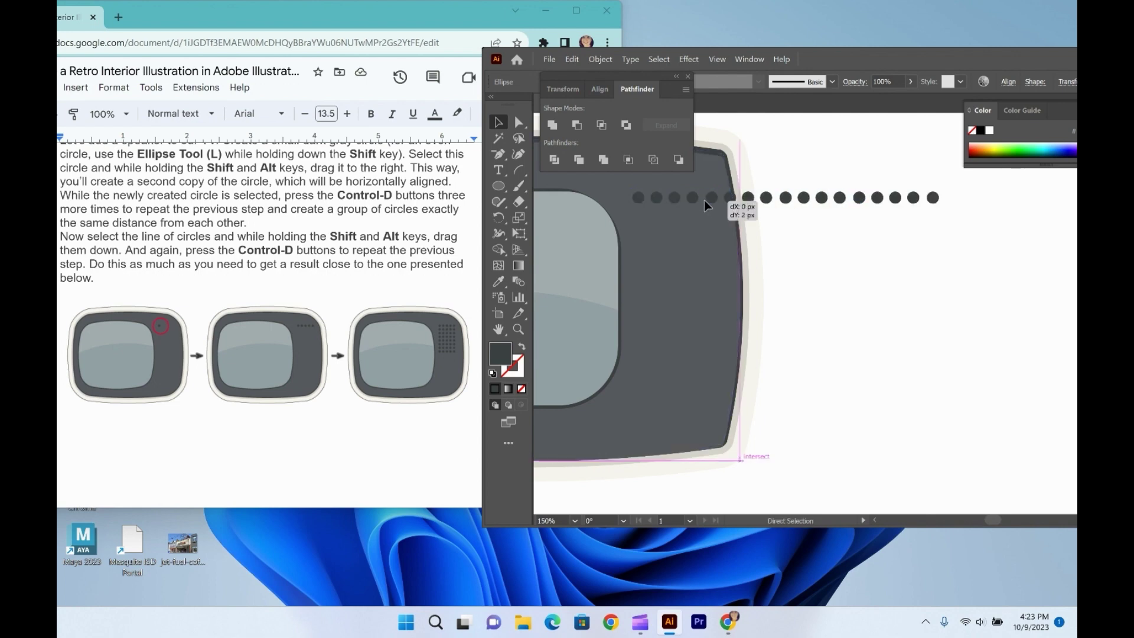
key("super+z")
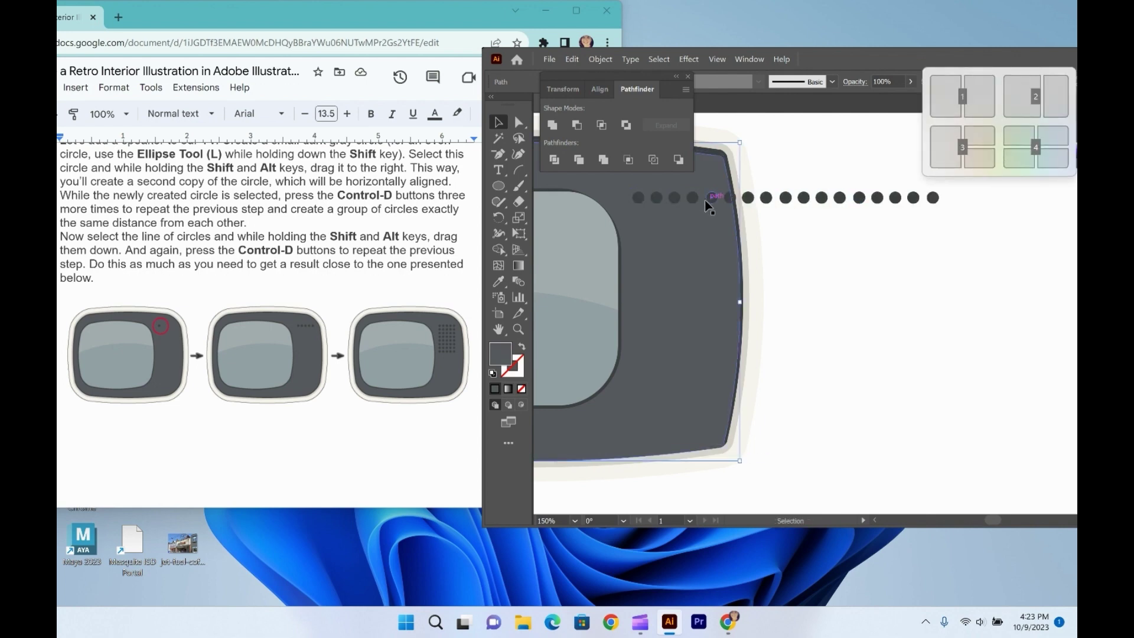
key("Escape")
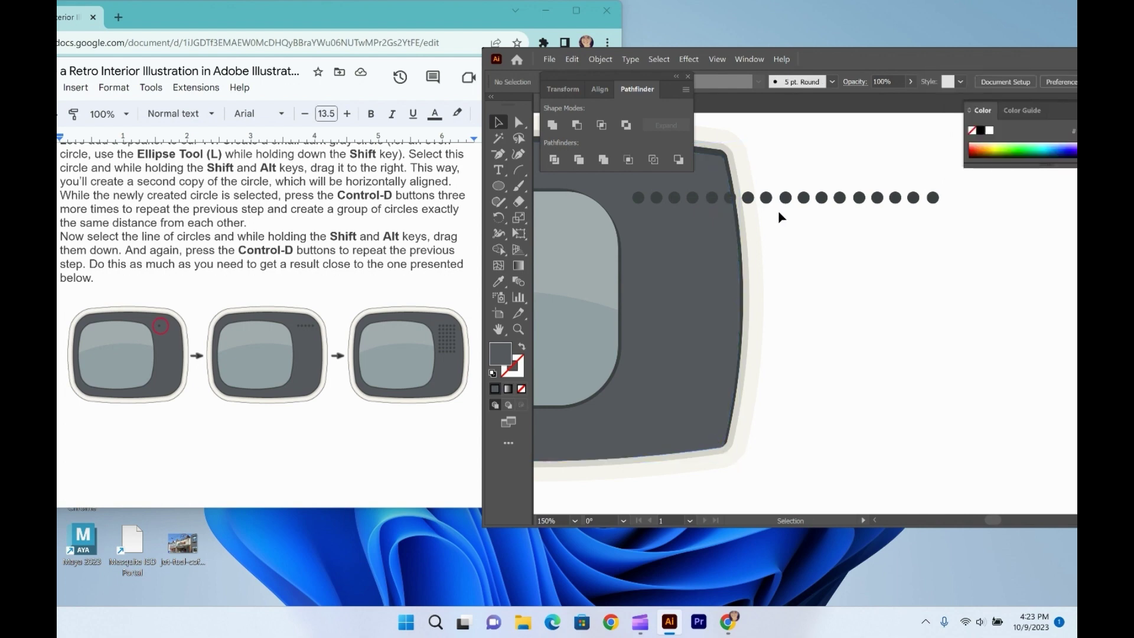
key("a")
key("ctrl+z")
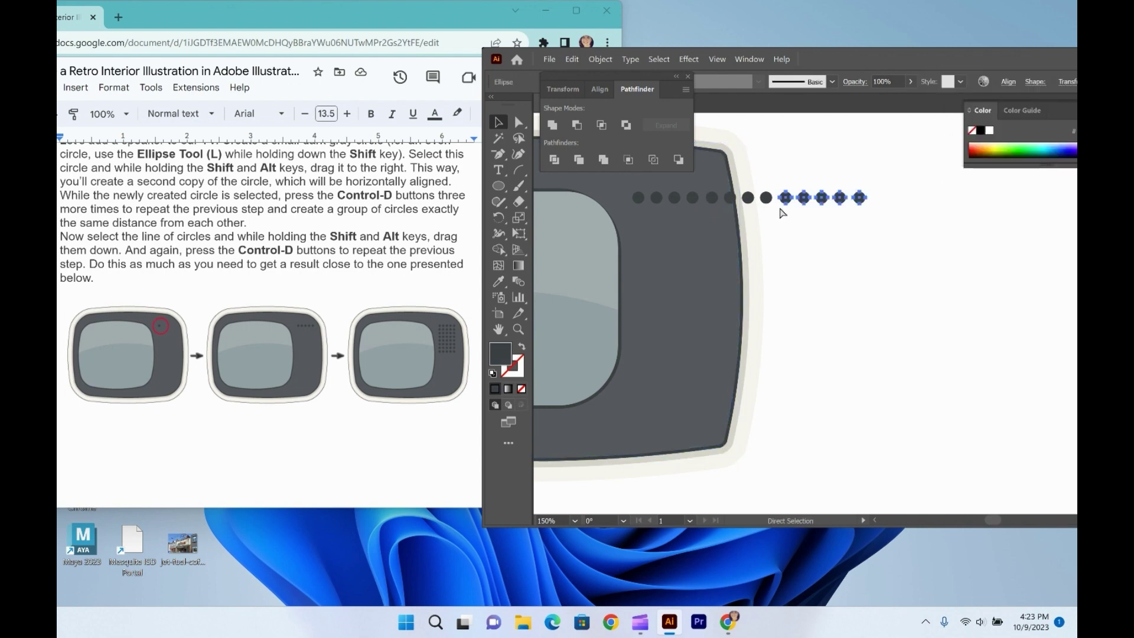
key("ctrl+z")
key("v")
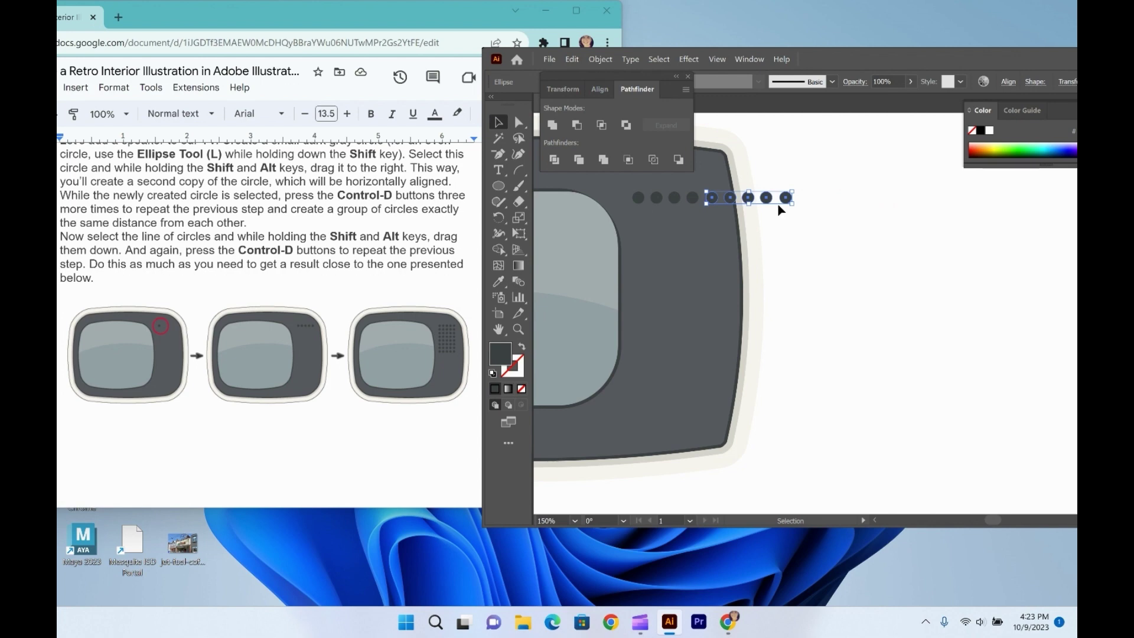
left_click_drag(786, 200, 711, 221)
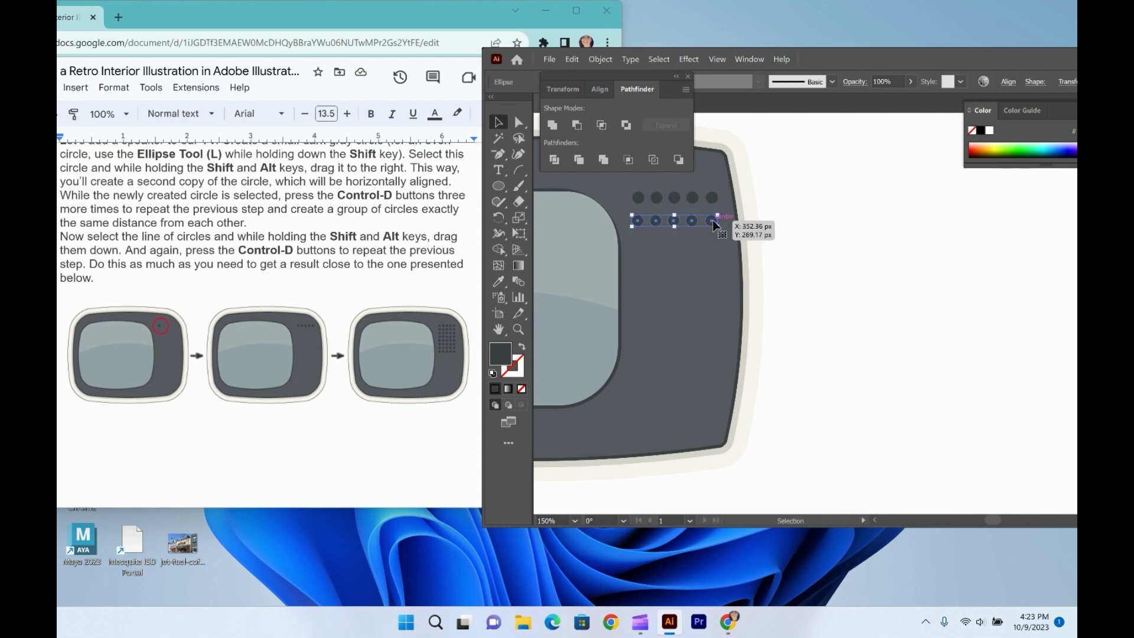
key("ctrl+z")
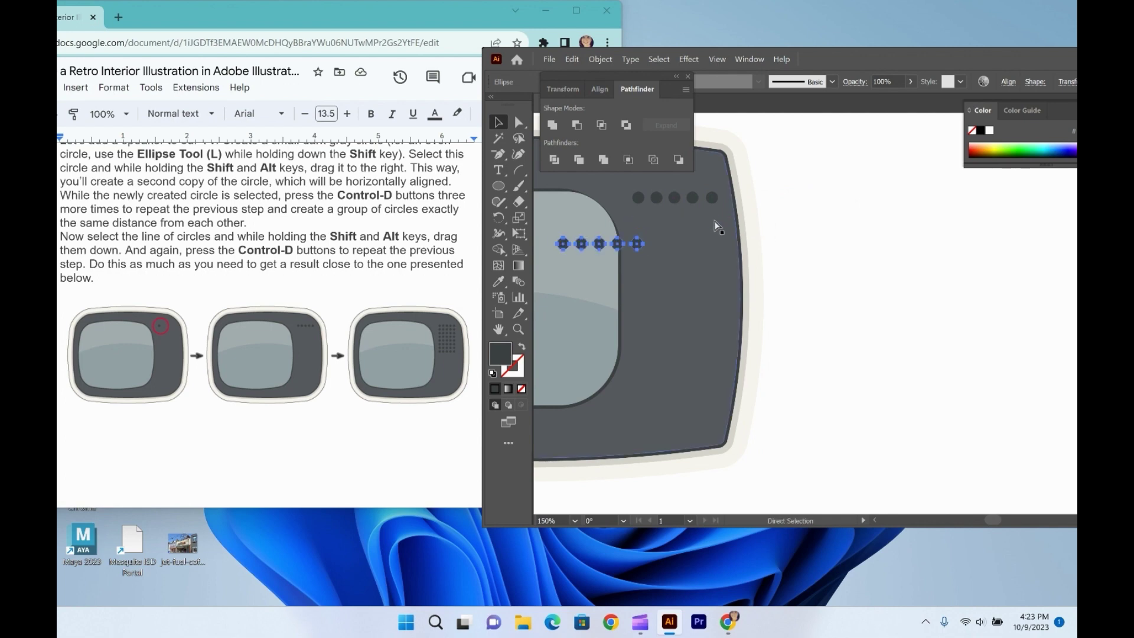
key("ctrl+shift+z")
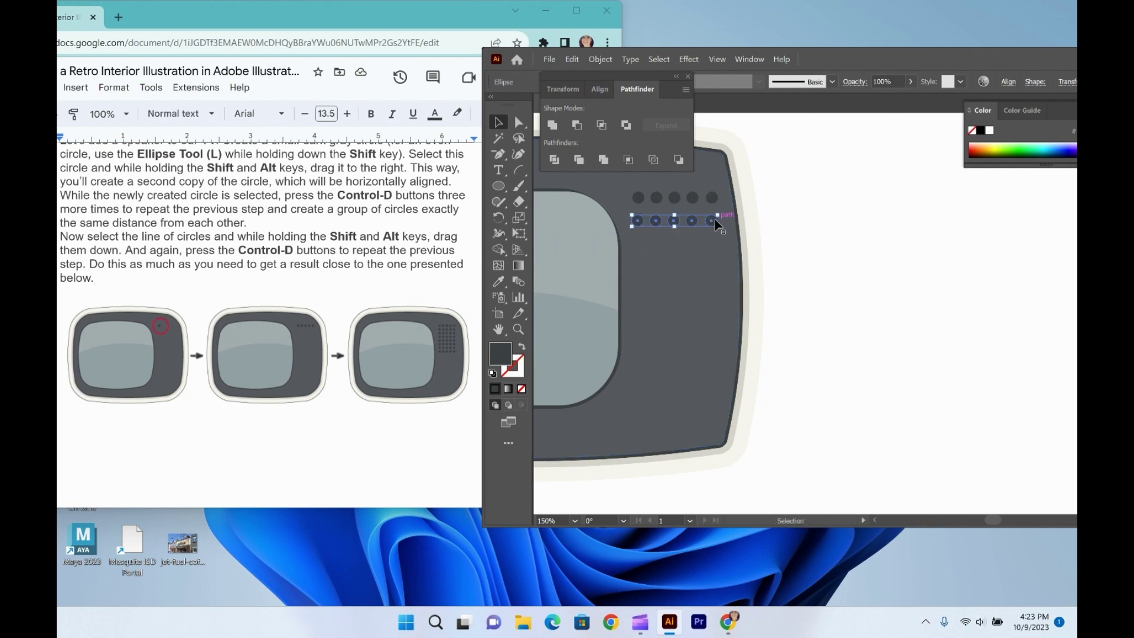
left_click(768, 209)
left_click_drag(638, 221, 642, 223)
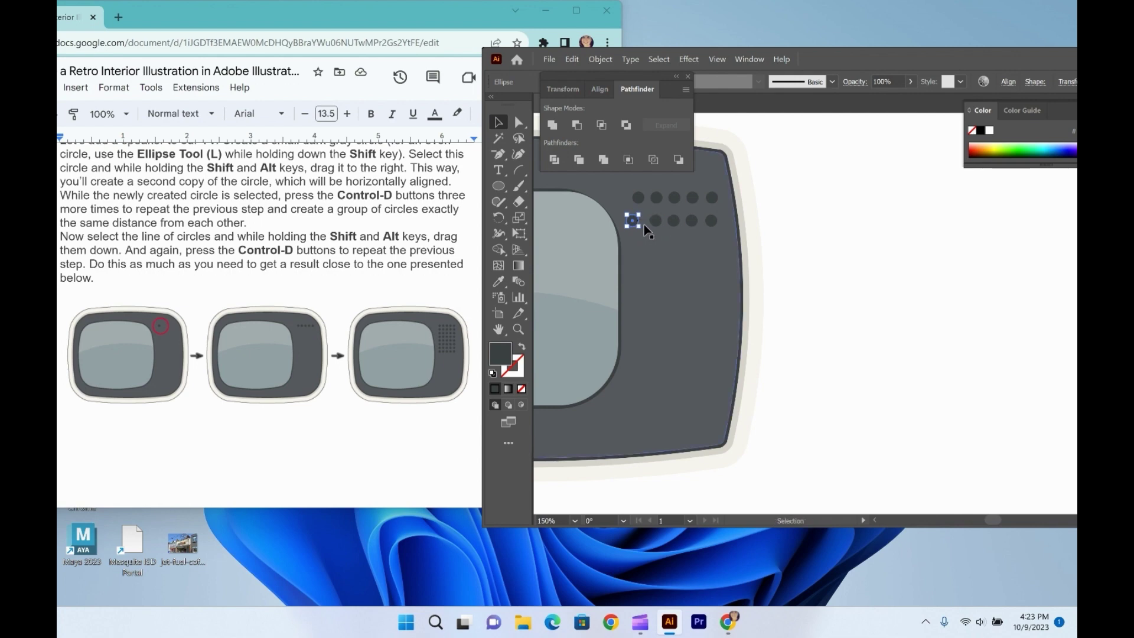
key("ctrl+z")
key("ctrl+z")
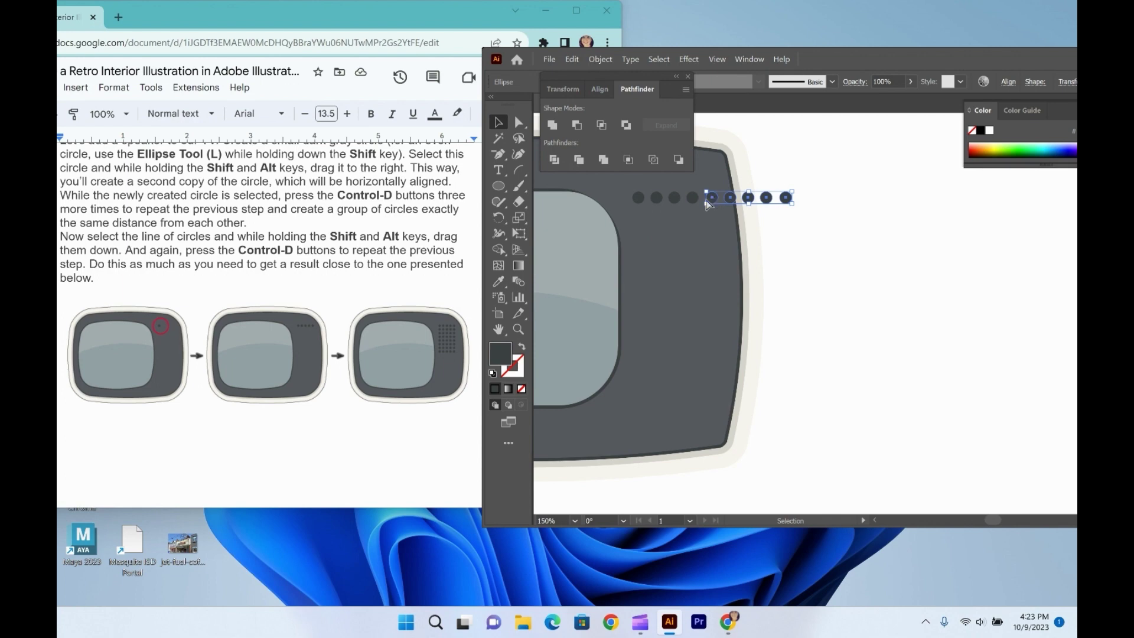
Move the copied row of five circles beneath the first row, nudge it horizontally to align the columns, and deselect it.
left_click_drag(711, 198, 639, 221)
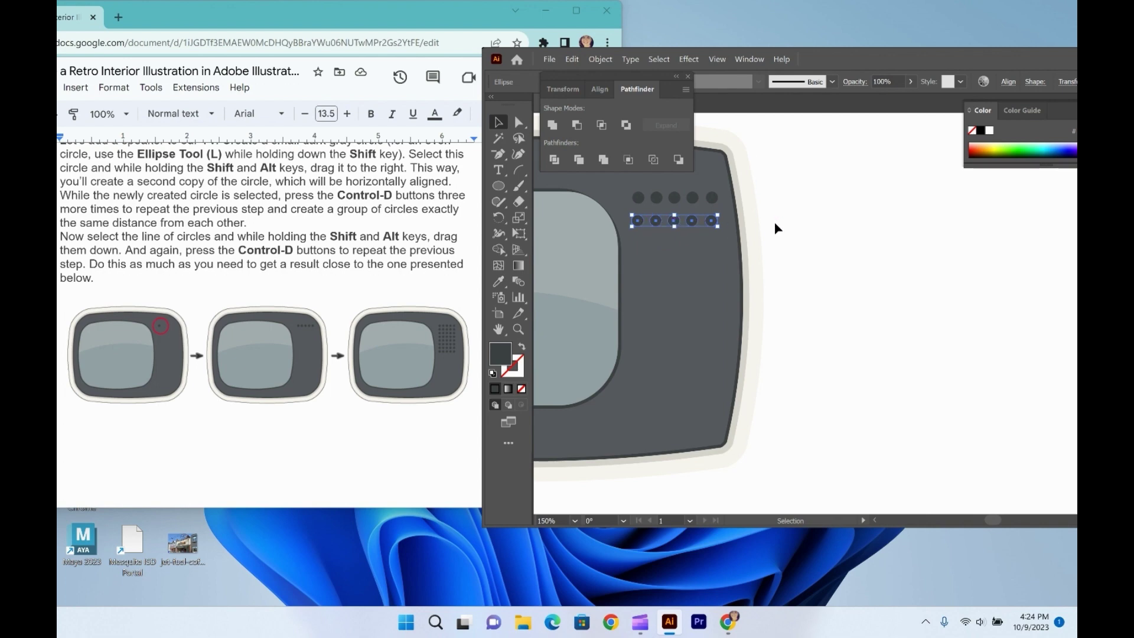
key("Right")
key("Right")
key("Right")
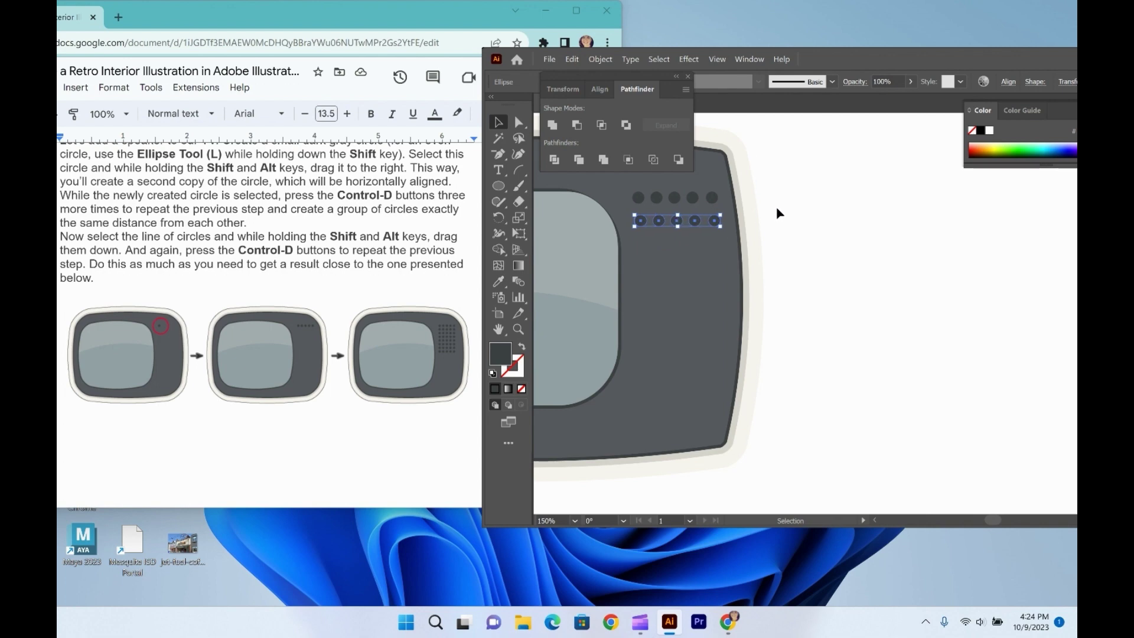
key("Left")
key("Left")
left_click(771, 213)
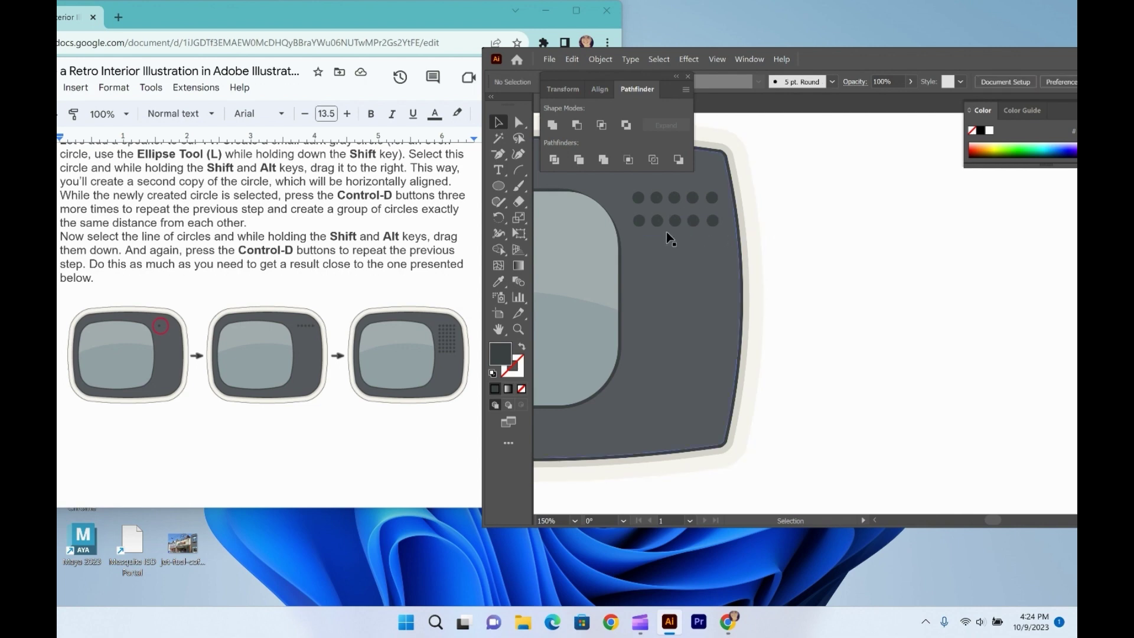
Select the five circles of the second row and adjust the row's horizontal position beneath the first row.
left_click(640, 220)
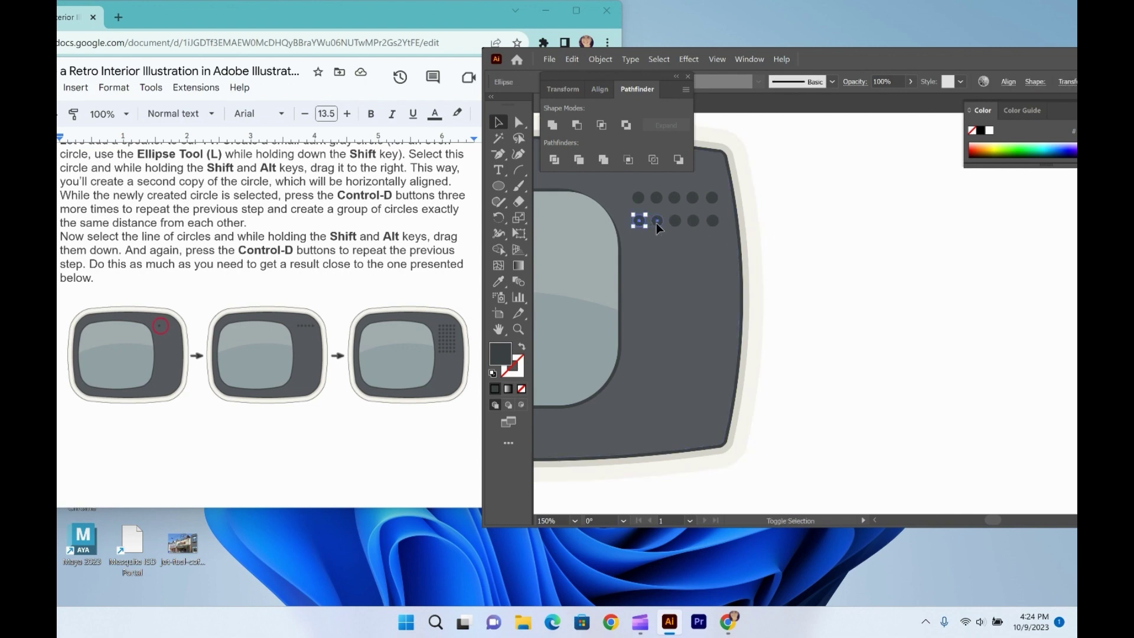
left_click(656, 222, "shift")
left_click(674, 223, "shift")
left_click(691, 222, "shift")
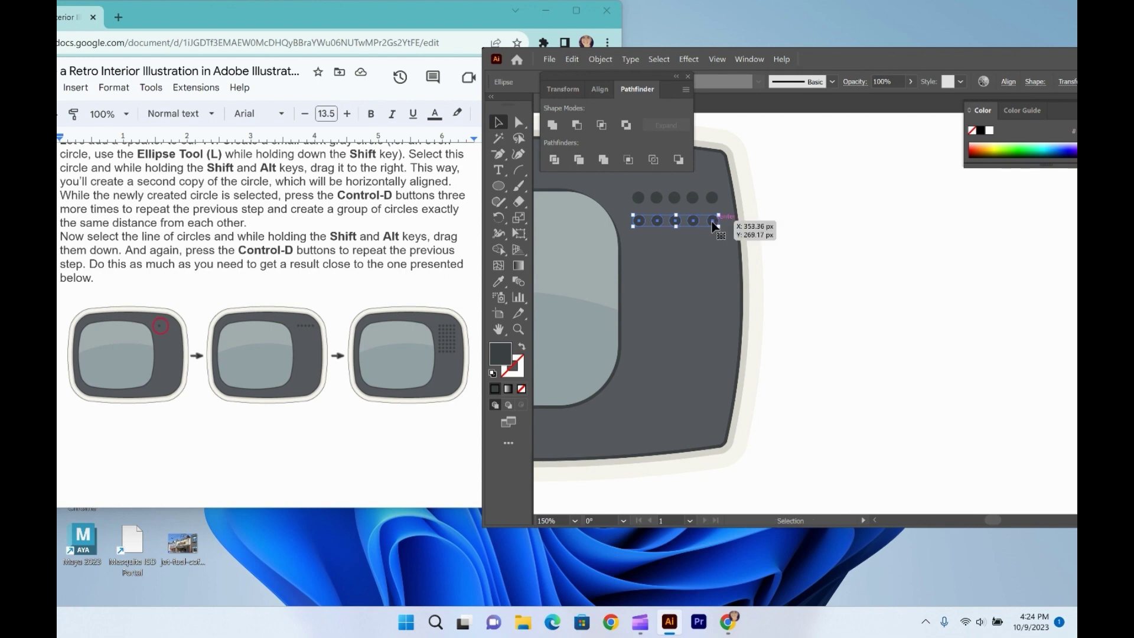
key("a")
mouse_move(707, 222)
left_mouse_down()
mouse_move(693, 230)
mouse_move(712, 223)
left_mouse_up()
key("v")
left_click_drag(713, 223, 717, 221)
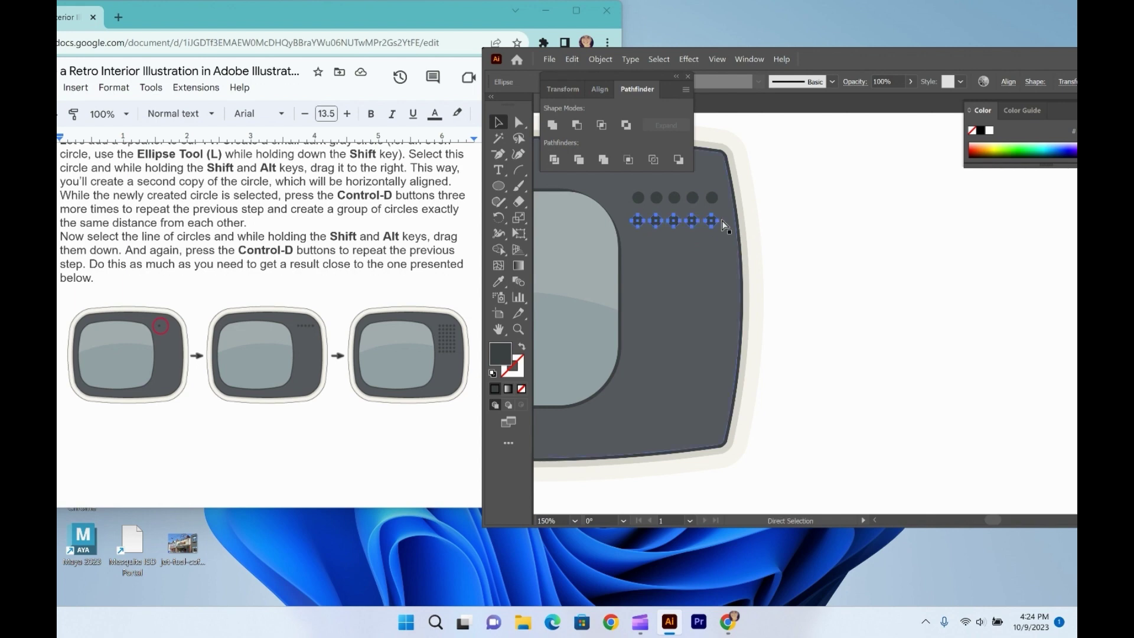
key("a")
mouse_move(712, 221)
left_mouse_down()
mouse_move(711, 238)
mouse_move(709, 220)
left_mouse_up()
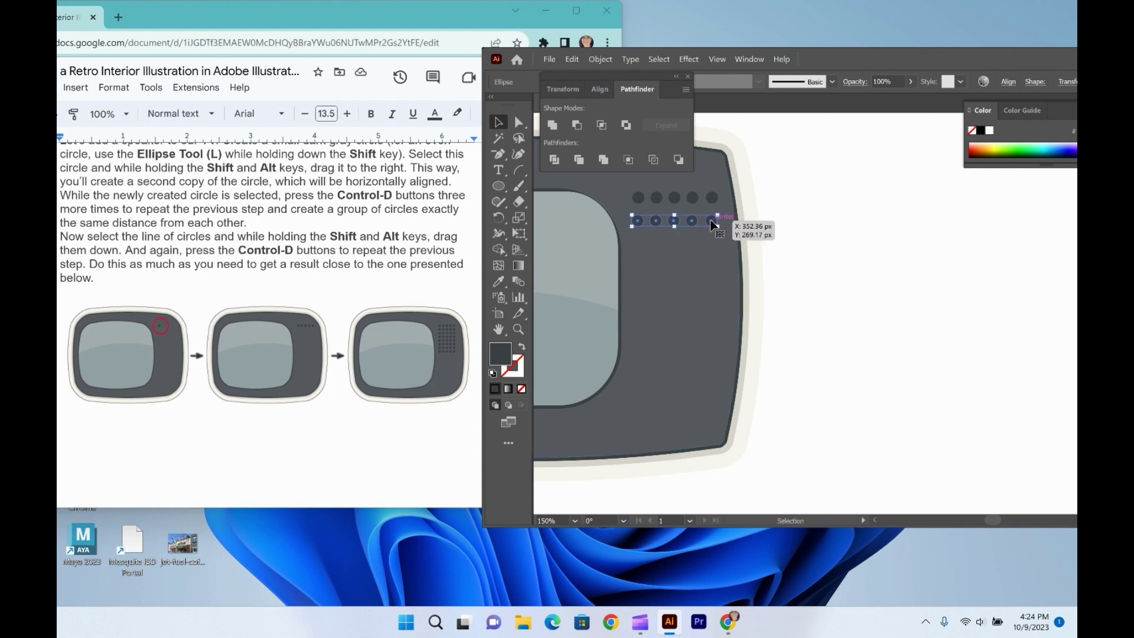
key("ctrl+shift+a")
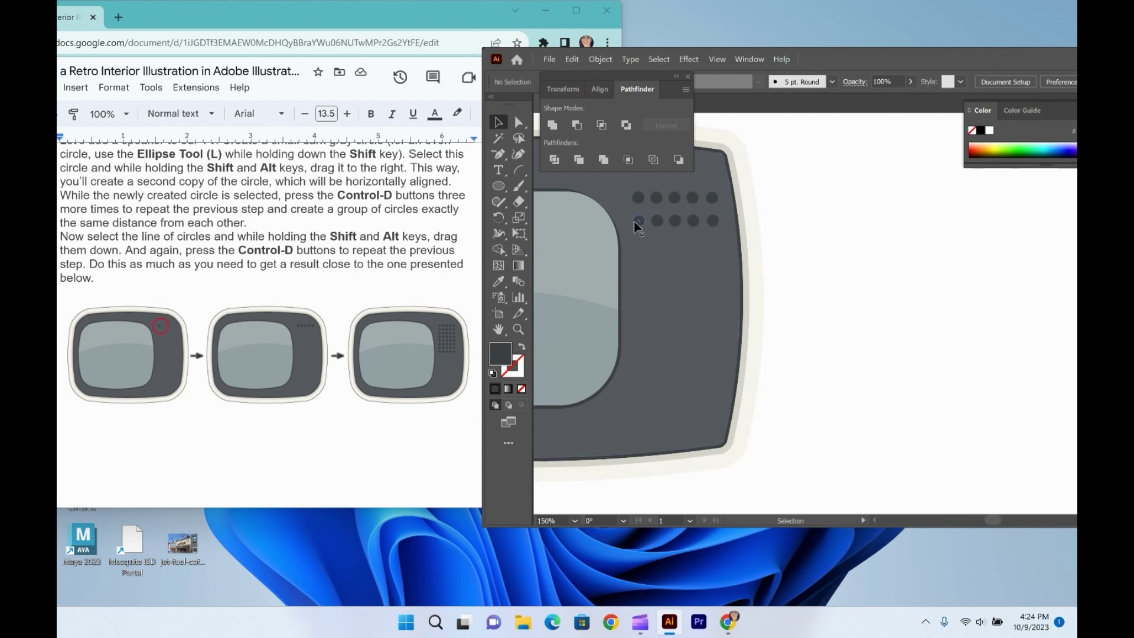
Shift the second row slightly to the right and duplicate it downward to form a third and a fourth row.
left_click(638, 220, "shift")
left_click_drag(671, 220, 695, 243)
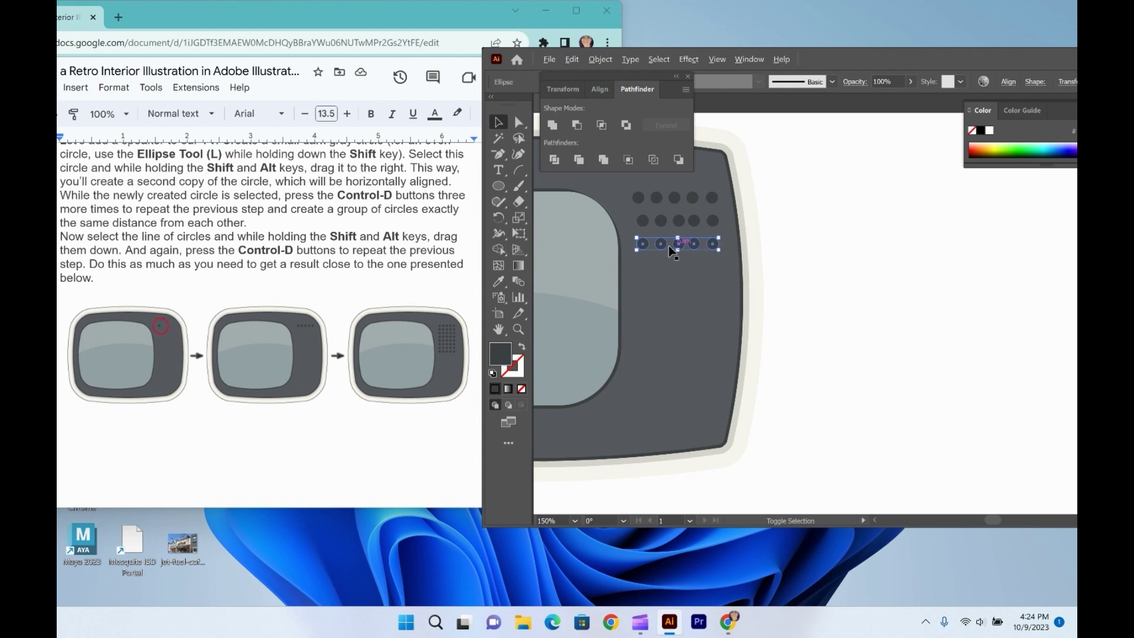
left_click_drag(661, 247, 664, 268)
Move the fourth row of circles slightly lower to match the row spacing above, undoing a misplaced shift, and deselect it.
left_click_drag(712, 263, 710, 264)
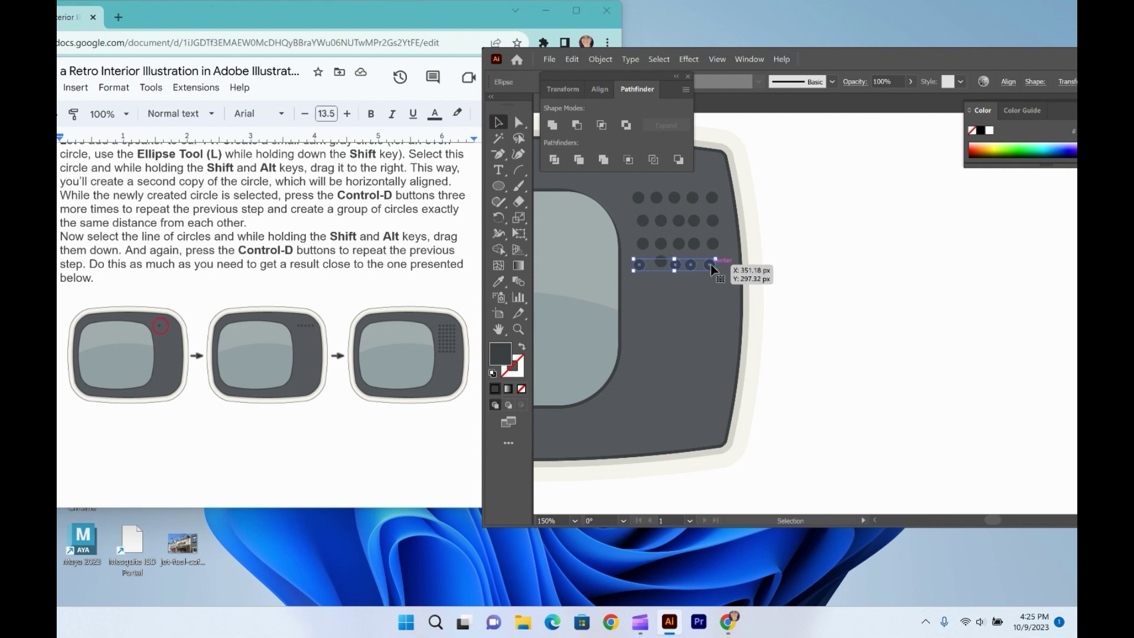
key("ctrl+z")
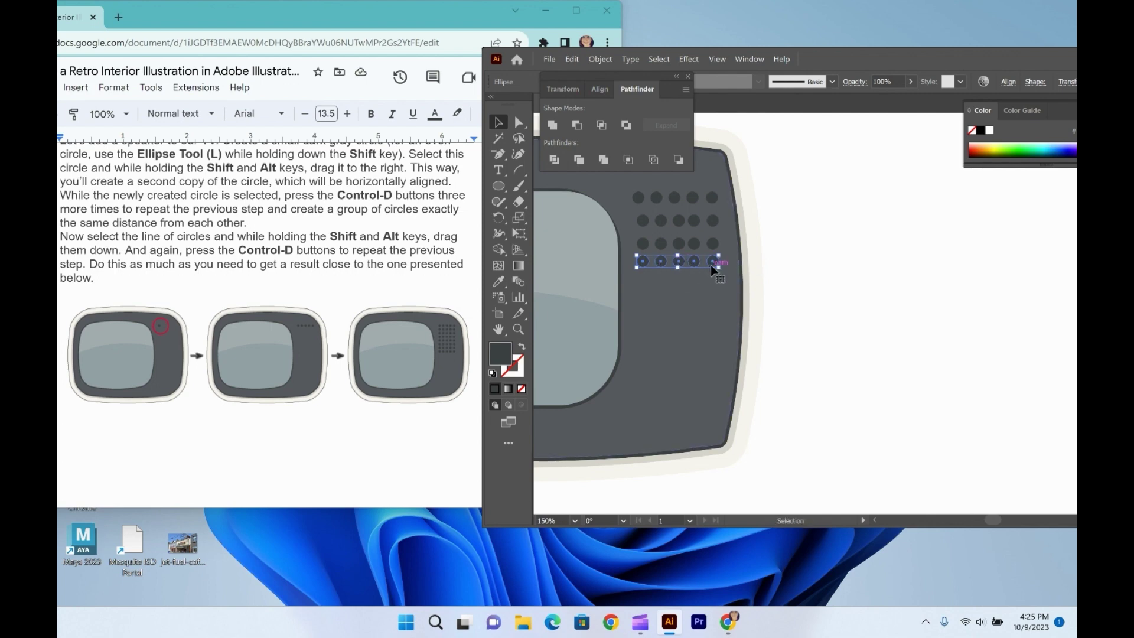
left_click_drag(714, 269, 716, 265)
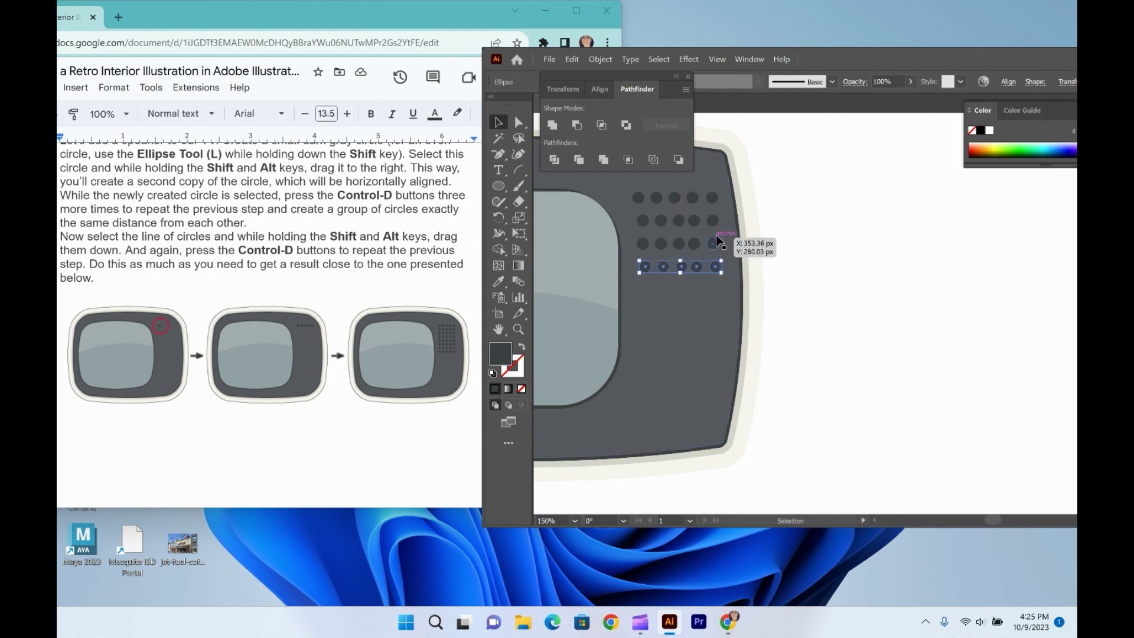
left_click(812, 264)
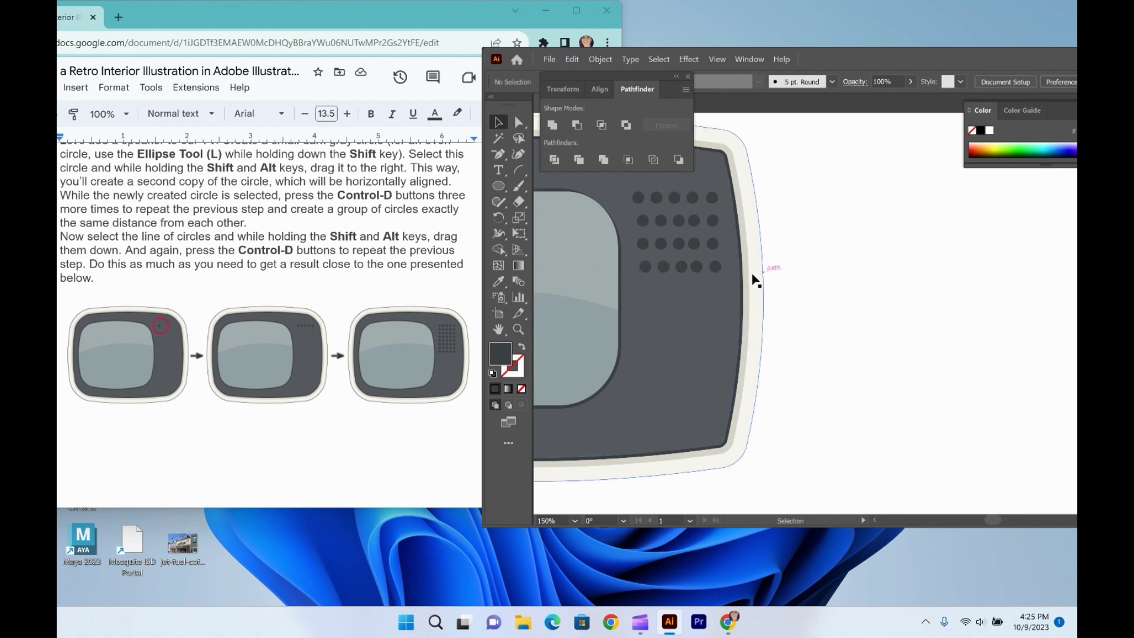
Select the circles of the fourth row and move them left so they line up with the columns of the third row.
left_click(646, 266)
left_click(663, 268, "shift")
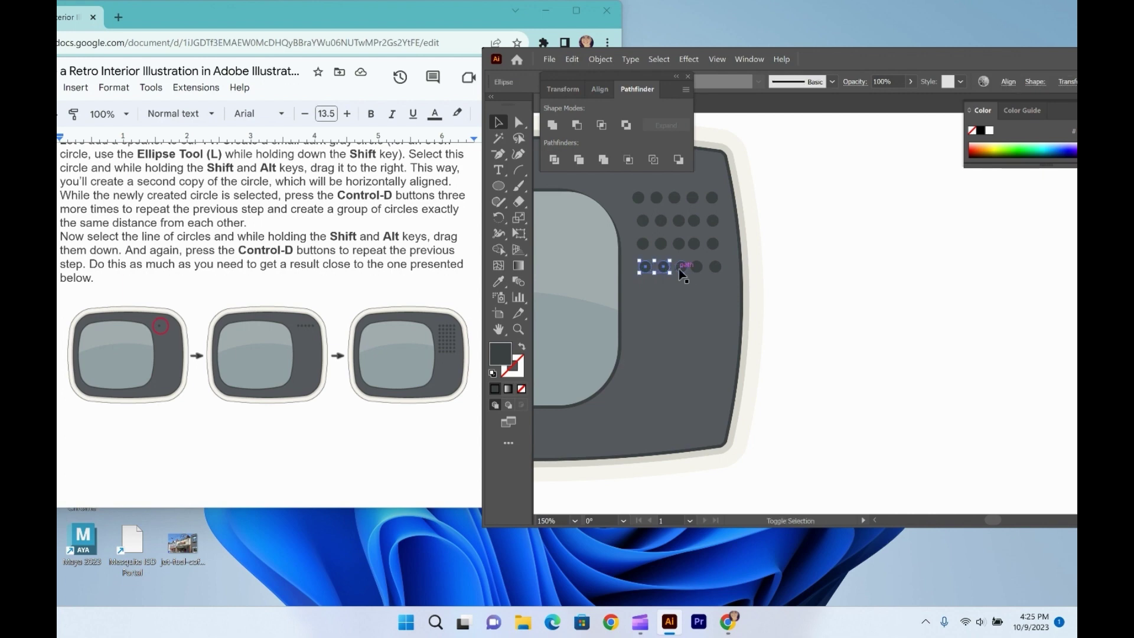
left_click(681, 267, "shift")
left_click(698, 268, "shift")
left_click_drag(699, 272, 643, 265)
left_click(712, 267)
left_click_drag(711, 271, 707, 263)
left_click_drag(709, 269, 714, 276)
left_click(647, 267)
left_click(642, 242, "shift")
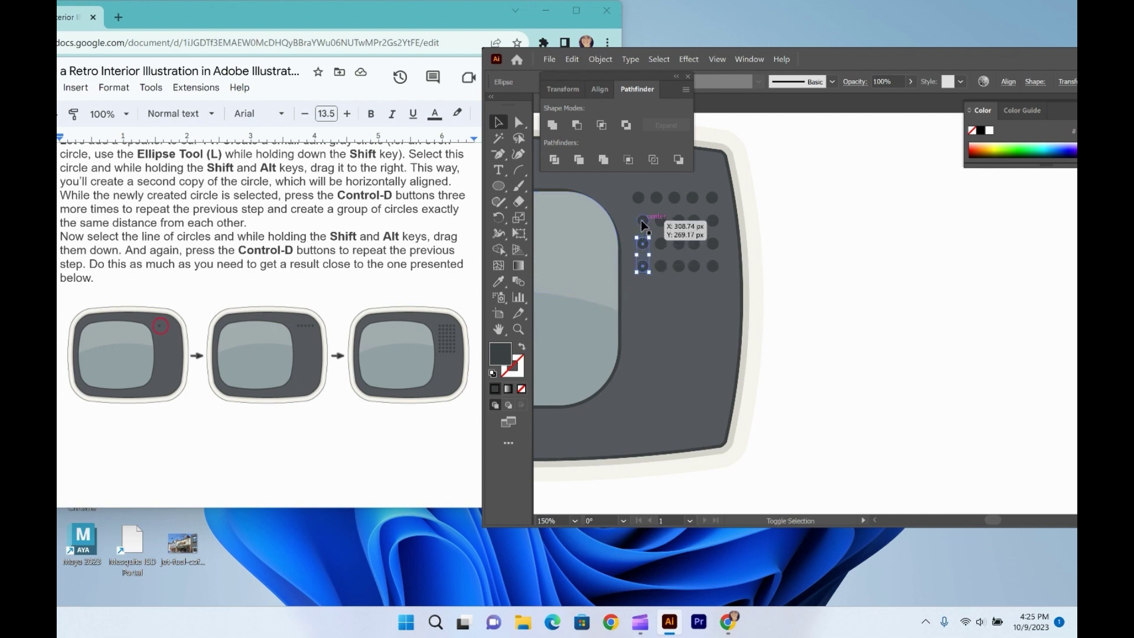
left_click(707, 232)
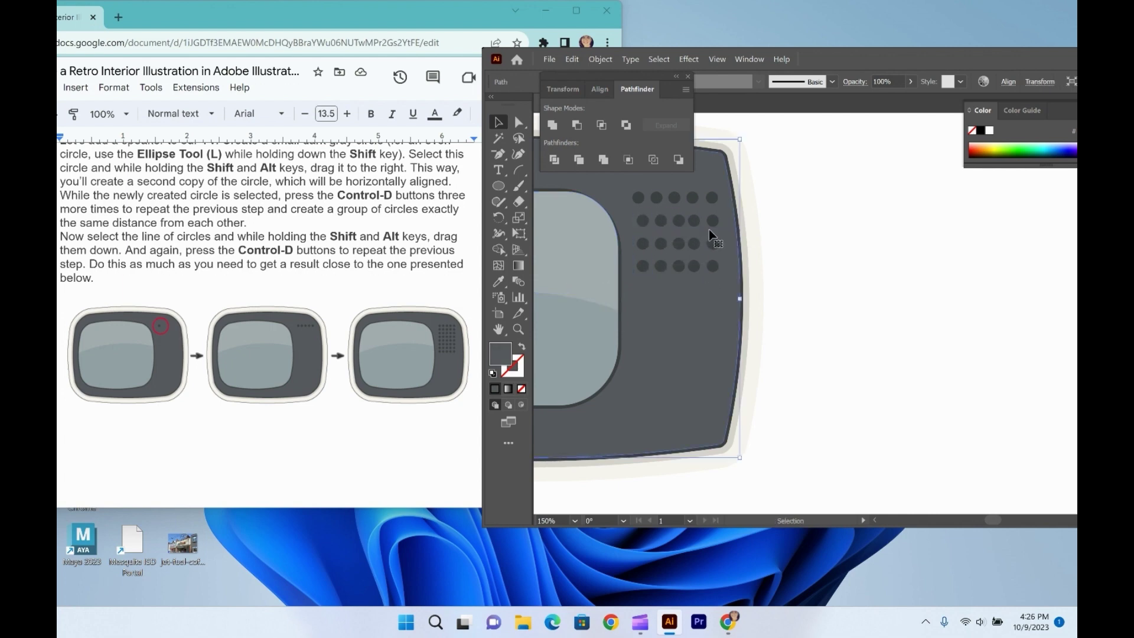
Select the five circles of the top row, nudge them right to align with the first column below, and deselect them.
left_click(639, 198)
left_click(656, 197, "shift")
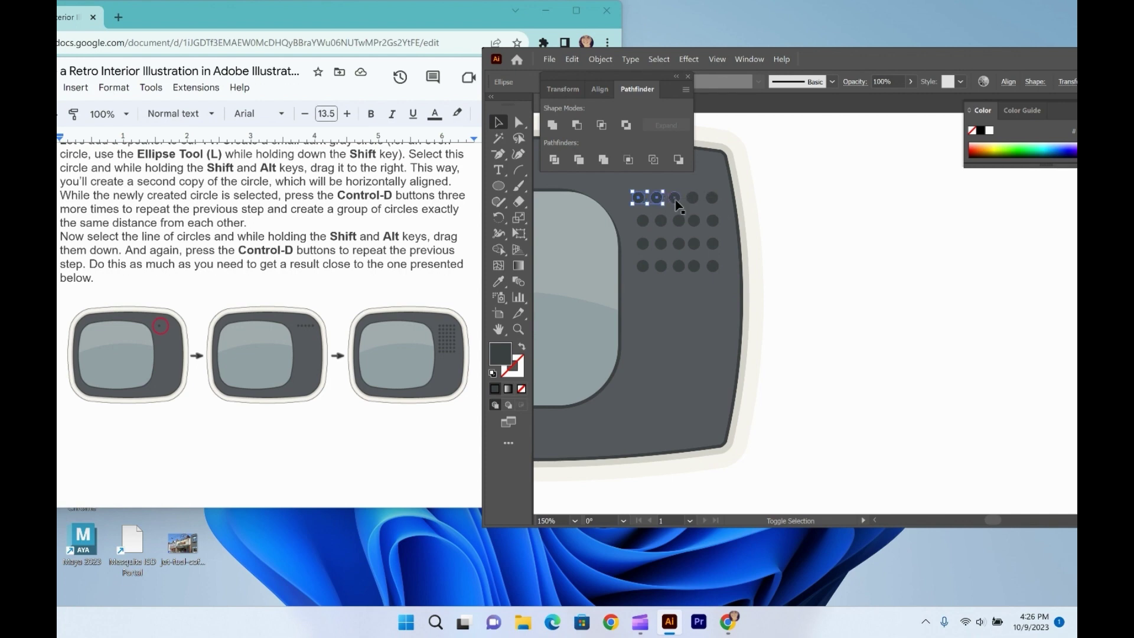
left_click(675, 197, "shift")
left_click(692, 198, "shift")
left_click(712, 197, "shift")
key("Right")
key("Right")
key("Right")
key("Right")
key("Right")
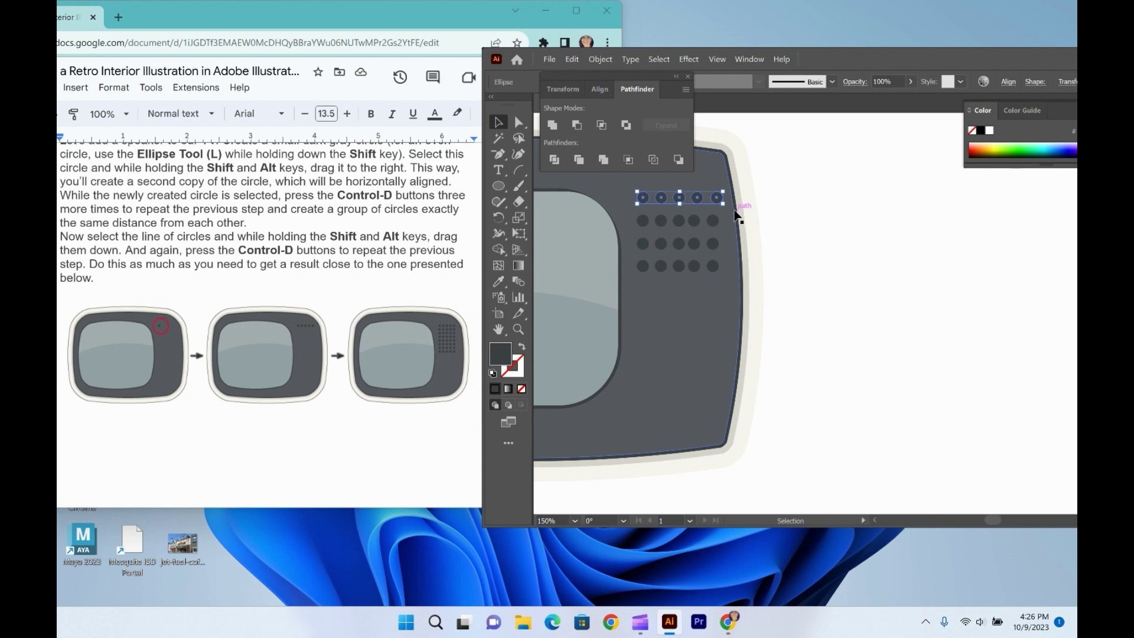
left_click(788, 252)
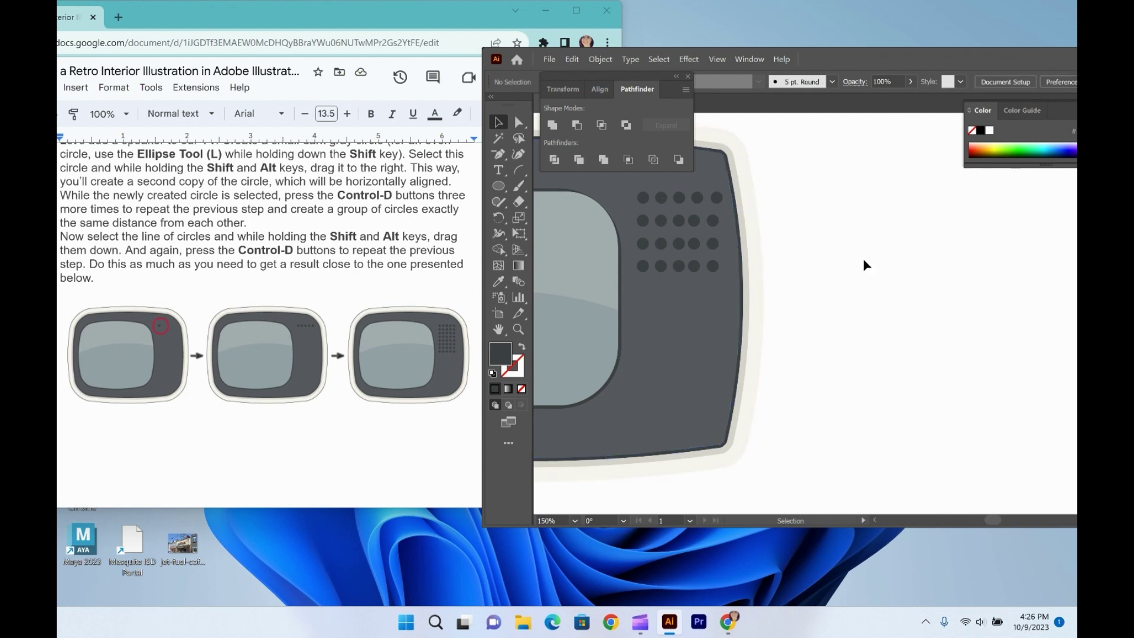
Nudge the fifth and fourth circles of the second row right to line up with the top row's circles.
left_click(716, 218)
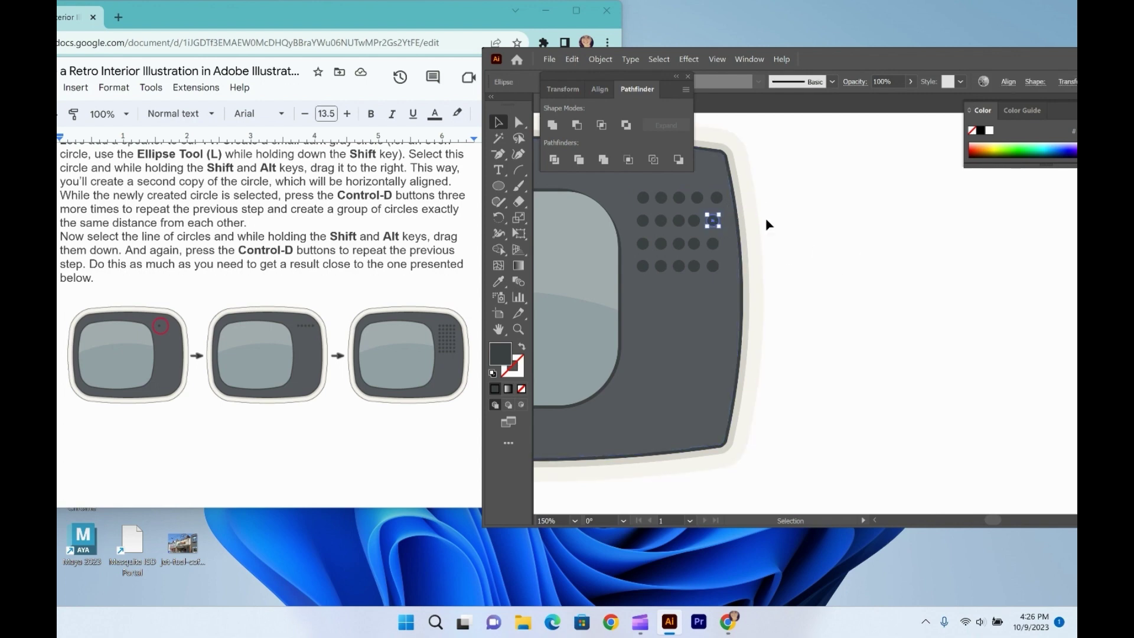
key("Right")
key("Right")
key("Right")
key("Right")
key("Right")
left_click(695, 222)
key("Right")
key("Right")
key("Right")
Align the fourth and fifth circles of the third and fourth rows with the top row's columns by nudging them right.
mouse_move(705, 254)
left_mouse_down()
mouse_move(716, 246)
mouse_move(692, 250)
left_mouse_up()
left_click(713, 267)
key("Right")
key("Right")
key("Right")
key("Right")
left_click(696, 267)
key("Right")
key("Right")
key("Right")
key("Right")
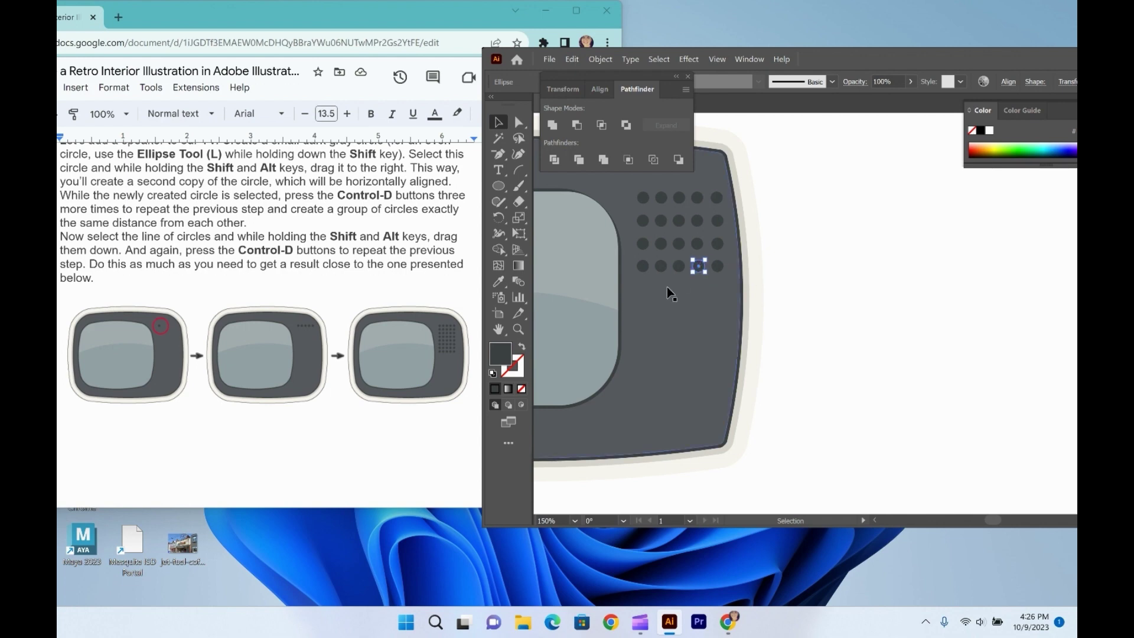
Select all the circles in the top two rows of the speaker grille.
left_click(644, 199, "shift")
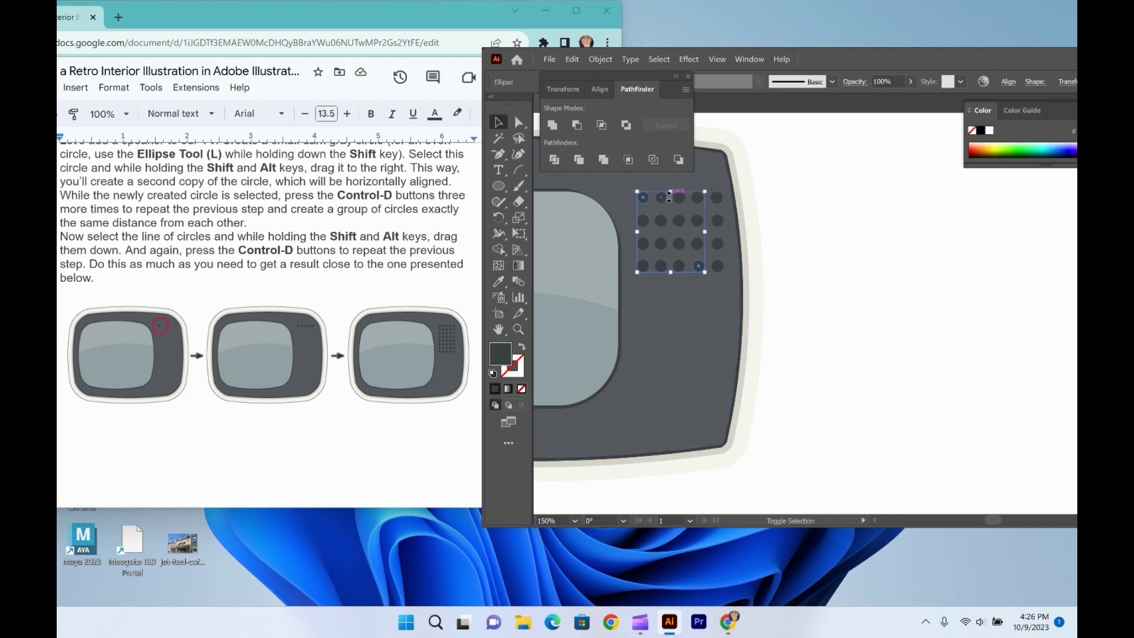
left_click(661, 199)
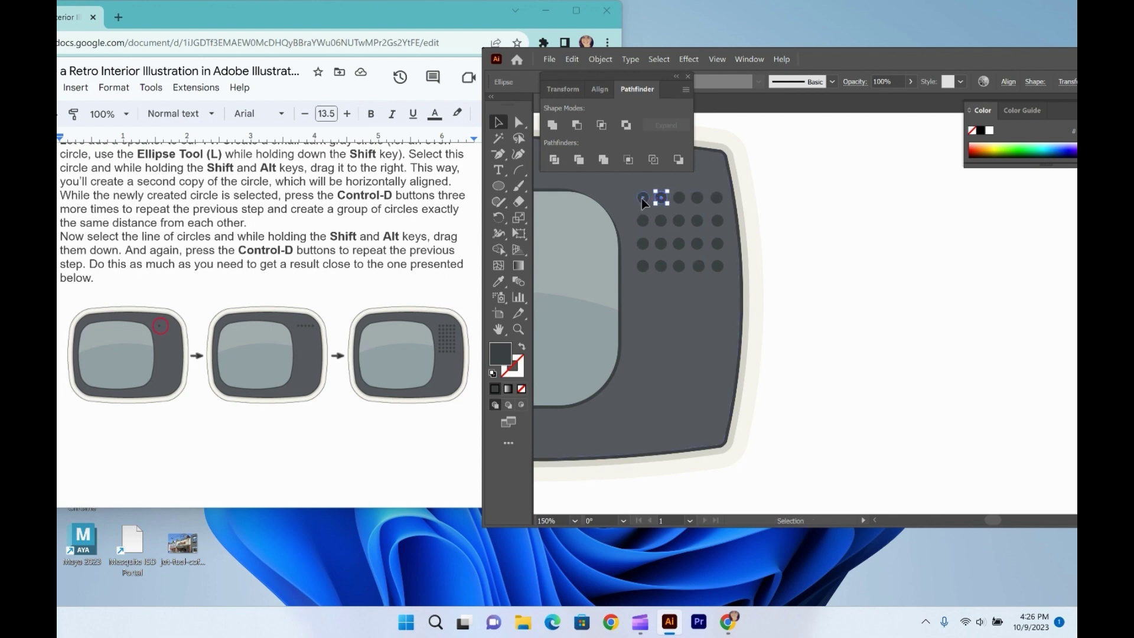
left_click(641, 198, "shift")
left_click(698, 199, "shift")
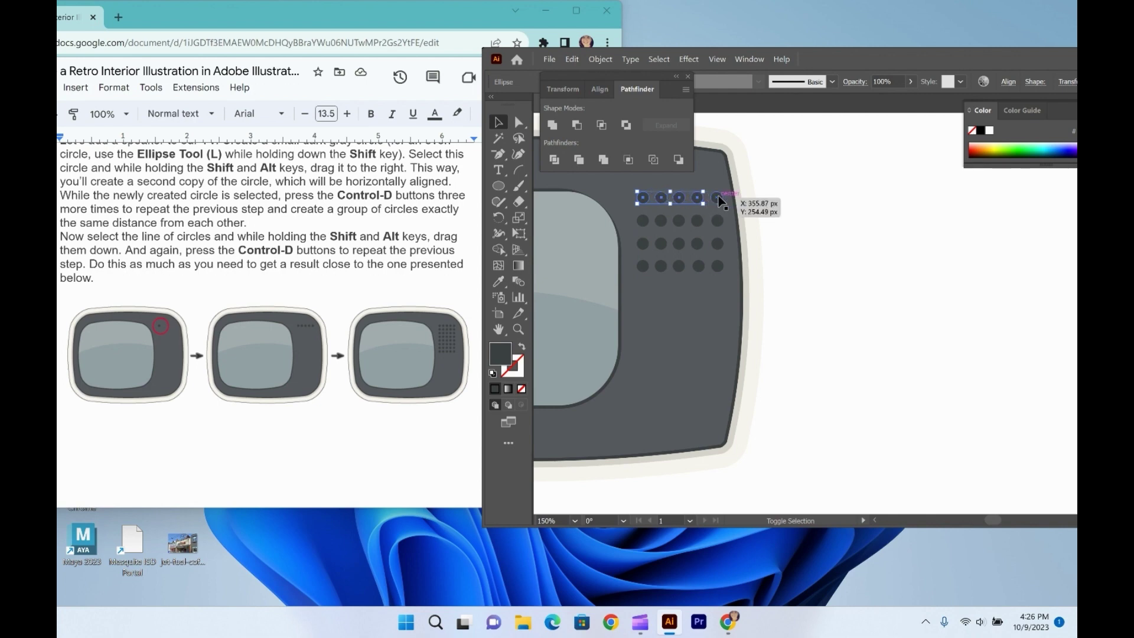
left_click(716, 219, "shift")
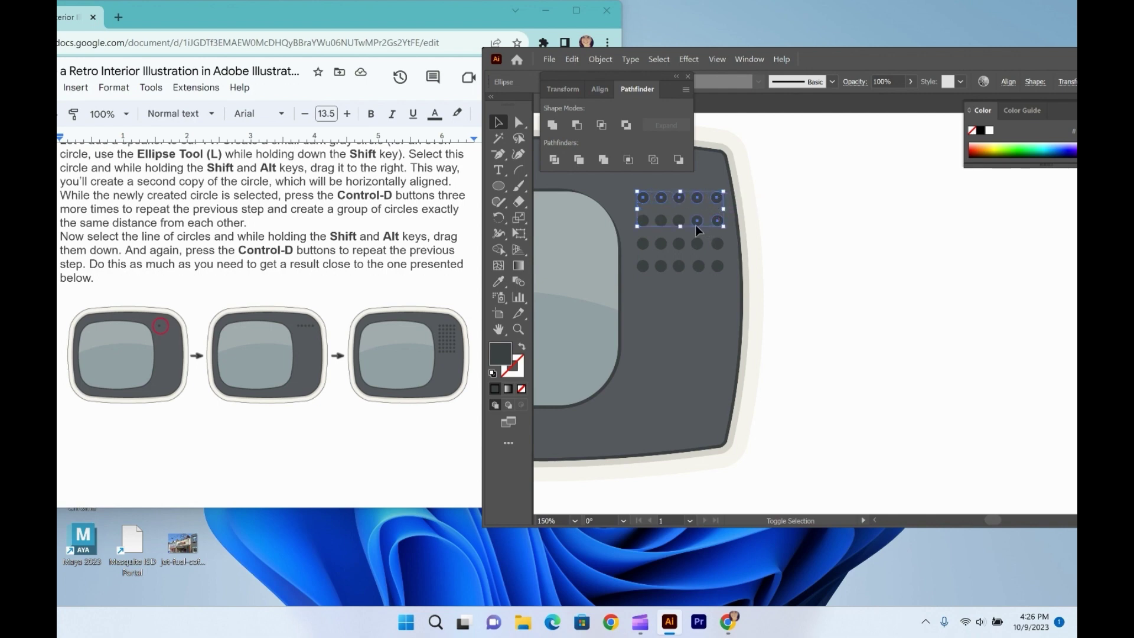
left_click(679, 220, "shift")
left_click(661, 221, "shift")
left_click(642, 221, "shift")
left_click_drag(641, 224, 646, 218)
Add all the circles of the third and fourth rows to the selection.
left_click(643, 243, "shift")
left_click(661, 243, "shift")
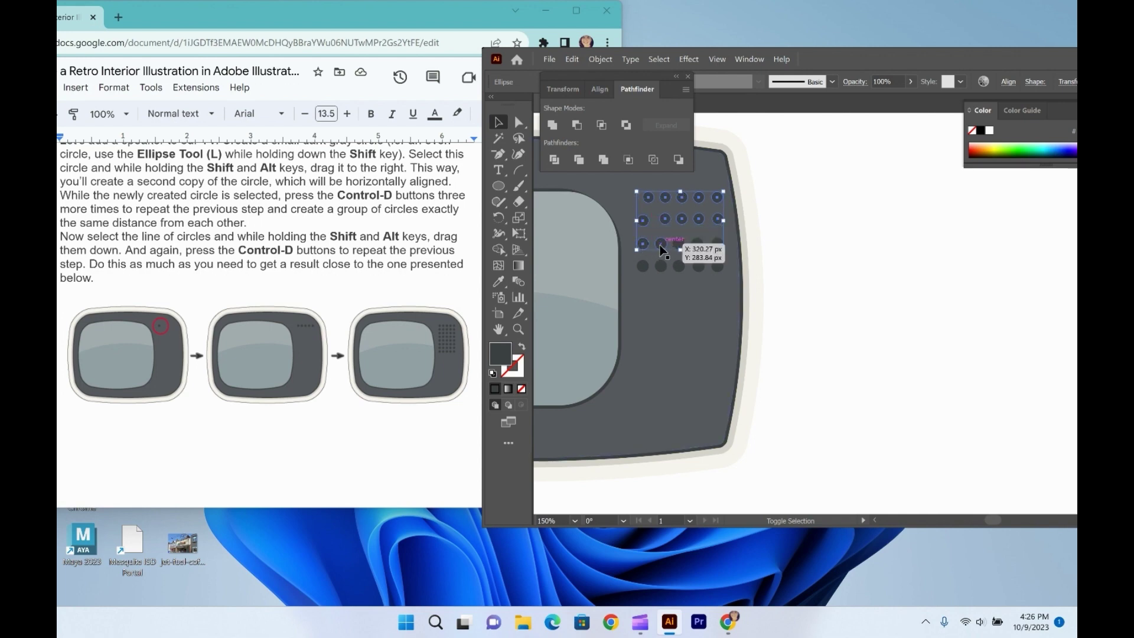
left_click(679, 243, "shift")
left_click(697, 243, "shift")
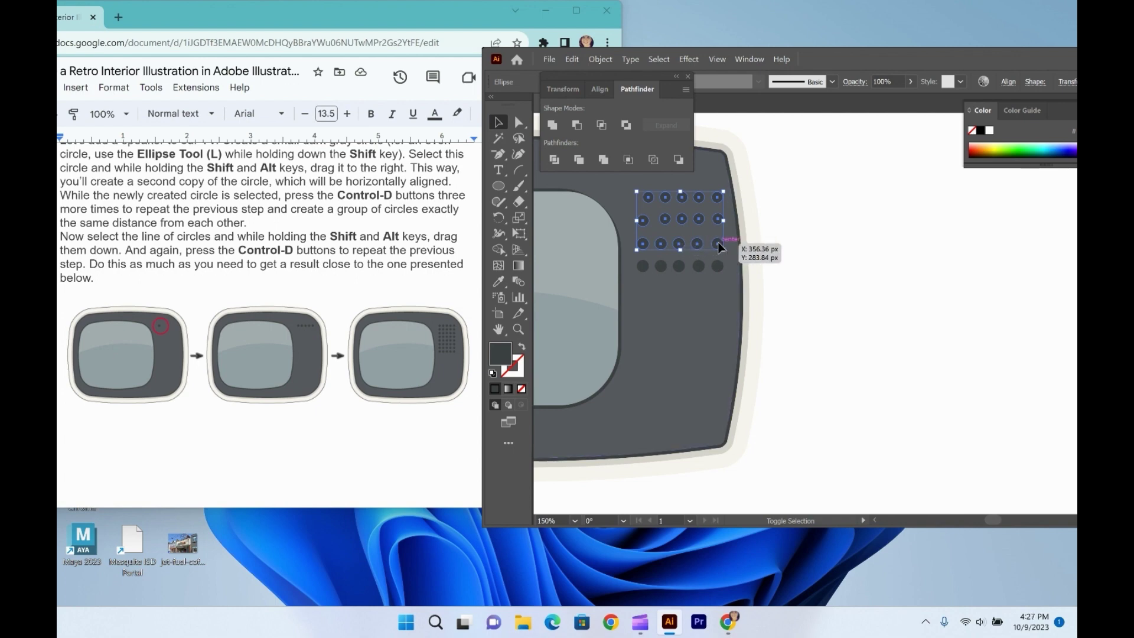
left_click(717, 244, "shift")
left_click(643, 266, "shift")
left_click(660, 266, "shift")
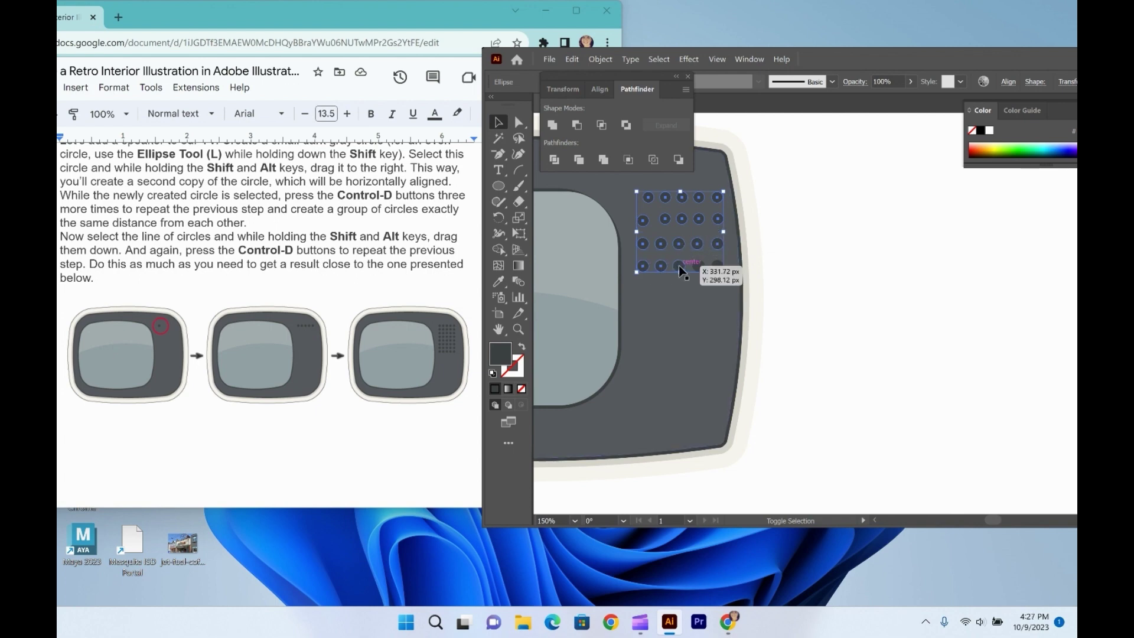
left_click(679, 266, "shift")
left_click(698, 266, "shift")
left_click(720, 265, "shift")
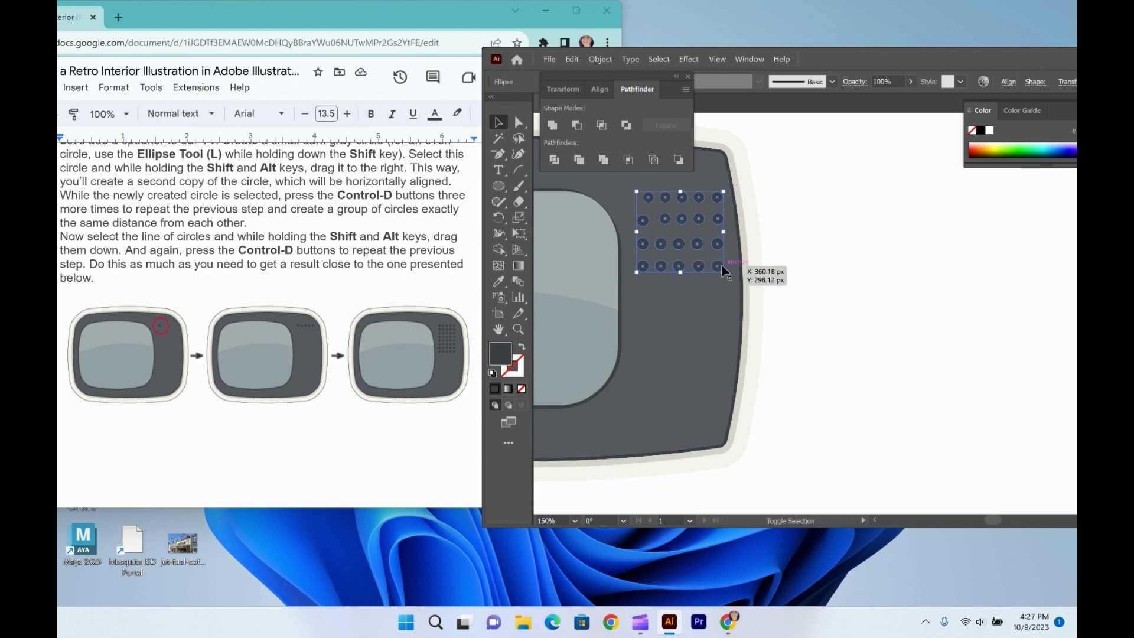
Duplicate the four selected rows straight down to extend the grille to eight rows, and deselect them.
key("a")
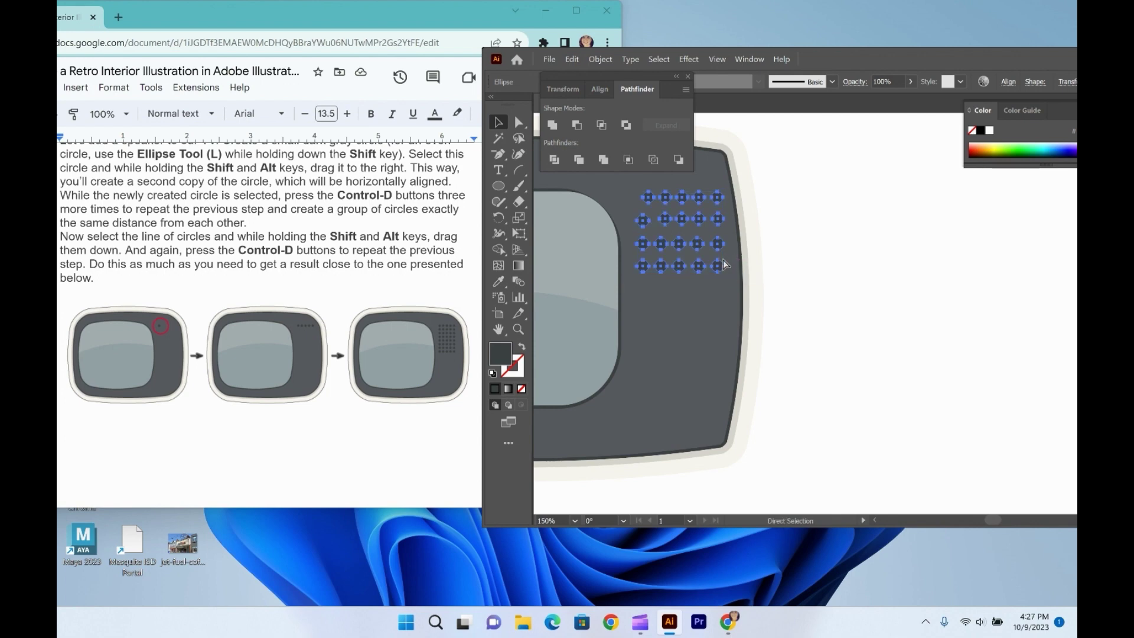
left_click_drag(724, 264, 717, 359)
left_click(817, 372)
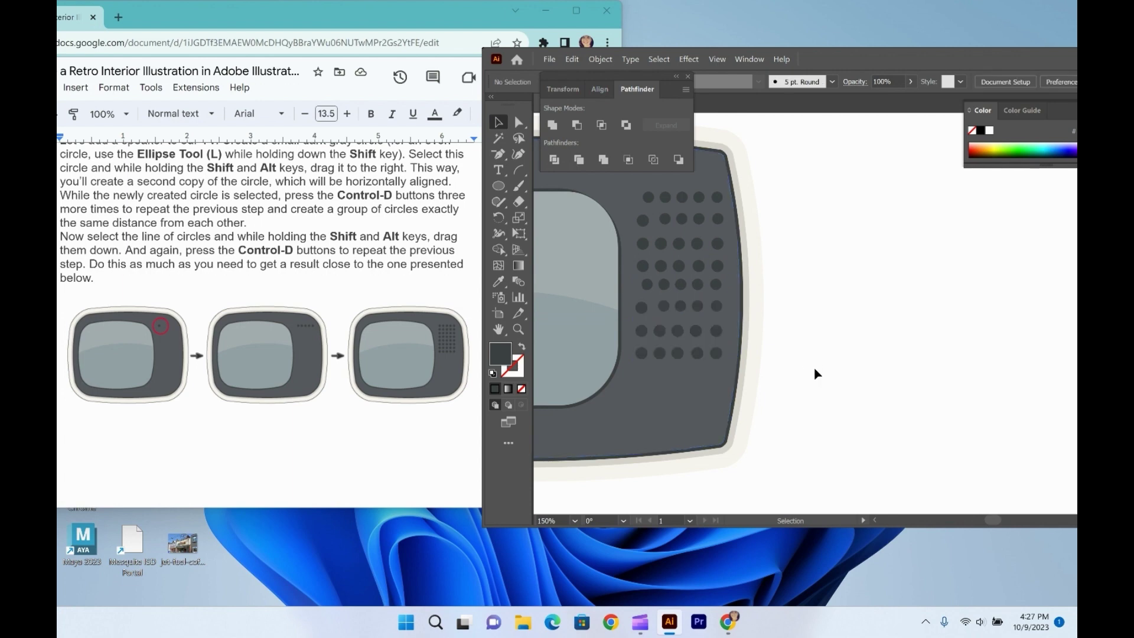
Move the misaligned circles of the first column left so the column lines up vertically.
left_click_drag(647, 284, 643, 281)
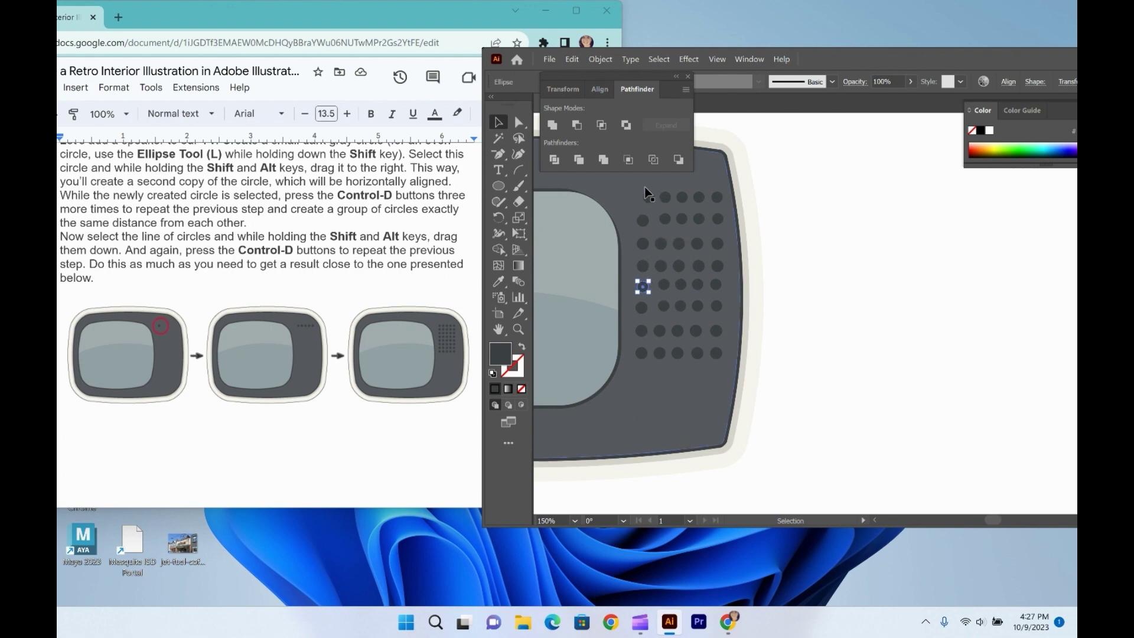
left_click_drag(647, 194, 661, 282)
left_click(758, 356)
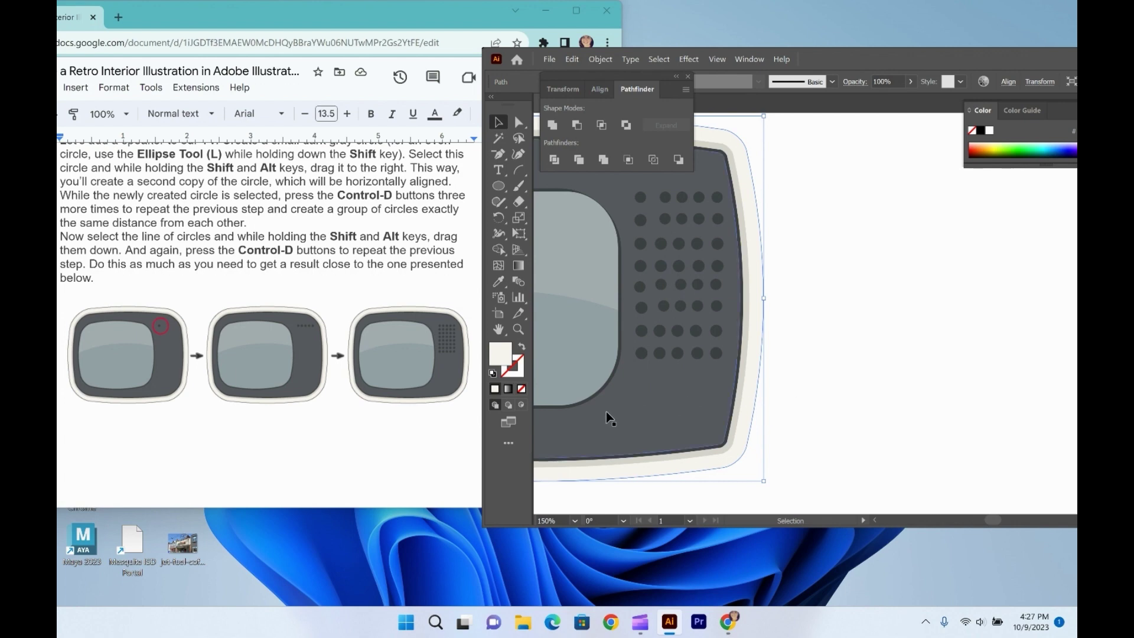
Switch the artwork to outline view and back to preview, and select the first circle of the bottom row.
left_click(643, 354)
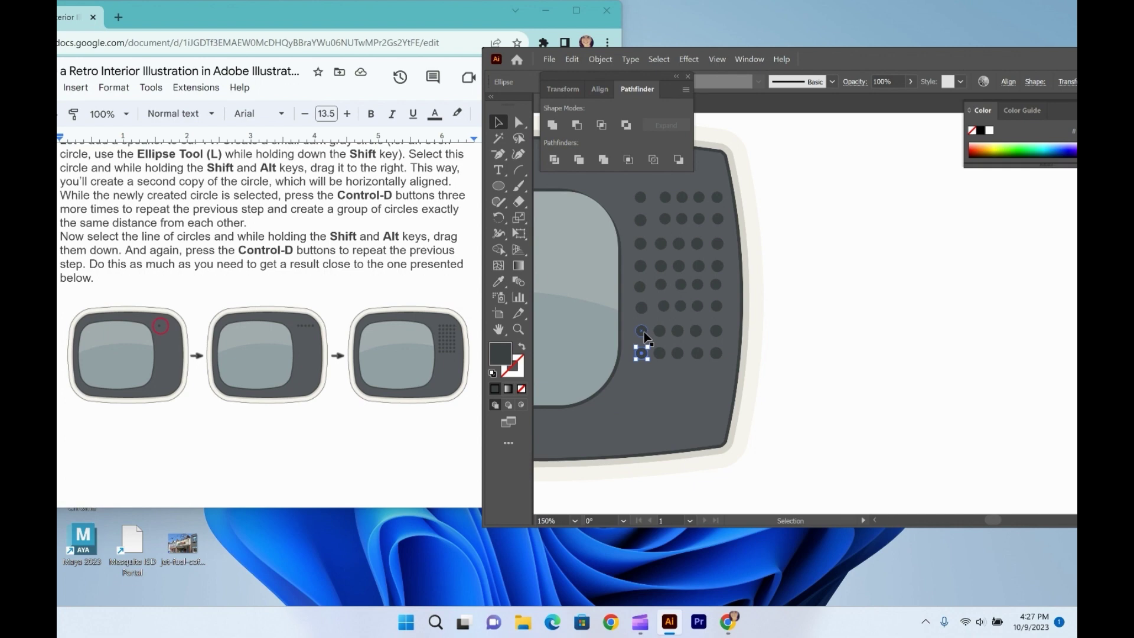
key("ctrl+y")
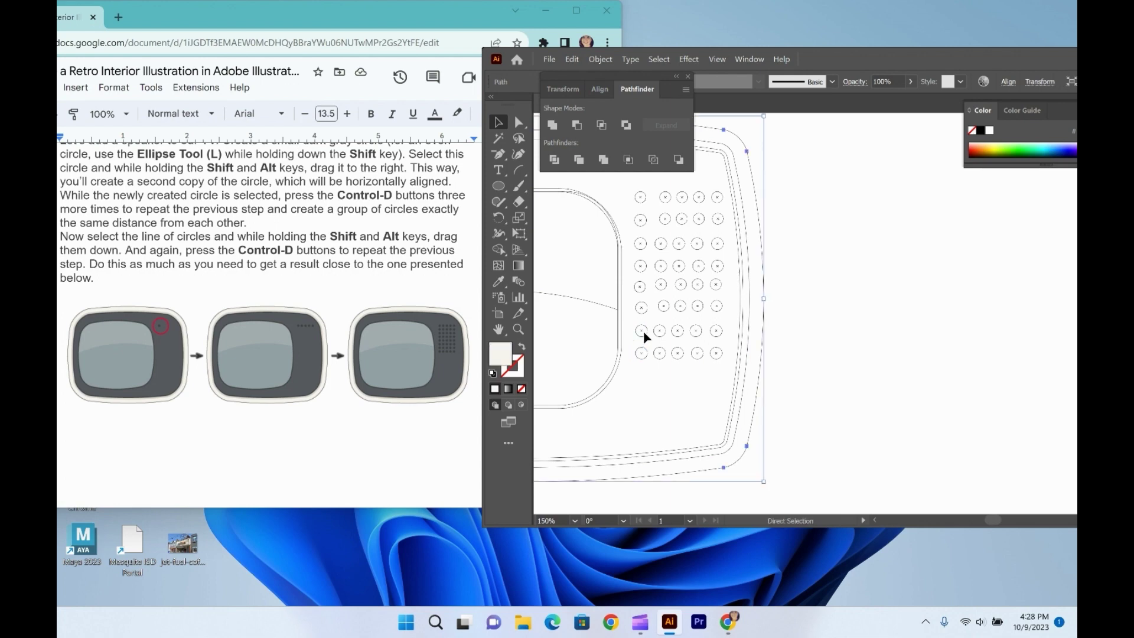
left_click(841, 366)
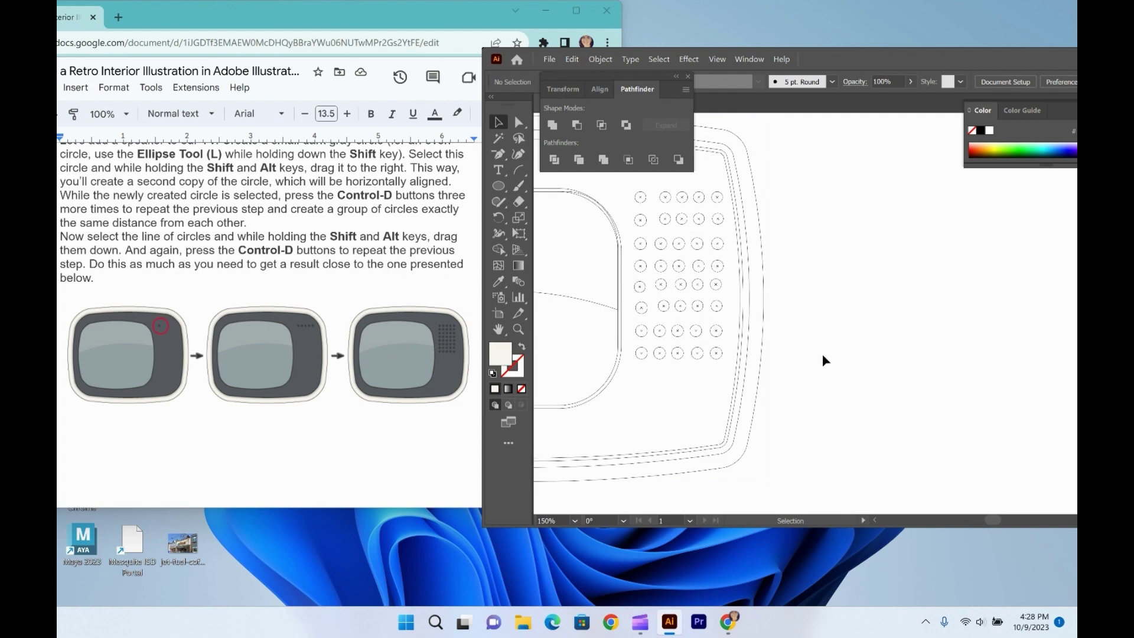
key("ctrl+y")
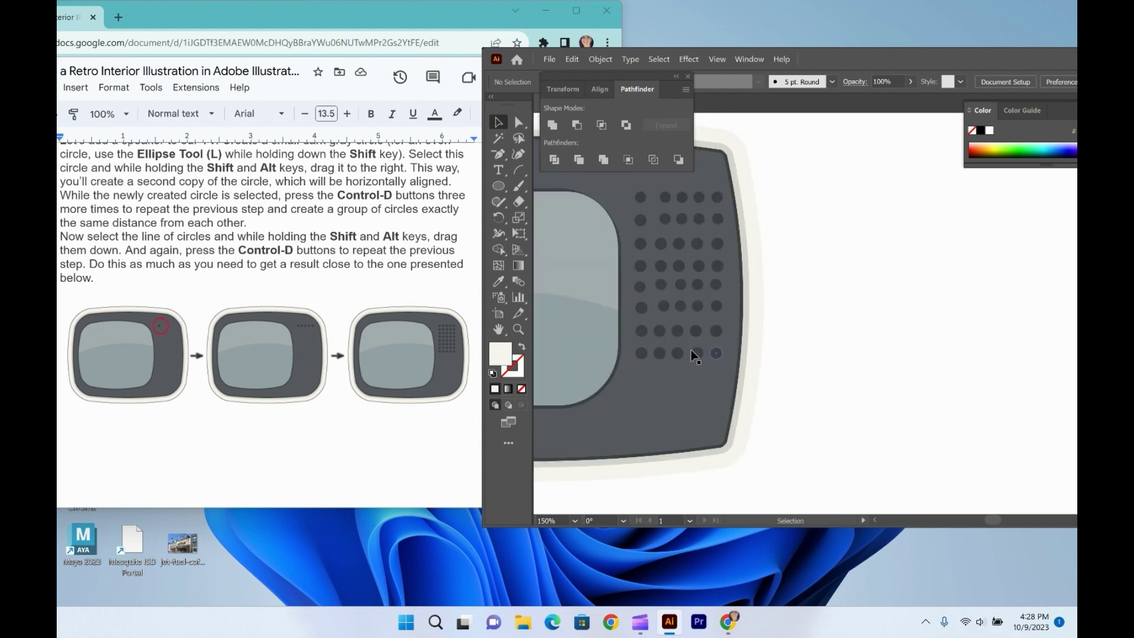
left_click(641, 354)
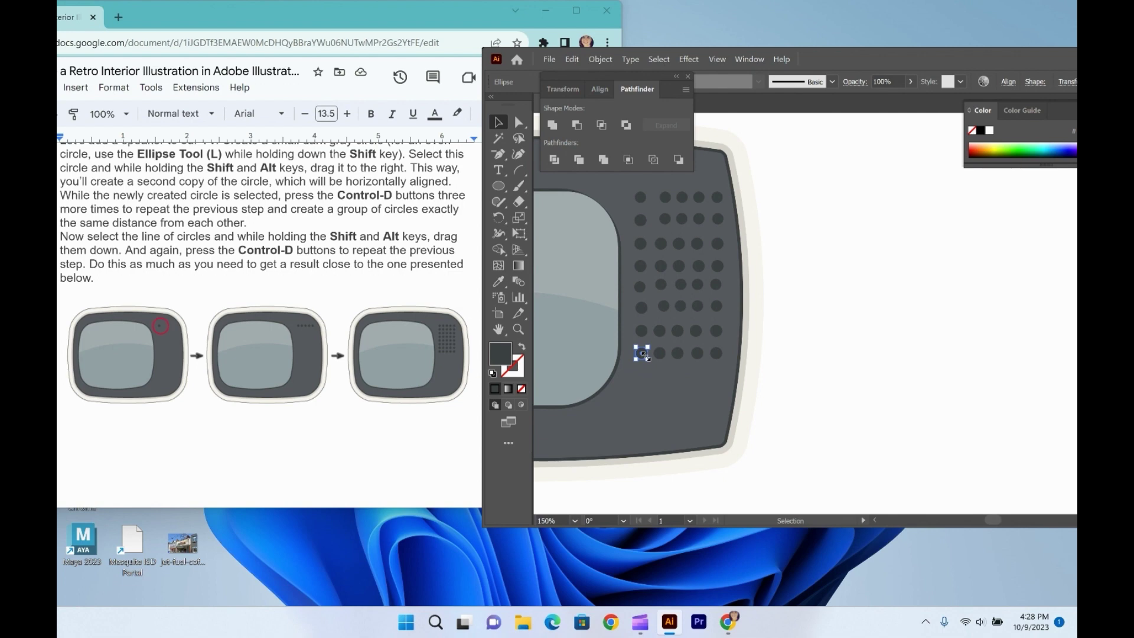
Add the remaining circles of the bottom row and all circles of the seventh row to the selection.
left_click(660, 353, "shift")
left_click(678, 353, "shift")
left_click(697, 353, "shift")
left_click(716, 353, "shift")
left_click_drag(721, 354, 674, 333)
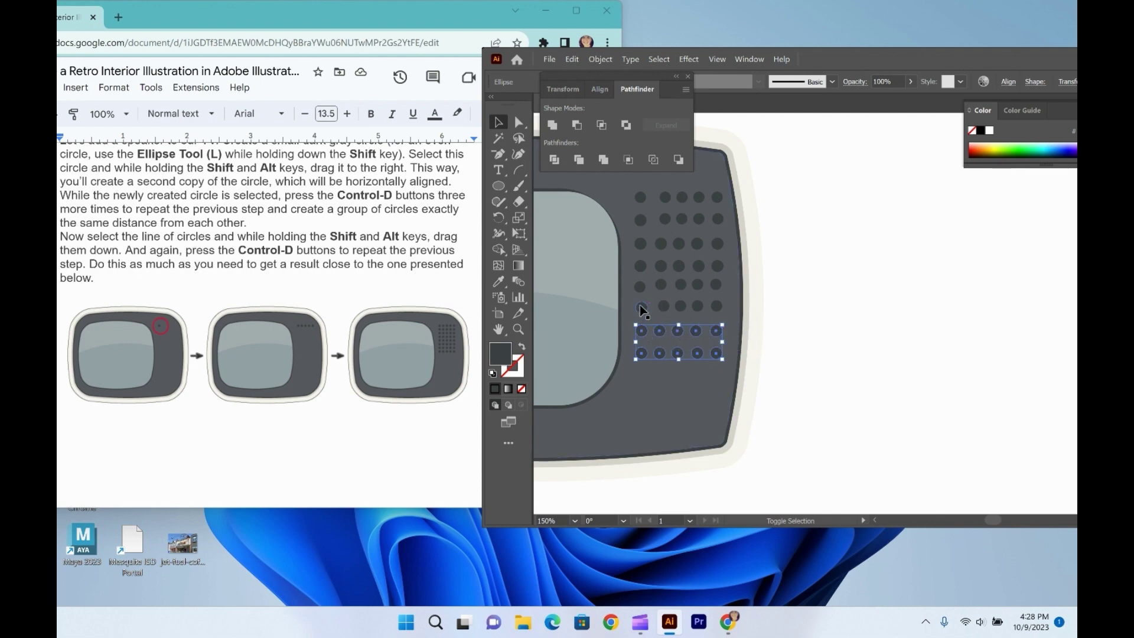
Add all the circles of the sixth and fifth rows to the selection.
left_click(641, 307, "shift")
left_click(663, 306, "shift")
left_click(680, 305, "shift")
left_click(698, 305, "shift")
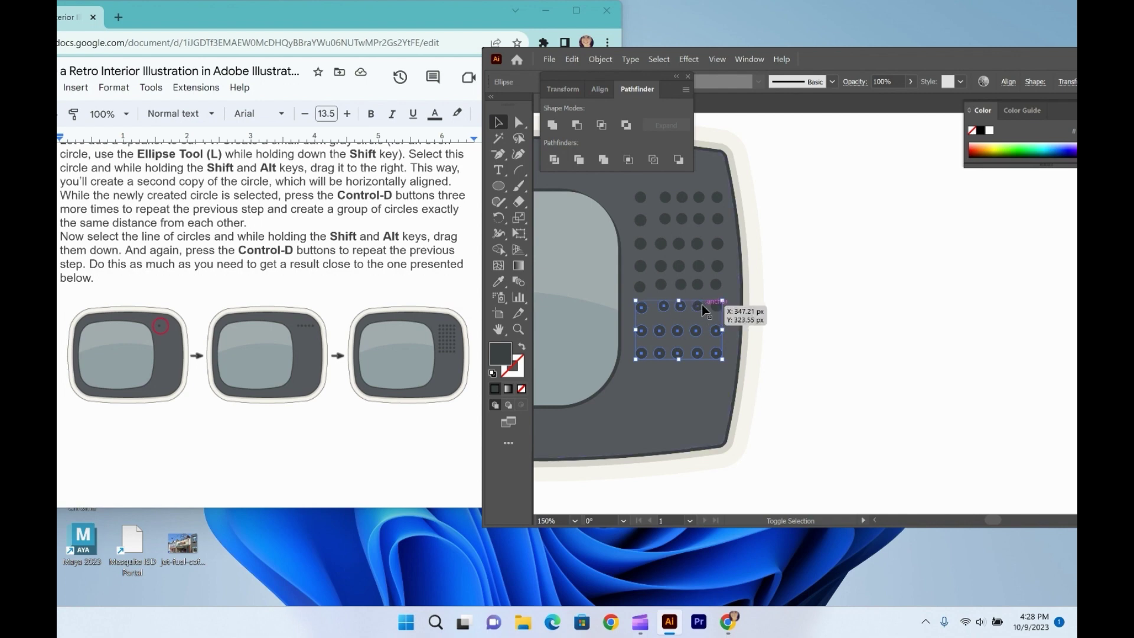
left_click(721, 307, "shift")
left_click(720, 284, "shift")
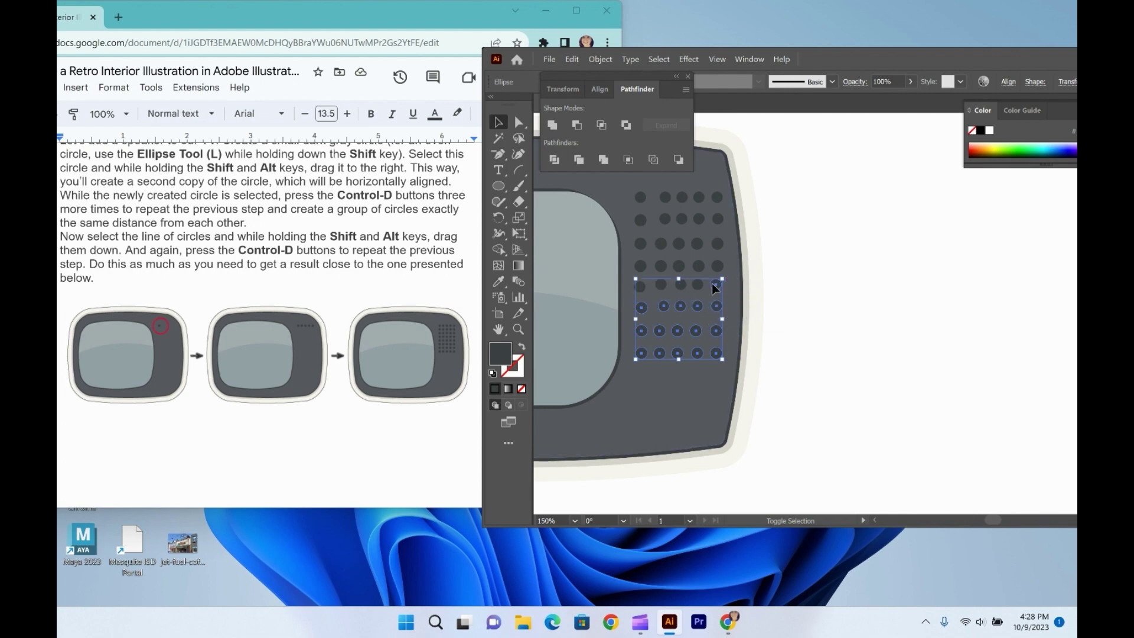
left_click(681, 286, "shift")
Extend the selection with every circle of the fourth and third grille rows.
left_click(640, 267, "shift")
left_click(661, 267, "shift")
left_click(679, 267, "shift")
left_click(699, 267, "shift")
left_click(717, 266, "shift")
left_click(716, 245, "shift")
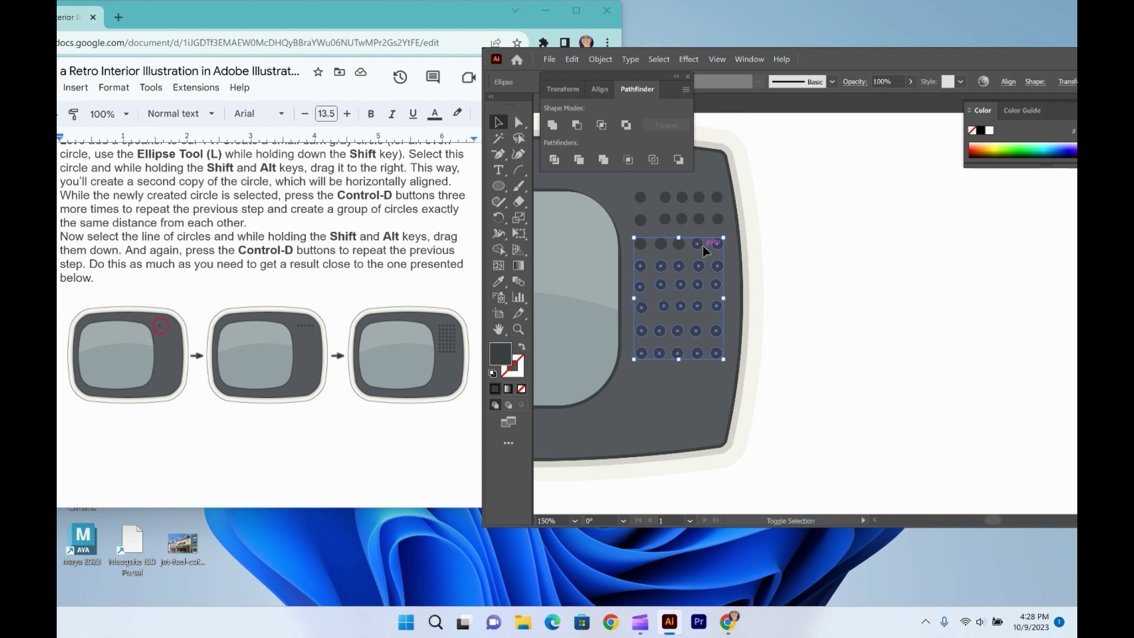
left_click(701, 245, "shift")
left_click(678, 247, "shift")
left_click(645, 246, "shift")
Add the five circles of the second row to the selection.
left_click(640, 223, "shift")
left_click(664, 221, "shift")
left_click(684, 222, "shift")
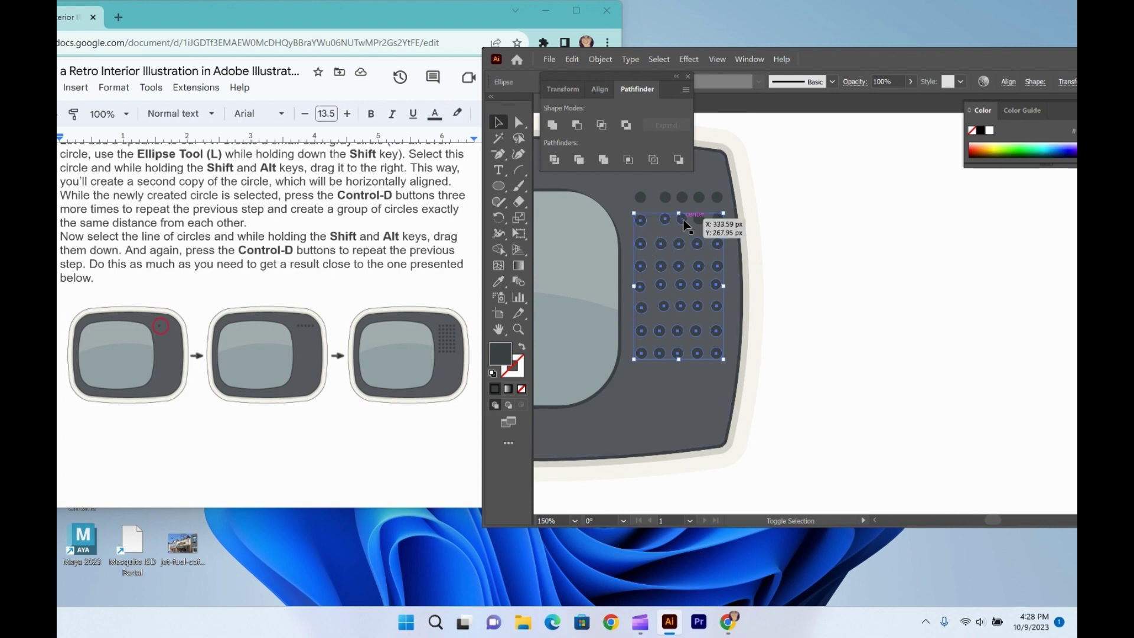
left_click(699, 219, "shift")
left_click(719, 220, "shift")
Add the top row's circles to the selection, group the whole grille, and deselect it.
left_click(720, 196, "shift")
left_click(699, 198, "shift")
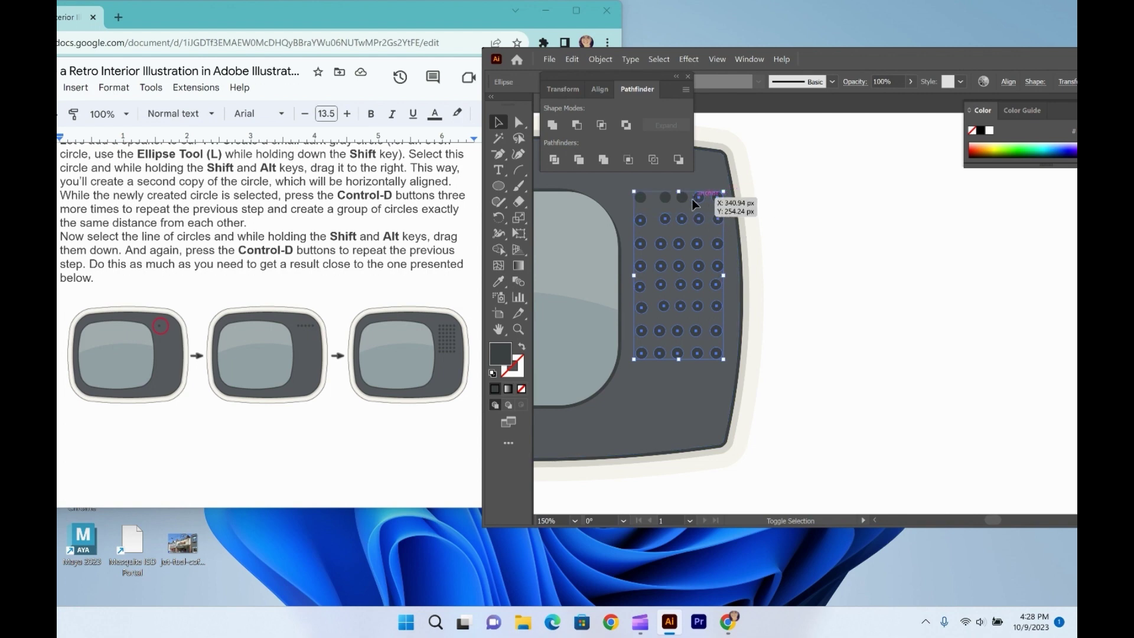
left_click(682, 197, "shift")
left_click(666, 198, "shift")
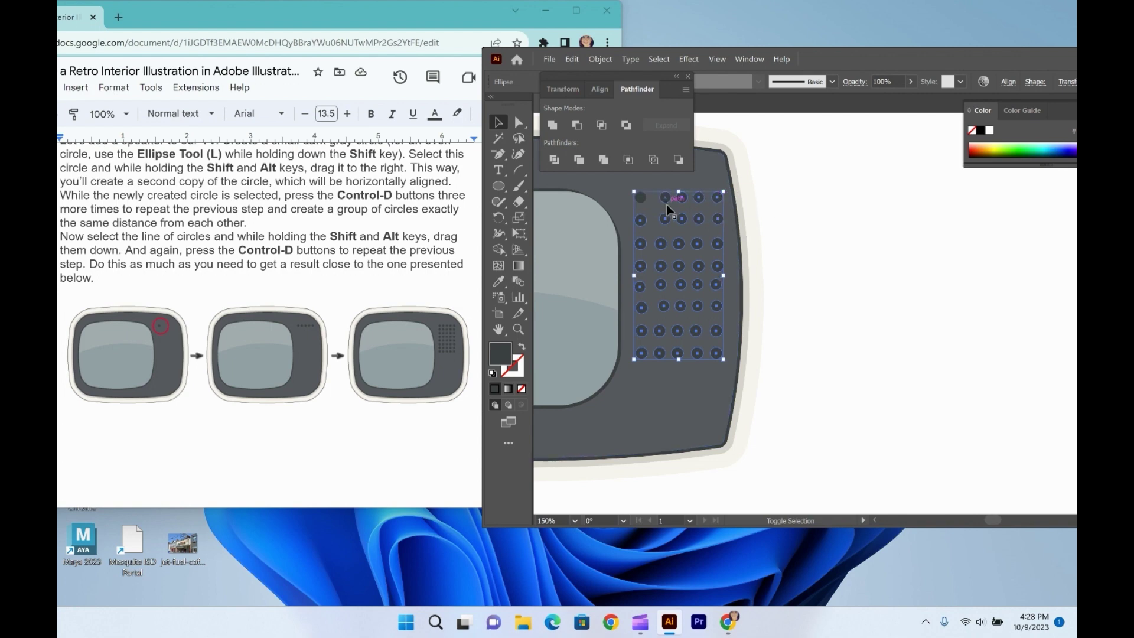
left_click(641, 199, "shift")
right_click(644, 211)
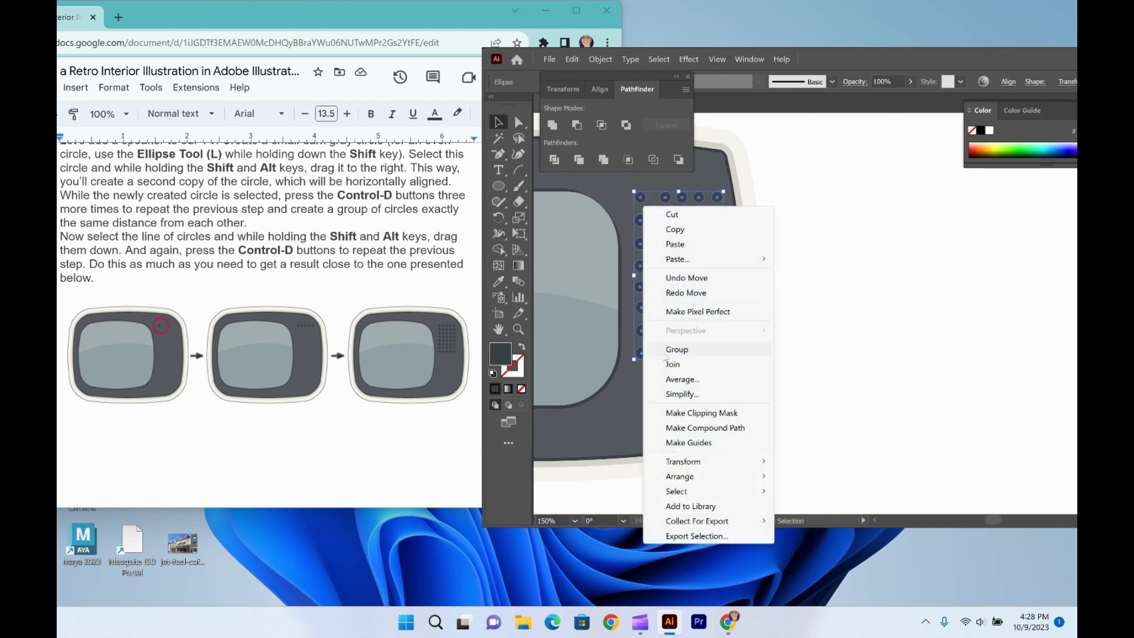
left_click(673, 349)
left_click(848, 332)
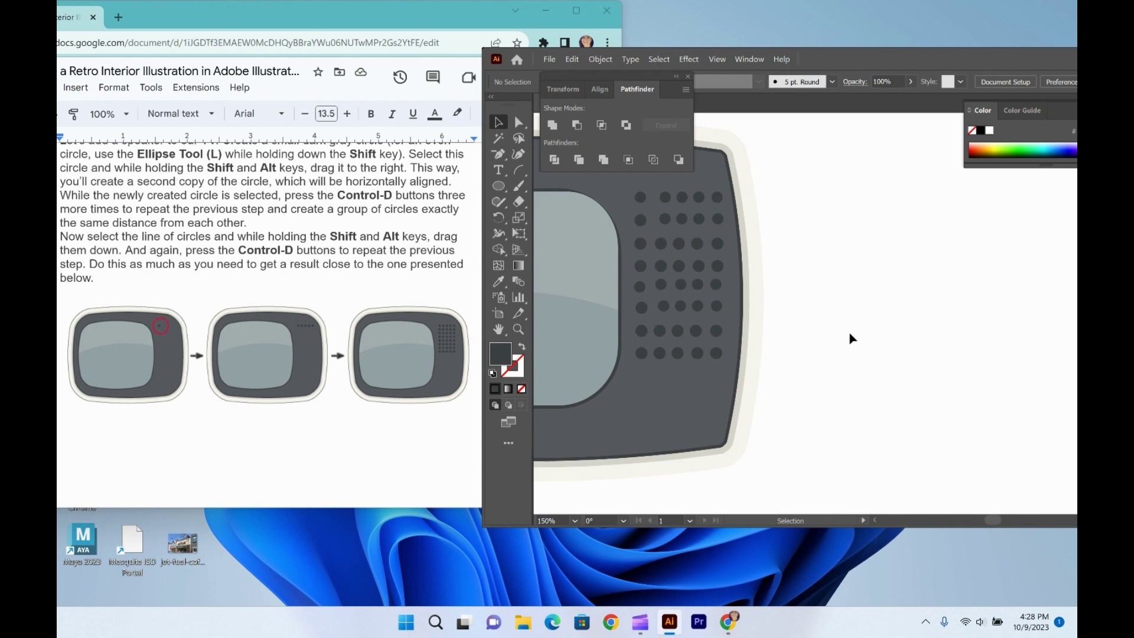
Scale the grouped grille down, mainly in height, position it beside the screen's upper half, and bring up Step 6 of the tutorial document.
left_click(714, 354)
left_click_drag(721, 352, 696, 264)
left_click_drag(703, 277, 719, 295)
scroll(244, 466, "down", 6)
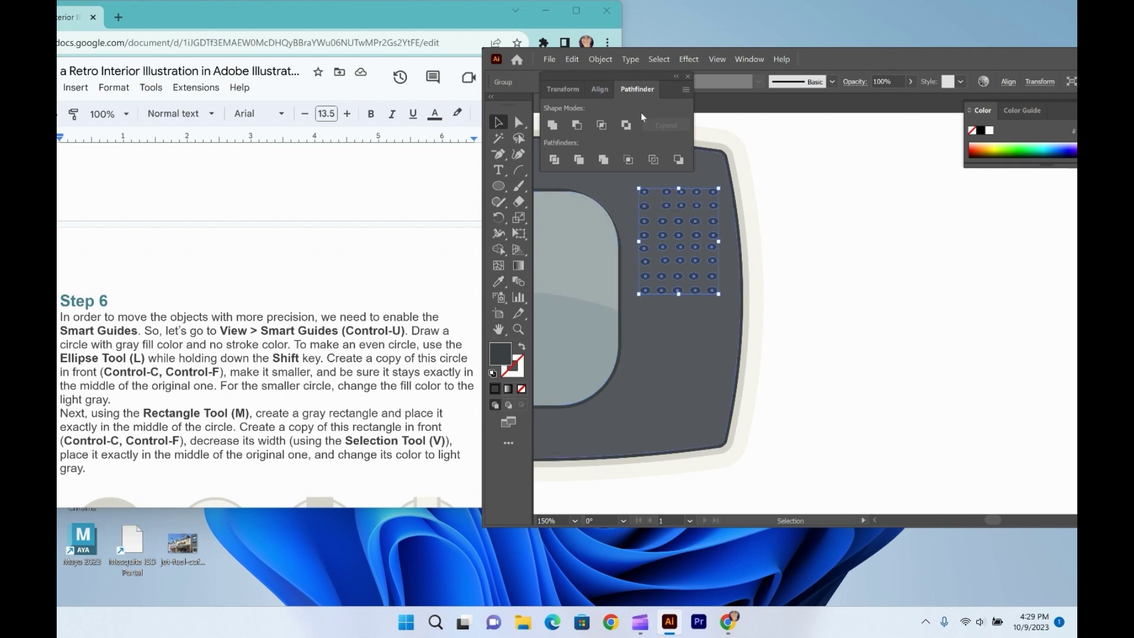
Show the rulers and place a vertical guide through the second column of circles.
left_click(718, 59)
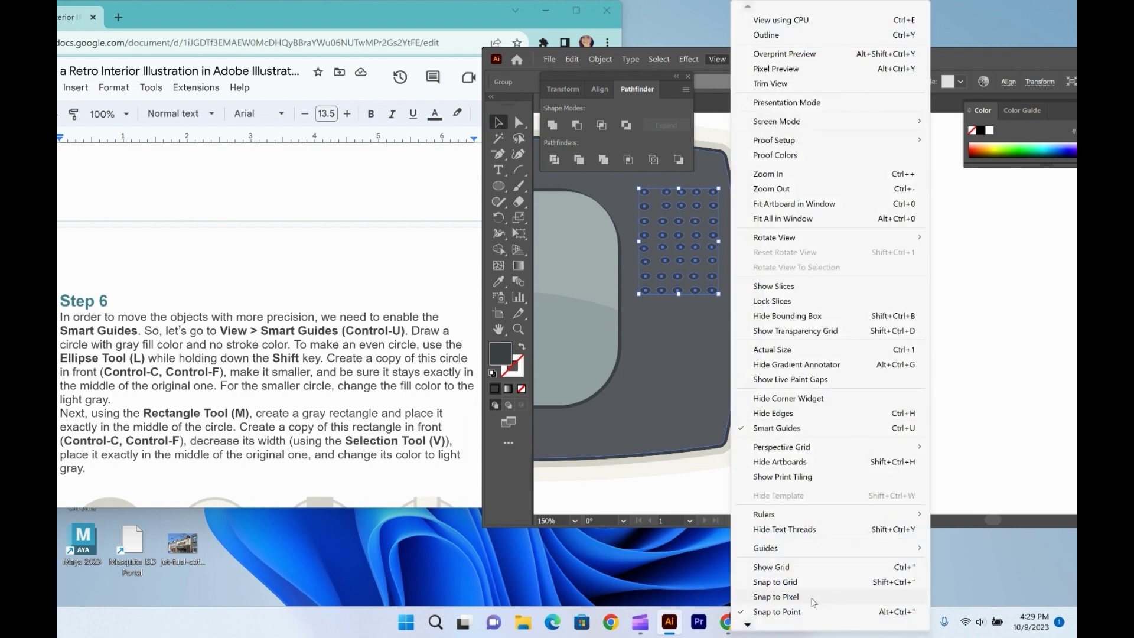
mouse_move(784, 515)
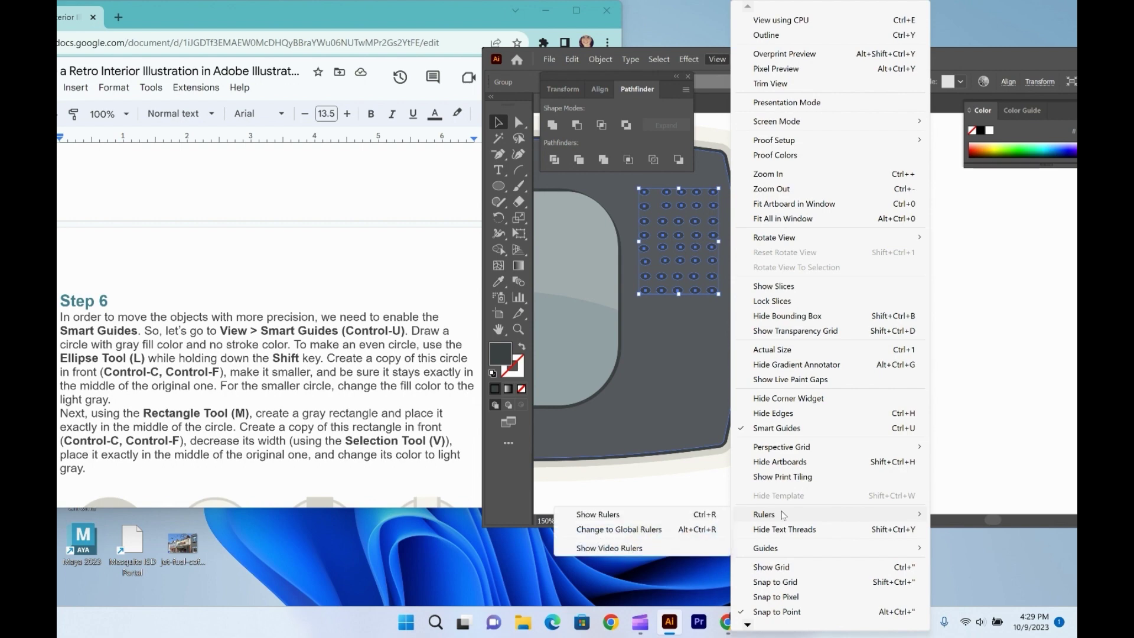
left_click(620, 515)
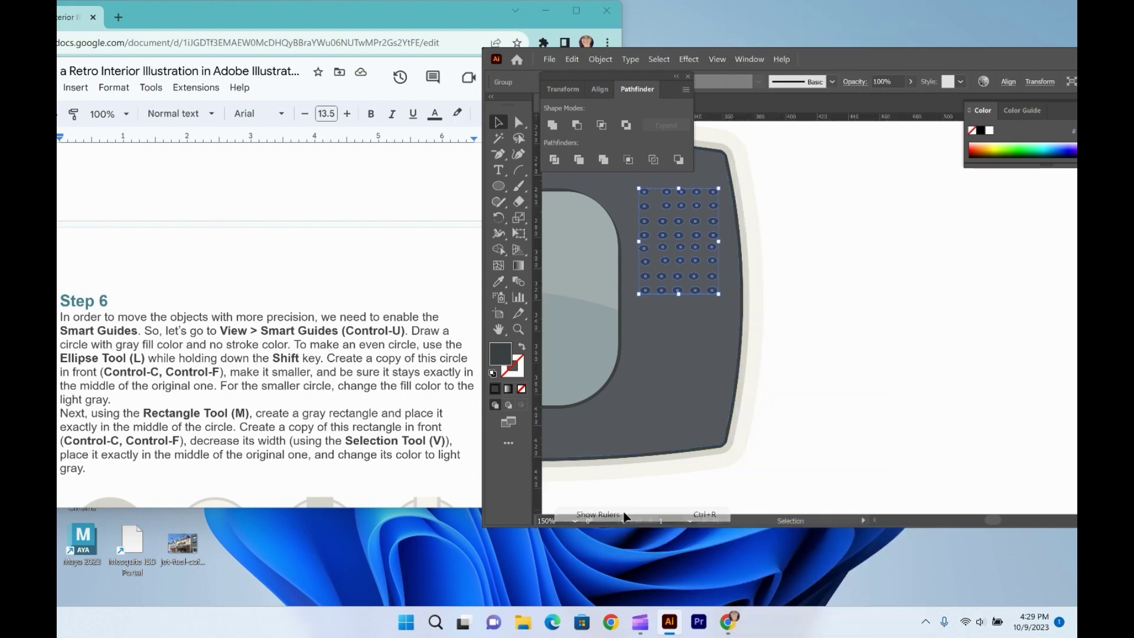
left_click_drag(539, 213, 643, 303)
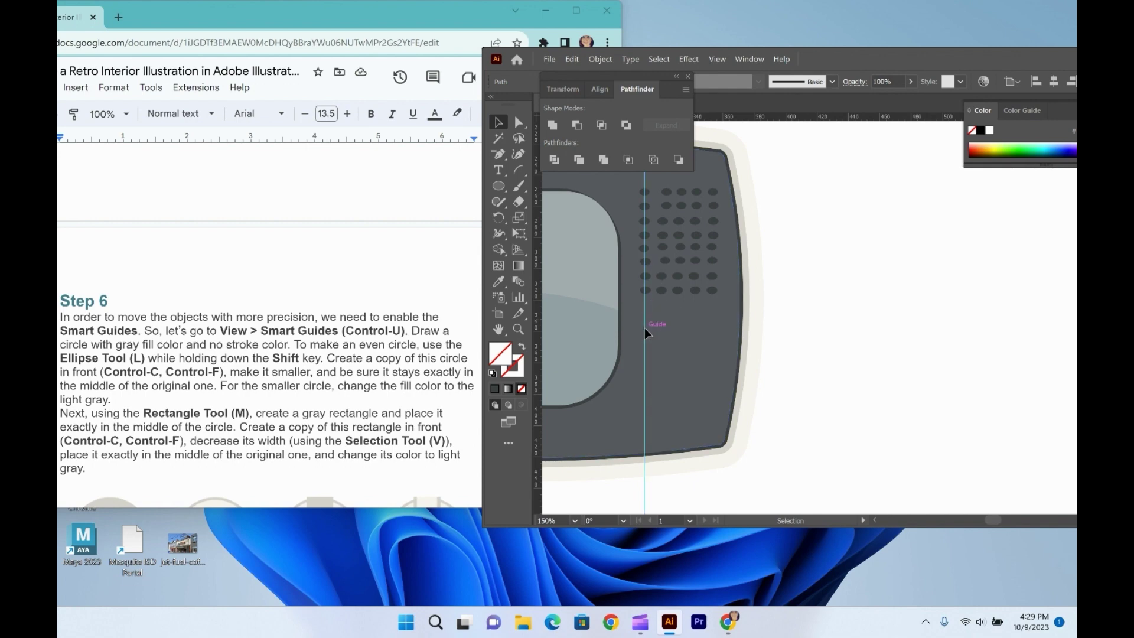
left_click_drag(644, 328, 666, 328)
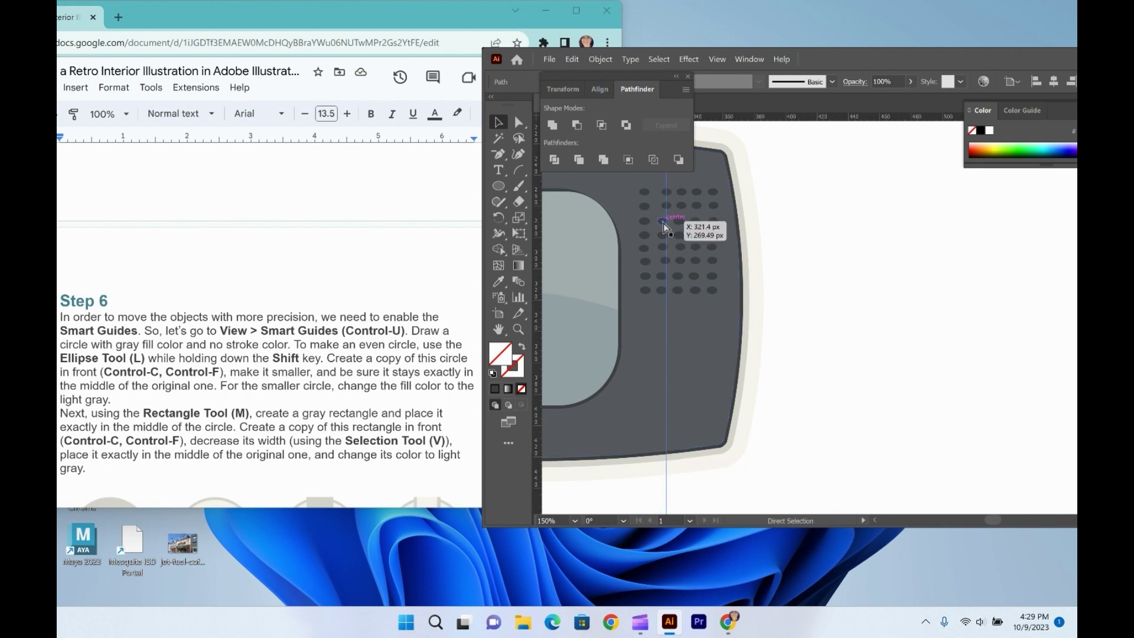
Isolate the grille group and move the second-column circles of the third and fourth rows right onto the guide.
key("ctrl+plus")
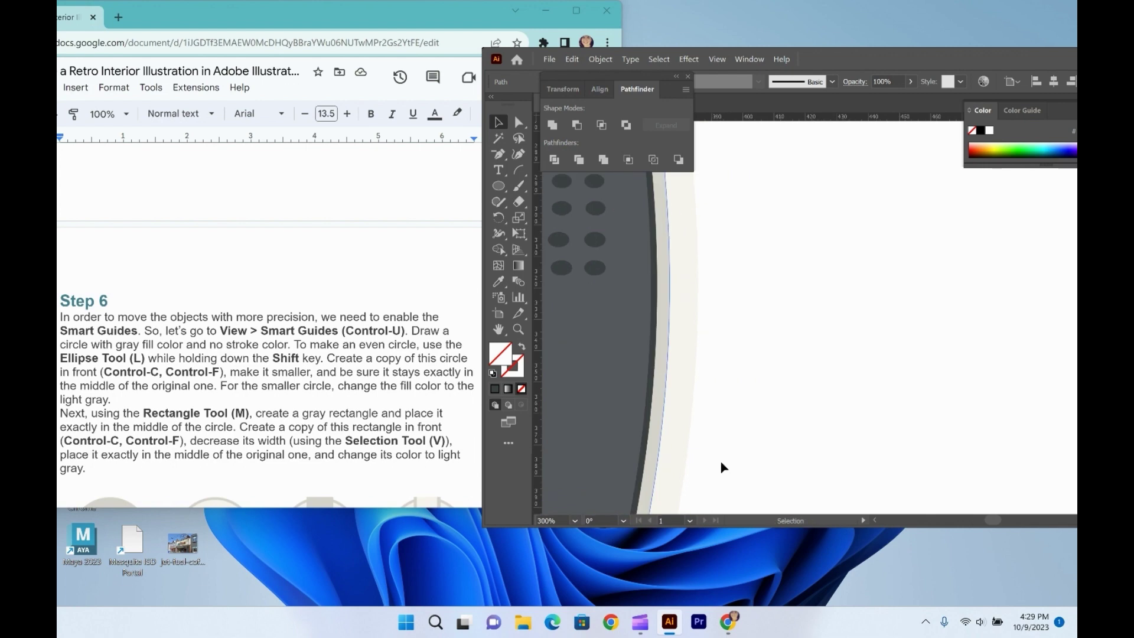
scroll(878, 524, "left", 8)
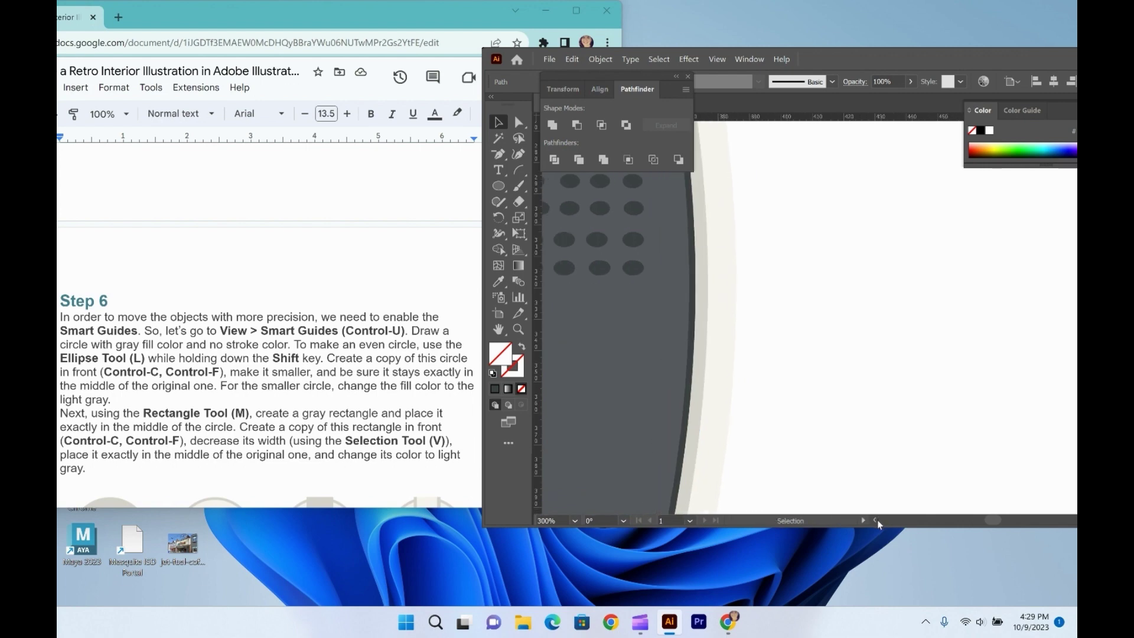
scroll(800, 403, "up", 5)
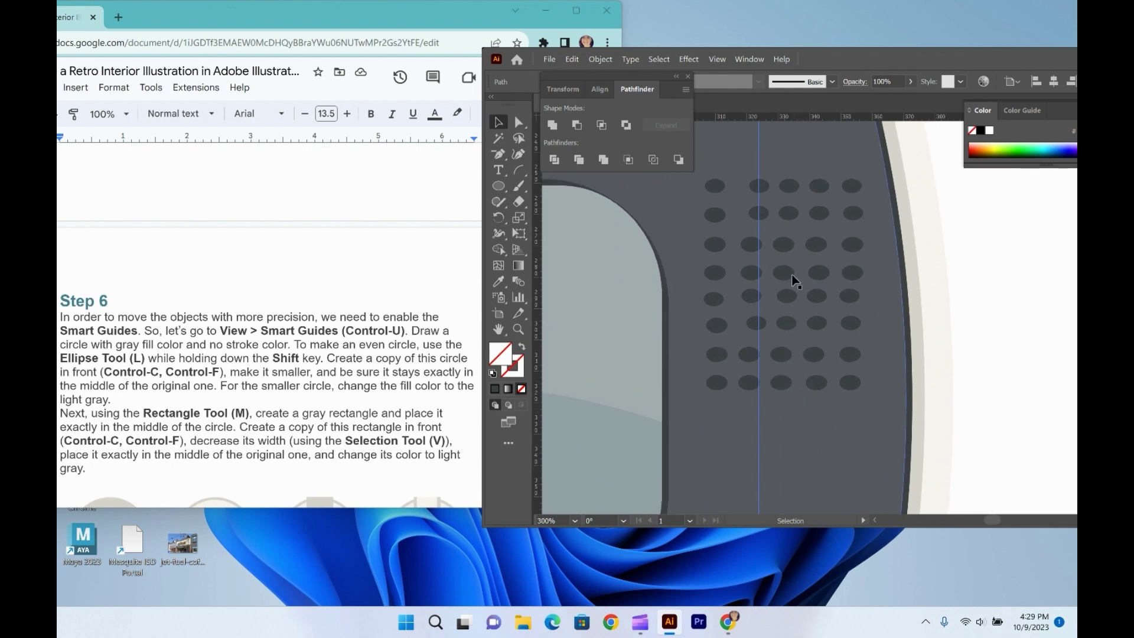
key("ctrl+z")
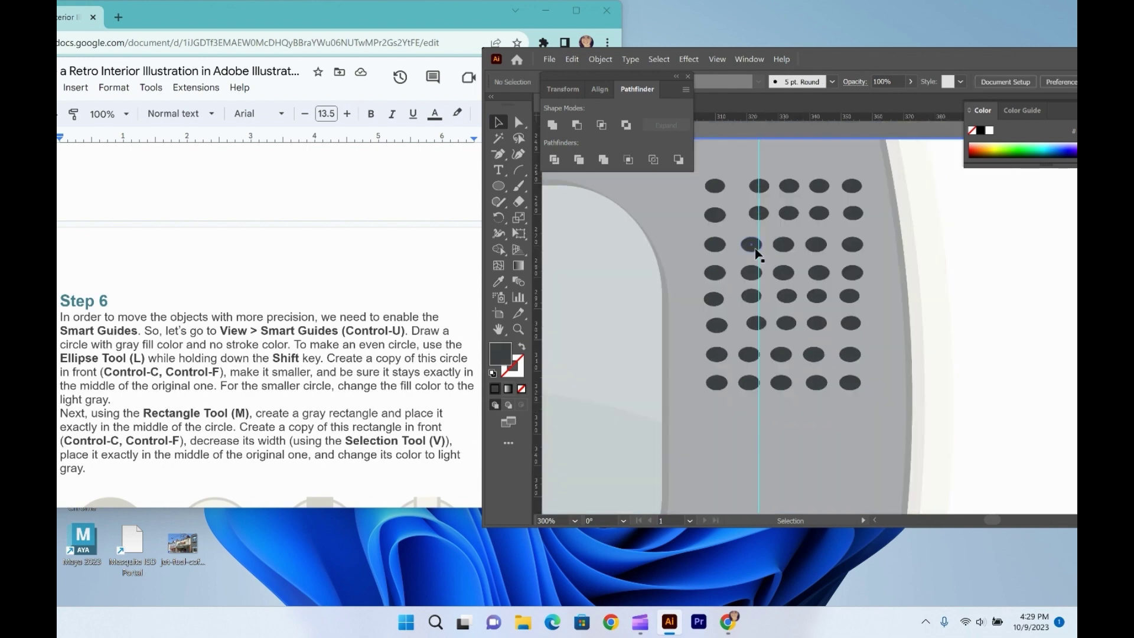
left_click(752, 246)
left_click_drag(755, 252, 756, 254)
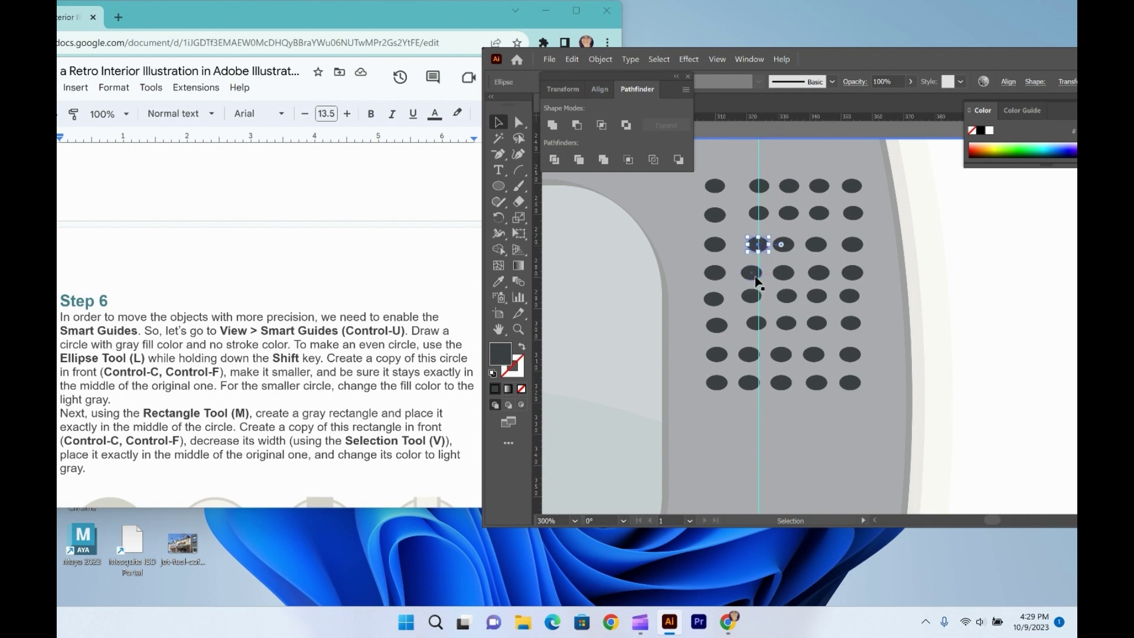
left_click(754, 273)
left_click_drag(753, 279, 754, 277)
Nudge the second-column circles of the fifth and sixth rows right to center them on the guide.
left_click(749, 300)
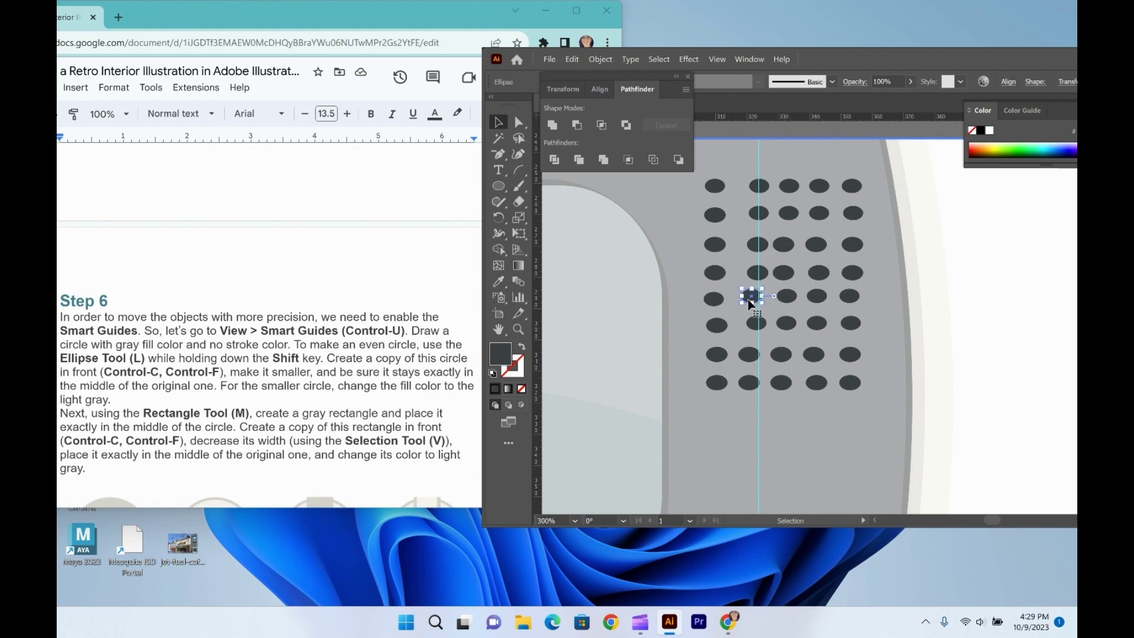
key("Right")
key("Right")
key("Right")
key("Right")
left_click_drag(756, 327, 758, 328)
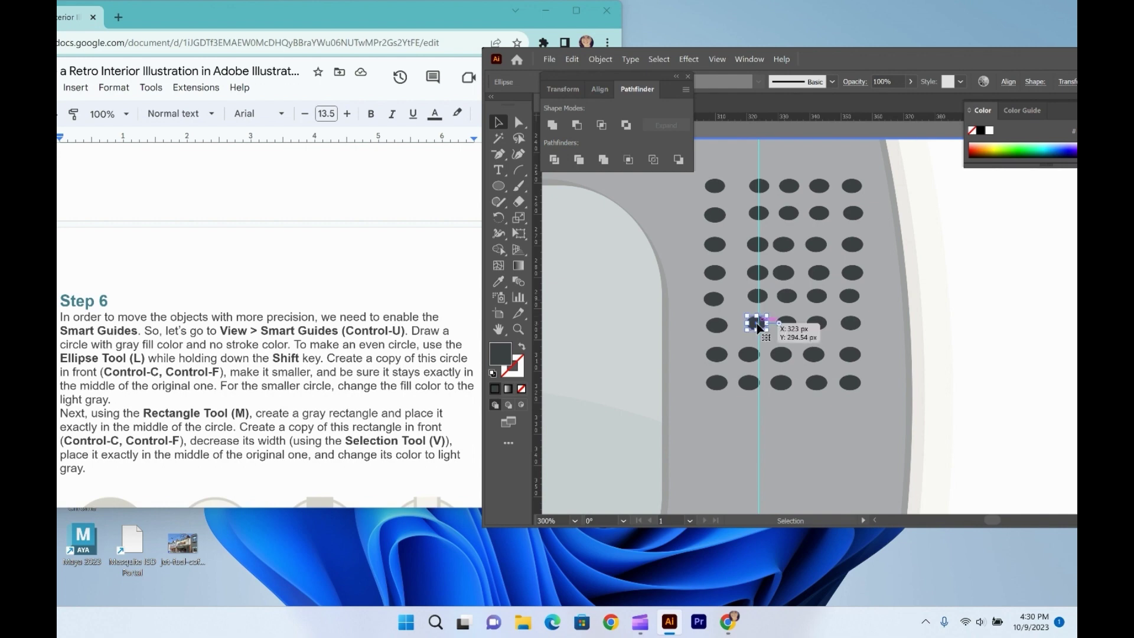
key("Right")
key("Right")
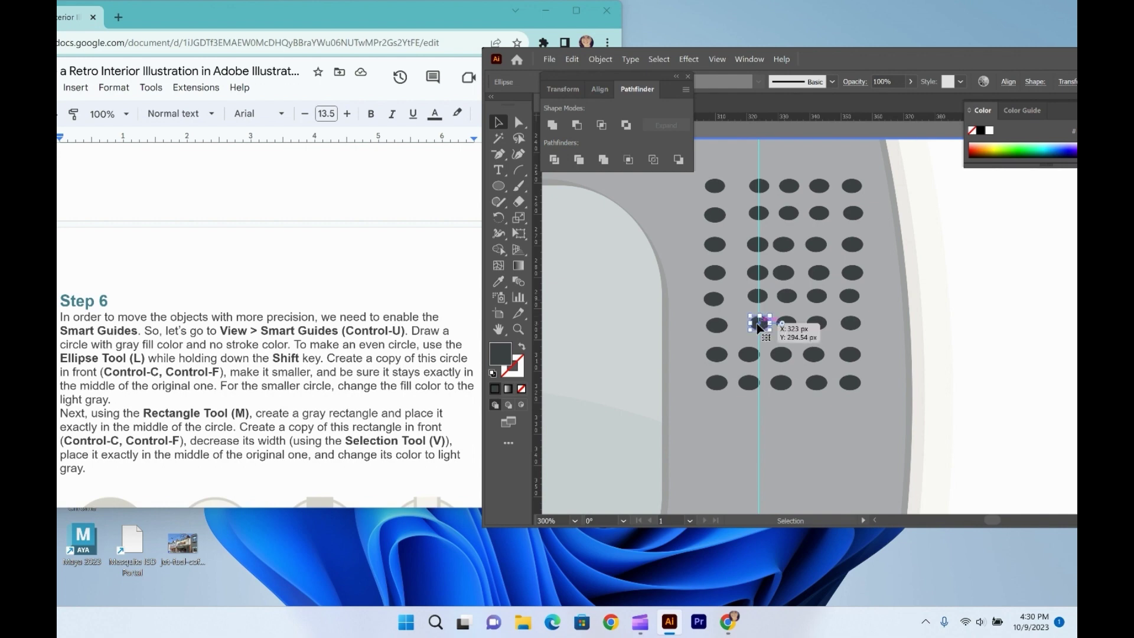
Move the second-column circles of the seventh and eighth rows right onto the guide, and deselect.
left_click(750, 355)
key("Right")
key("Right")
key("Right")
key("Right")
key("Right")
key("Right")
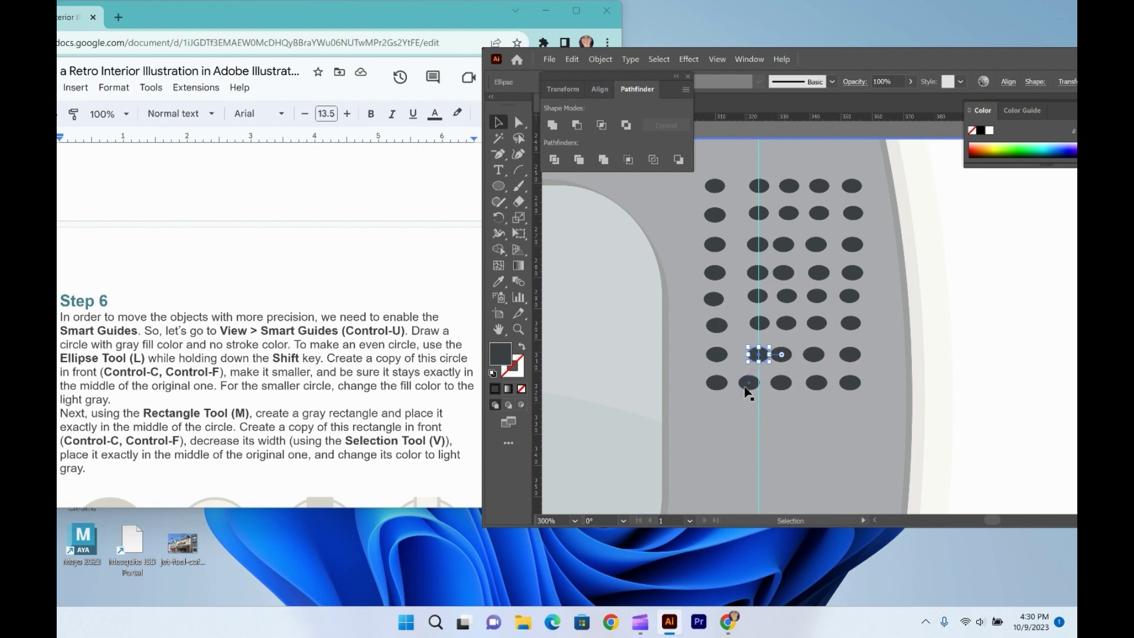
left_click(746, 386)
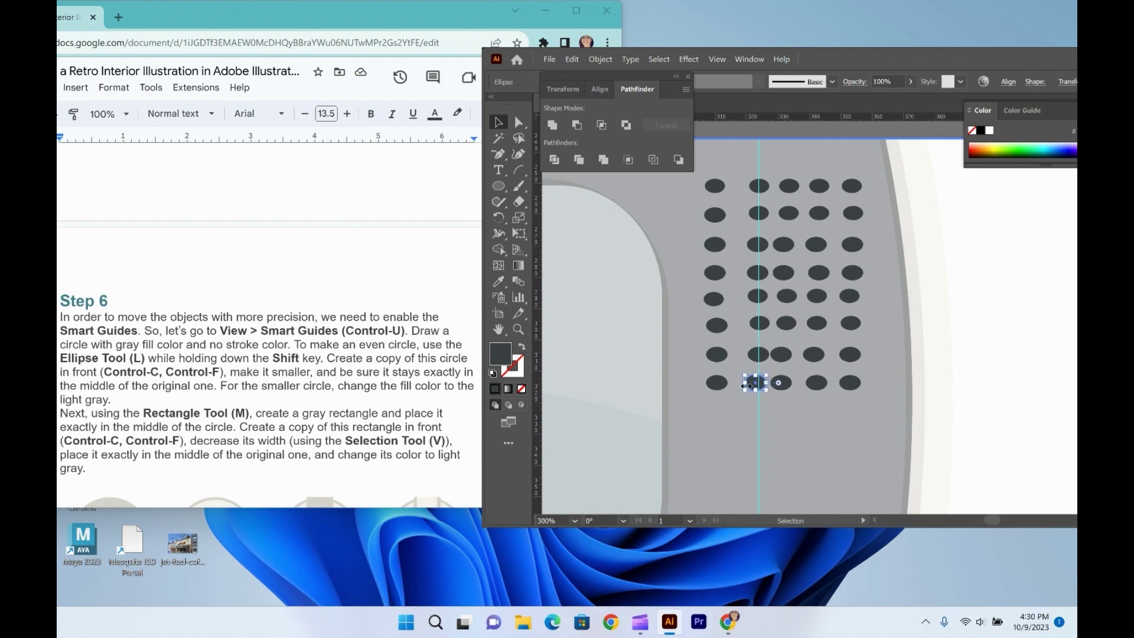
left_click_drag(745, 383, 756, 383)
left_click(750, 159)
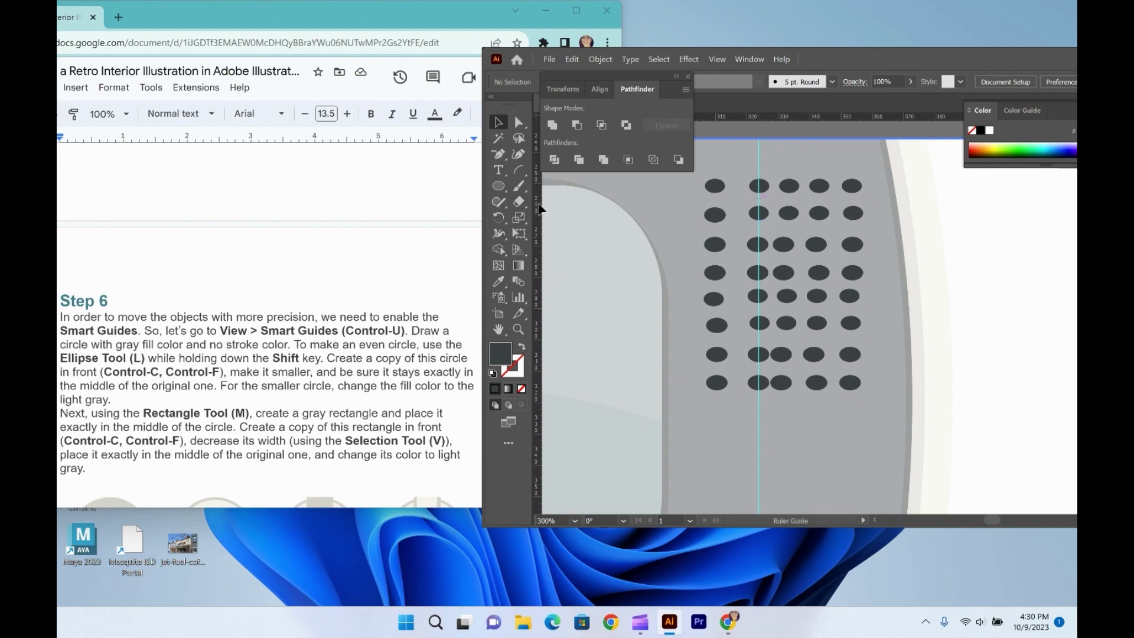
Place a vertical guide through the first column and nudge the column's middle circles horizontally to center them on it.
left_click(715, 227)
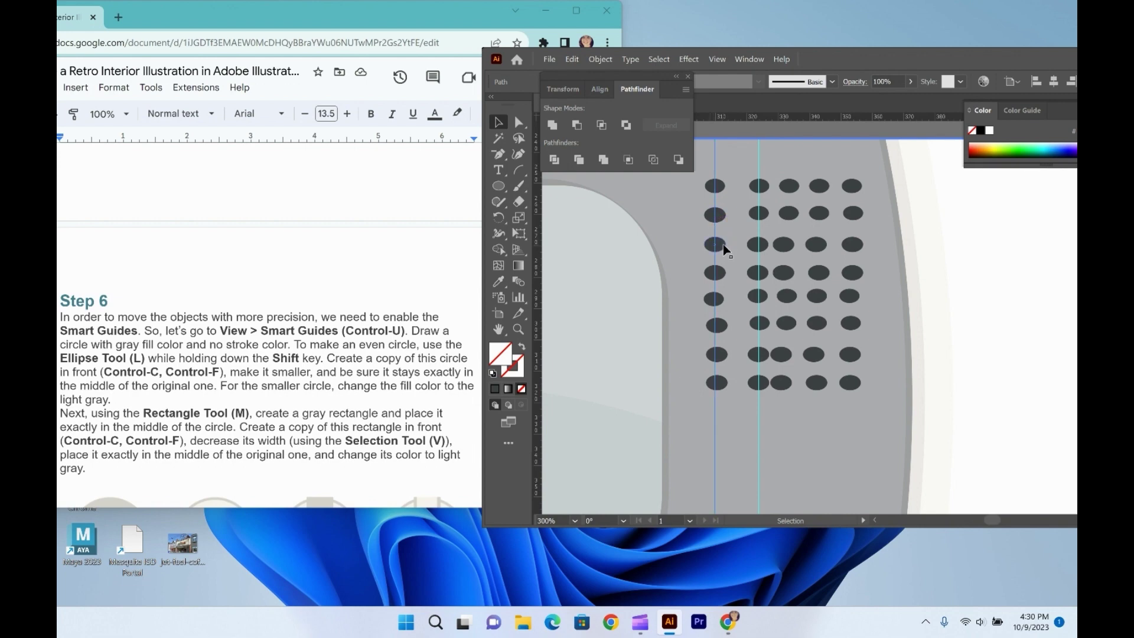
left_click(721, 275)
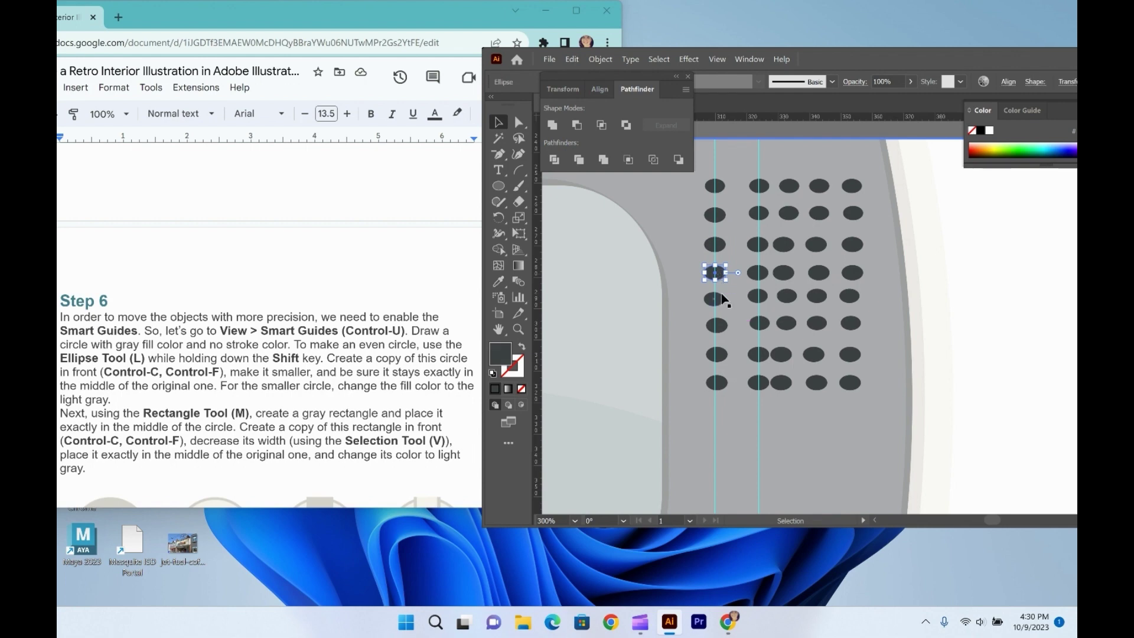
key("Right")
key("Right")
key("Left")
key("Left")
key("Left")
key("Left")
key("Right")
key("Right")
Nudge the first-column circles of the sixth and seventh rows left toward the guide.
left_click(717, 325)
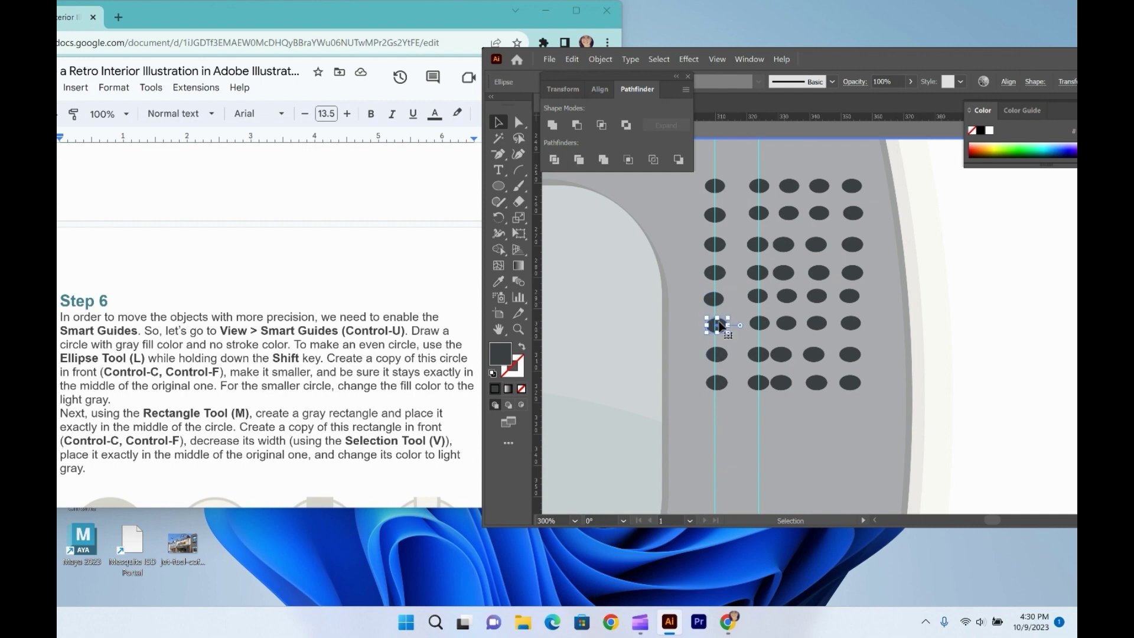
key("Left")
key("Left")
left_click(717, 354)
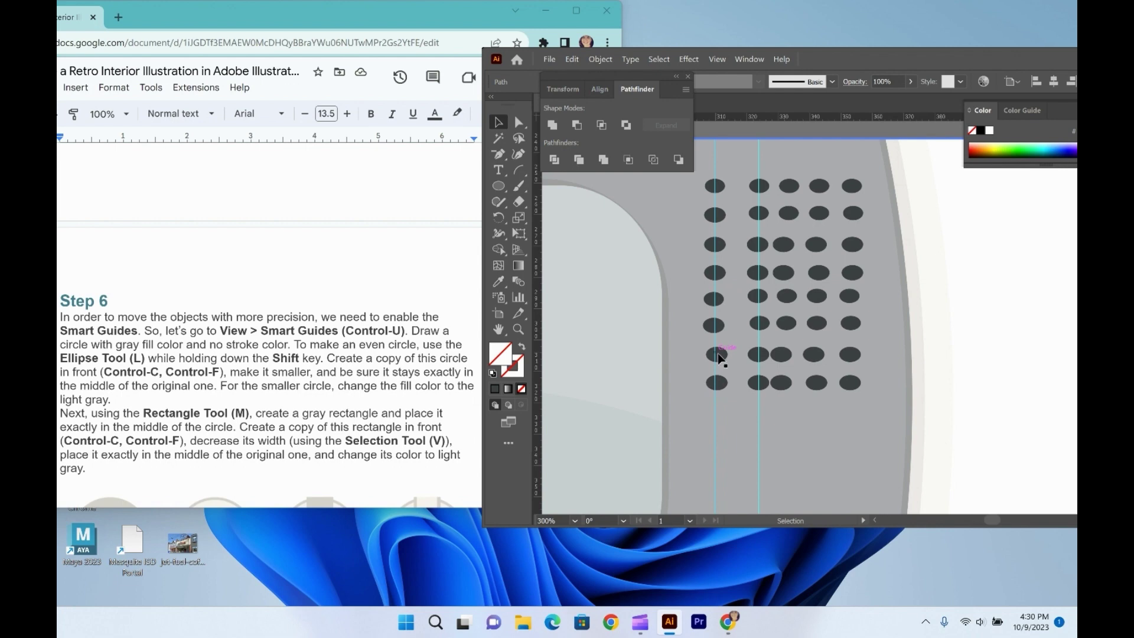
left_click(717, 354)
key("Left")
key("Left")
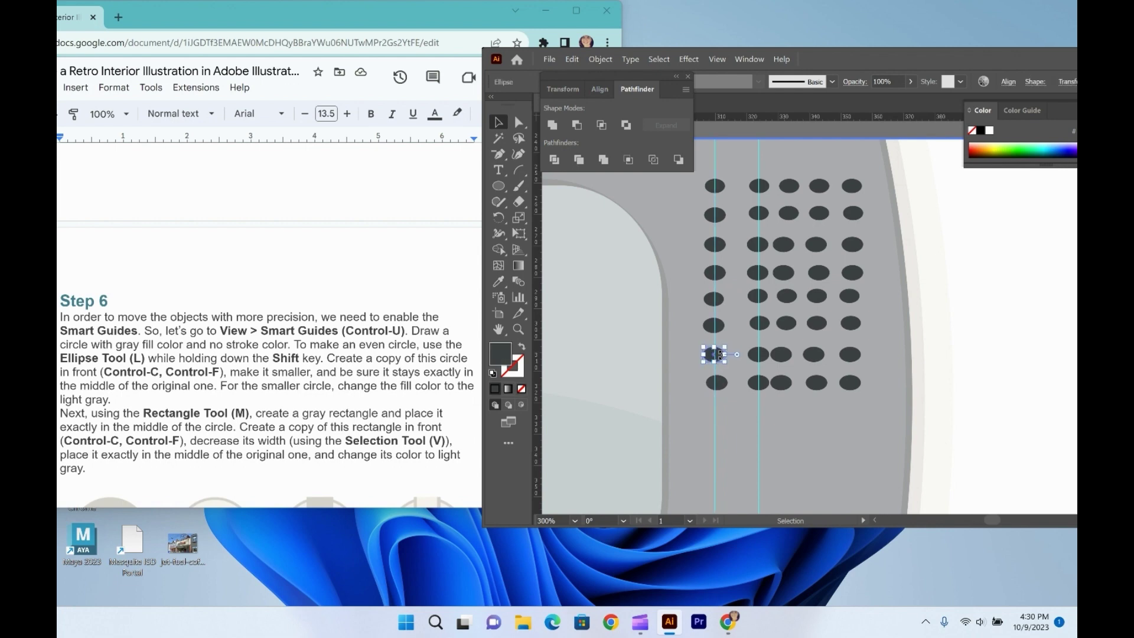
Adjust the horizontal position of the first column's bottom circle to line it up with the guide.
left_click(716, 387)
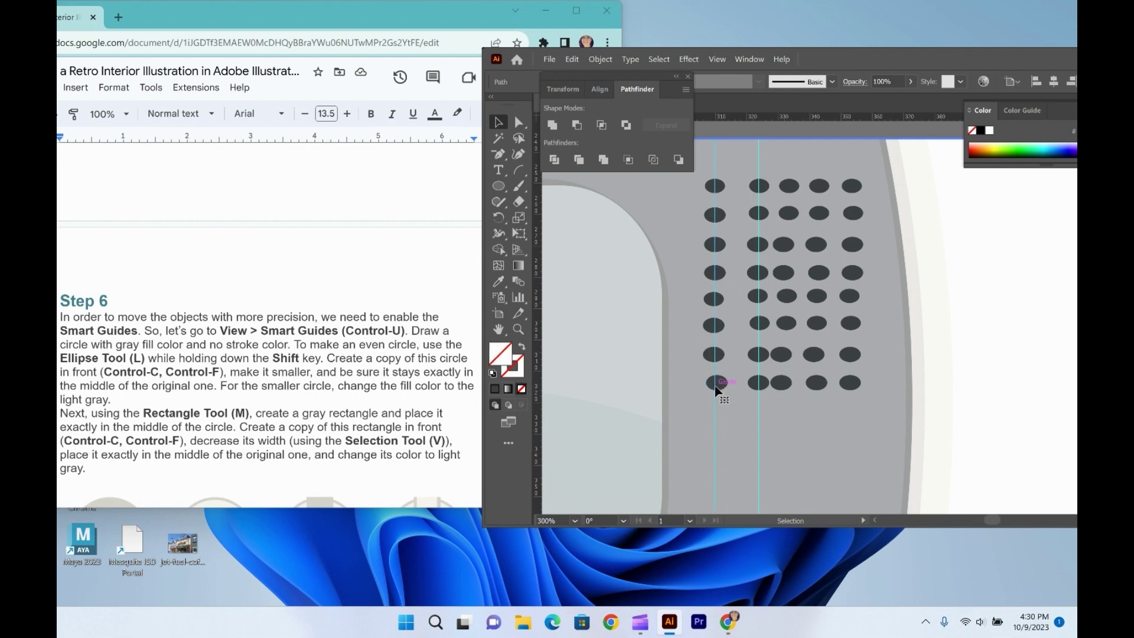
left_click(718, 382)
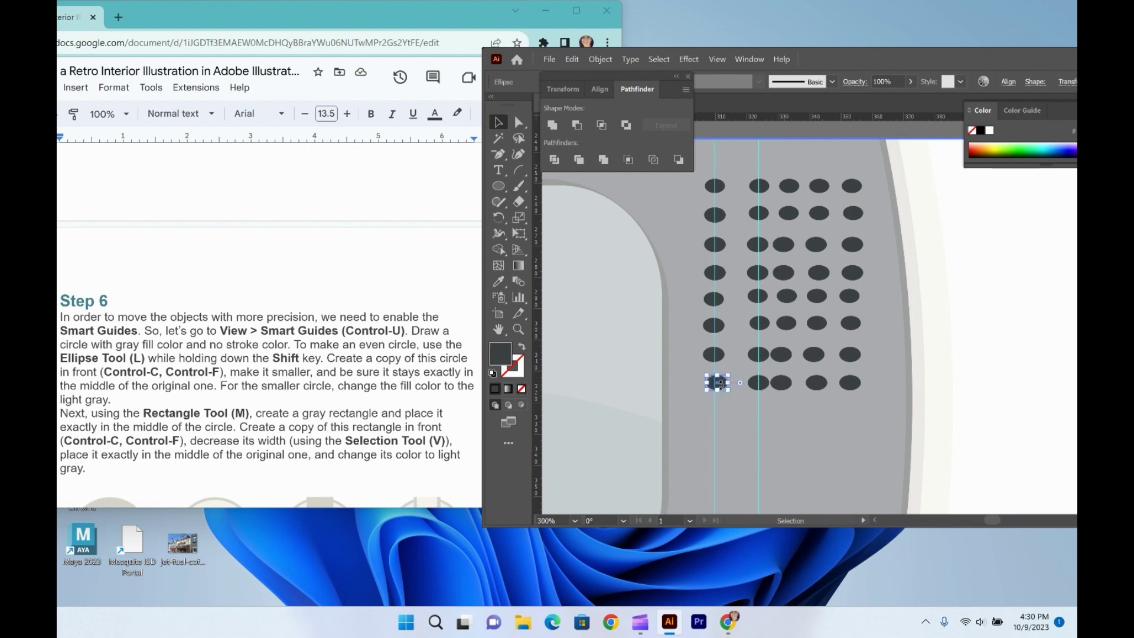
key("Left")
key("Left")
left_click(743, 426)
left_click(715, 384)
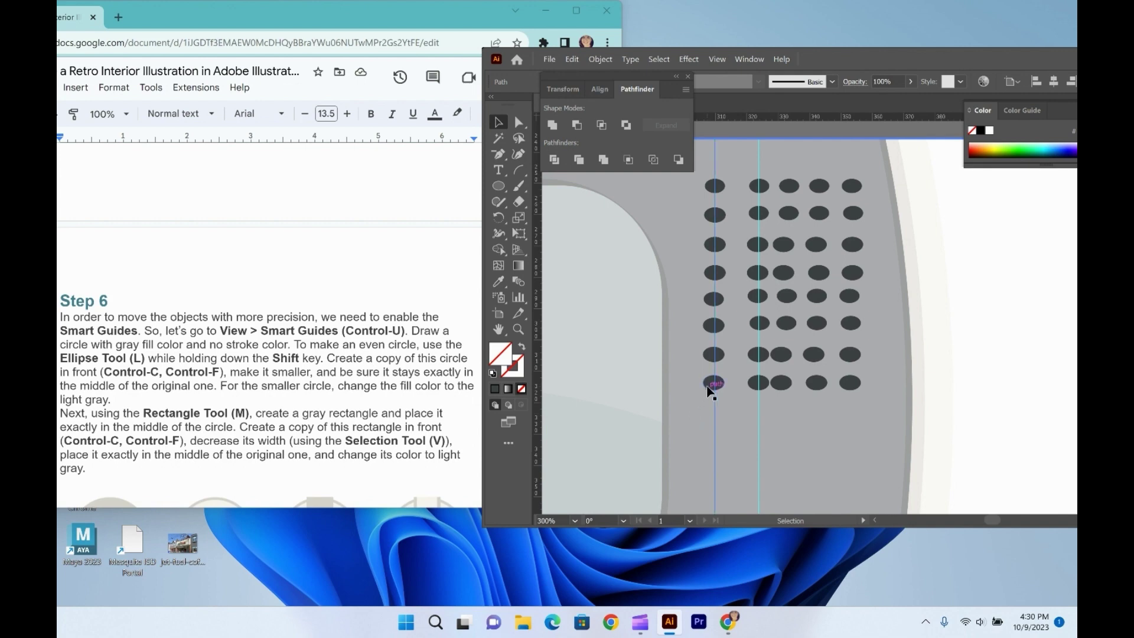
left_click(709, 385)
left_click_drag(709, 386, 713, 386)
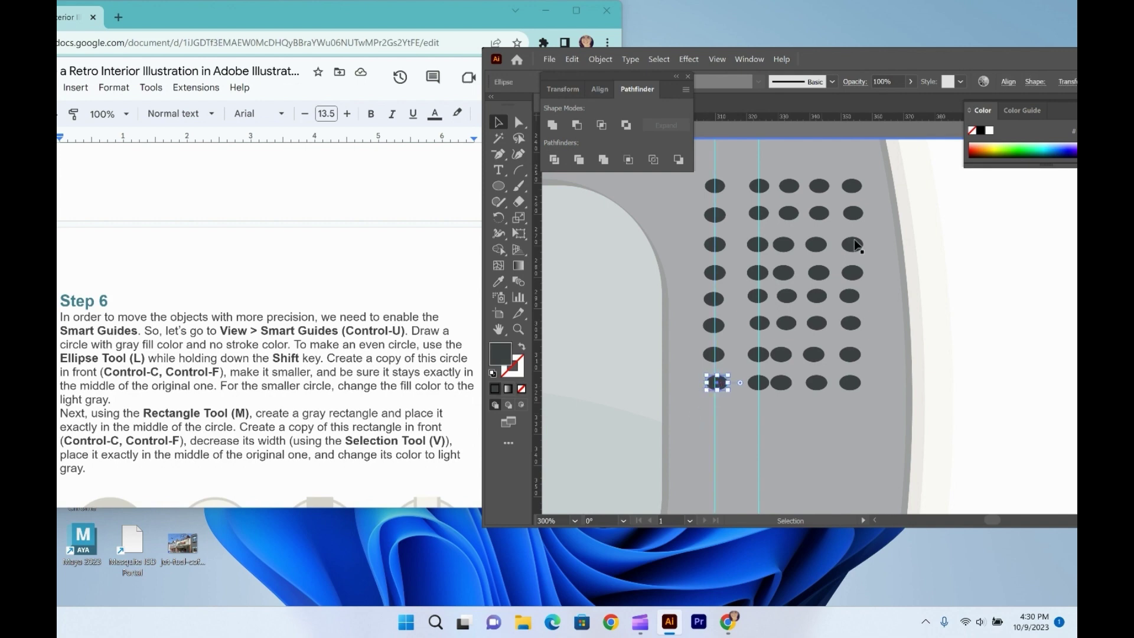
Select all eight circles in the second column and nudge them left, closer to the first column.
left_click(759, 186)
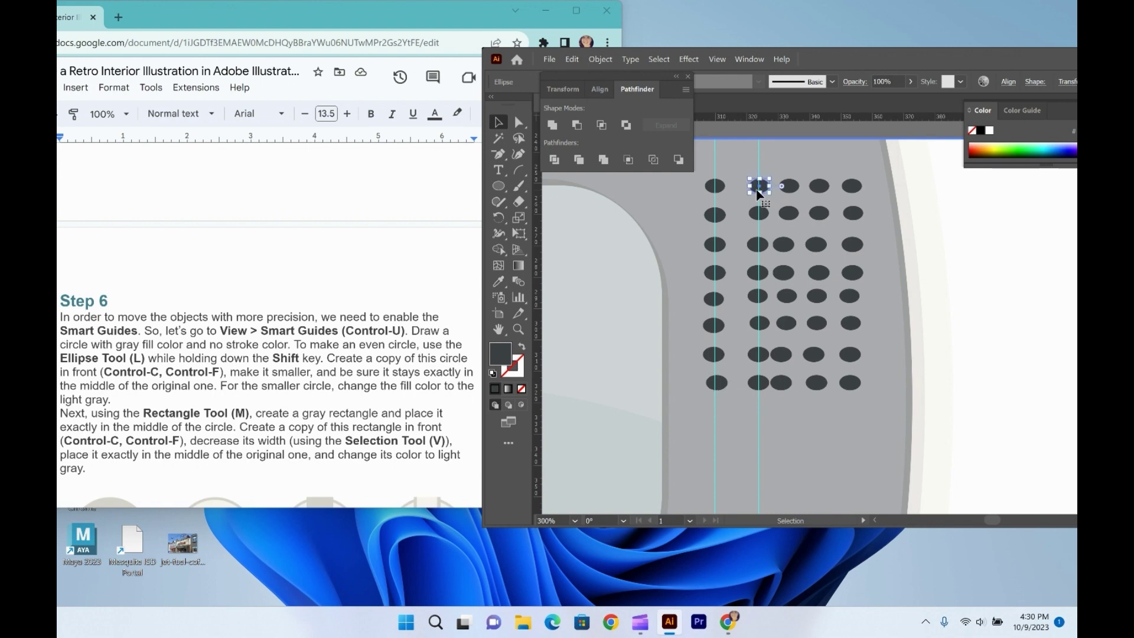
left_click(757, 214, "shift")
left_click(758, 244, "shift")
left_click(758, 272, "shift")
left_click(757, 297, "shift")
left_click_drag(758, 302, 760, 301)
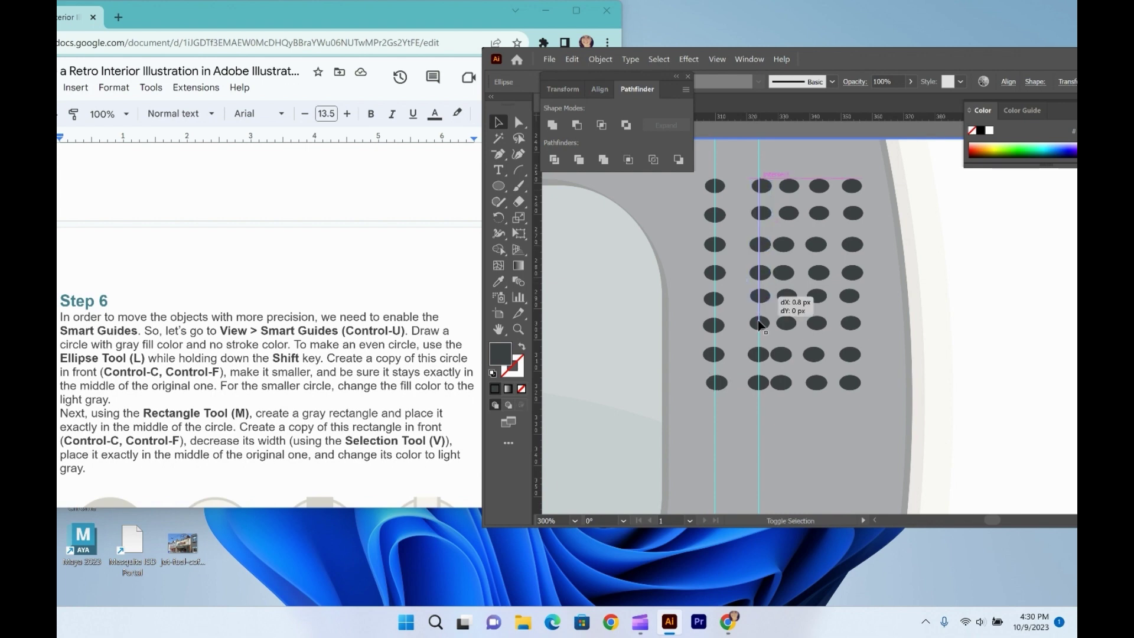
left_click(758, 323, "shift")
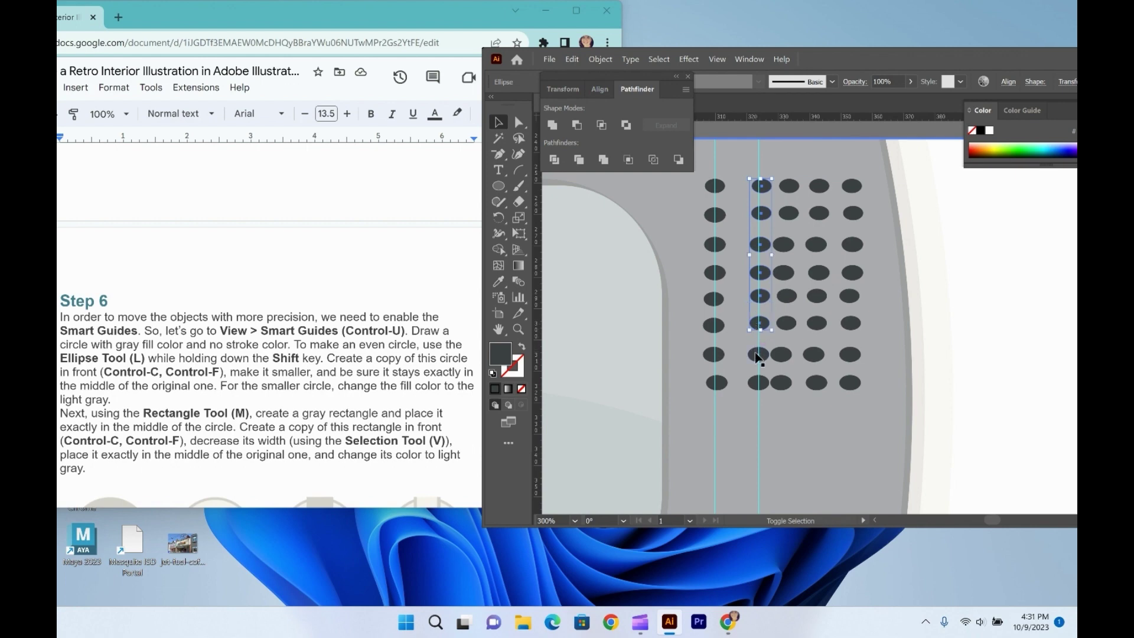
left_click(758, 355, "shift")
left_click(759, 382, "shift")
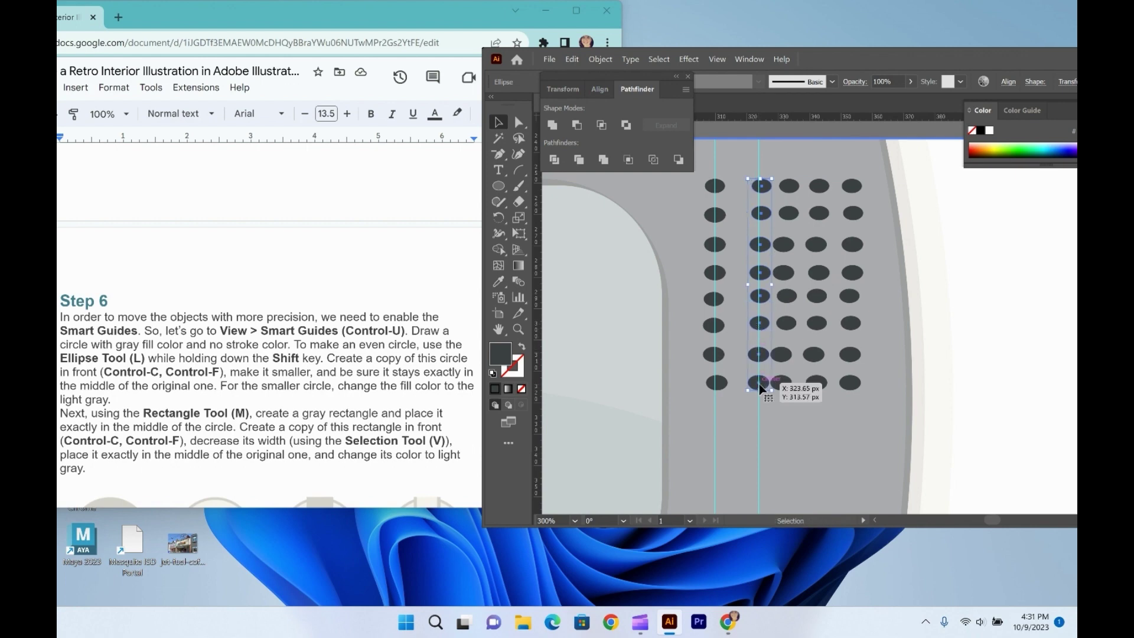
key("Left")
key("Left")
key("Left")
key("Left")
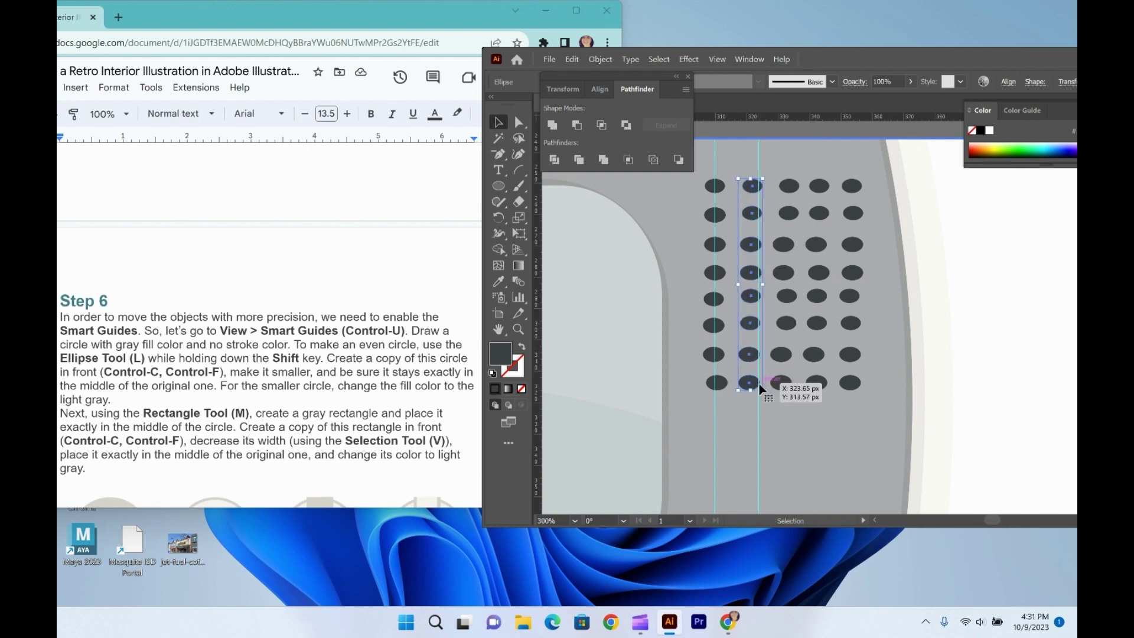
key("Left")
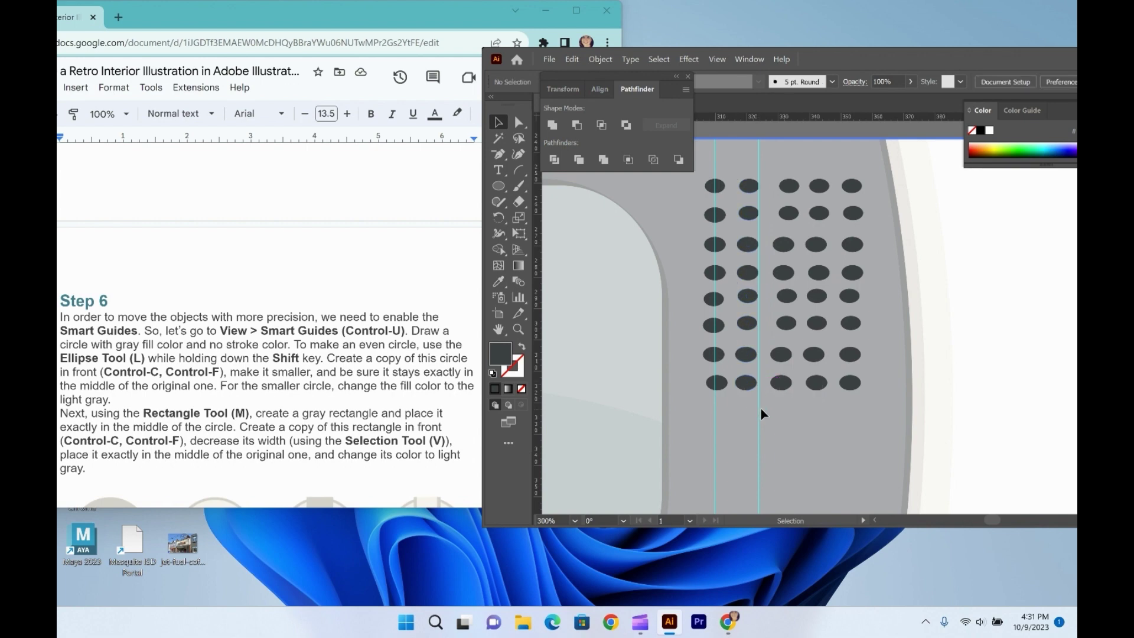
Exit isolation mode and move the second vertical guide left onto the center of the second column.
left_click(753, 412)
left_click(742, 156)
left_click_drag(743, 157, 750, 153)
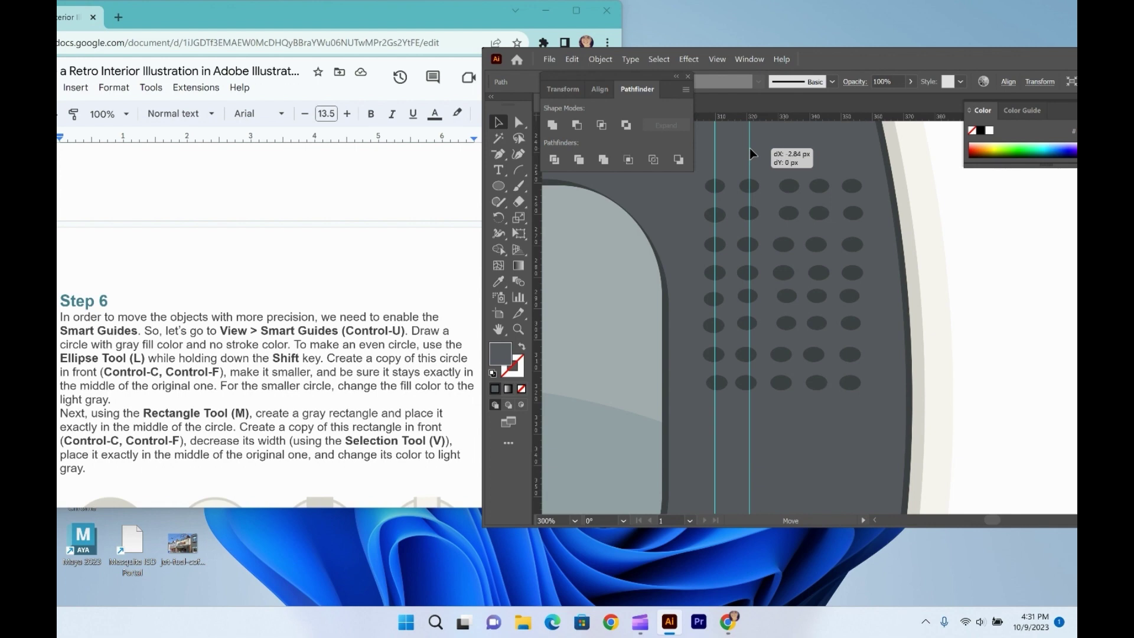
left_click_drag(752, 155, 751, 154)
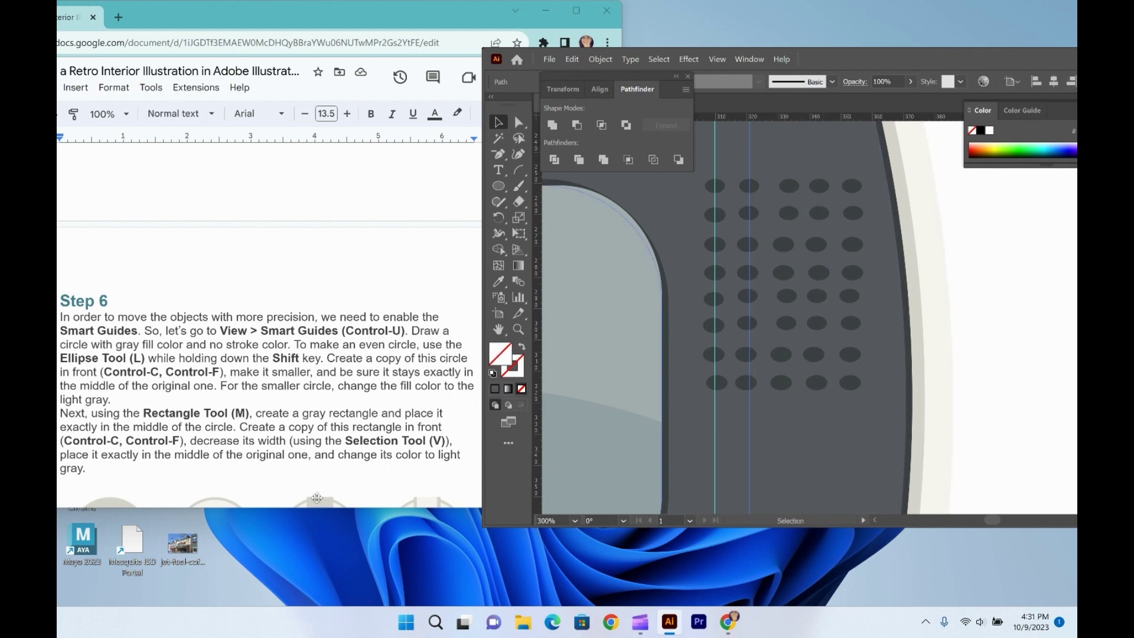
Read the Step 6 instructions in the Google Docs tutorial, including the circle diagrams and their RGB values.
scroll(296, 376, "down", 3)
scroll(295, 375, "up", 1)
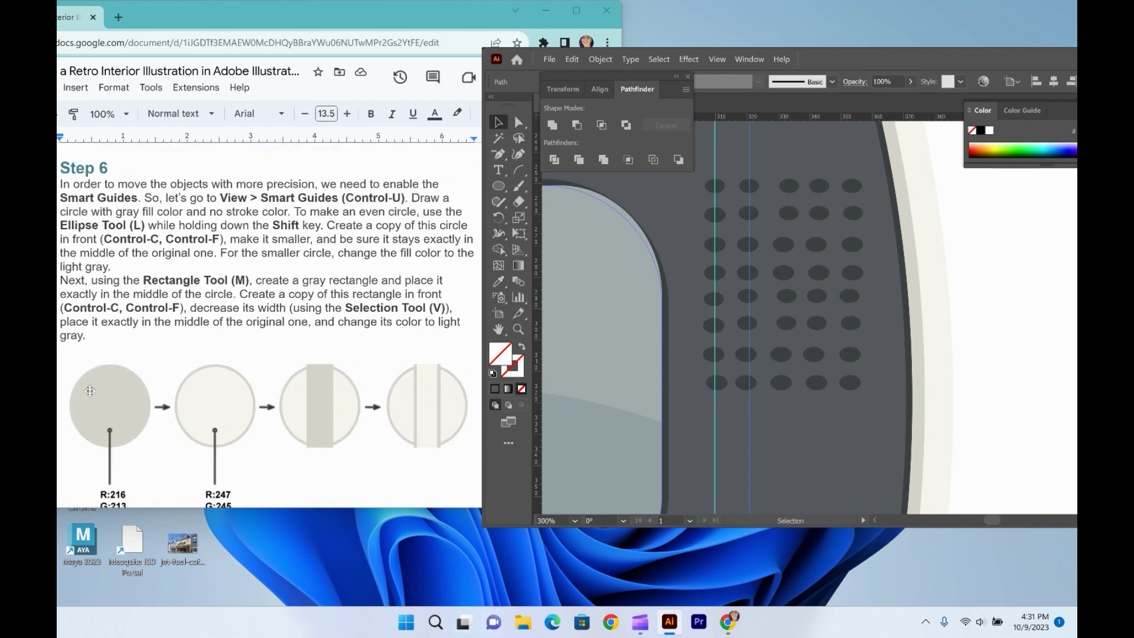
left_click(72, 343)
scroll(71, 344, "down", 1)
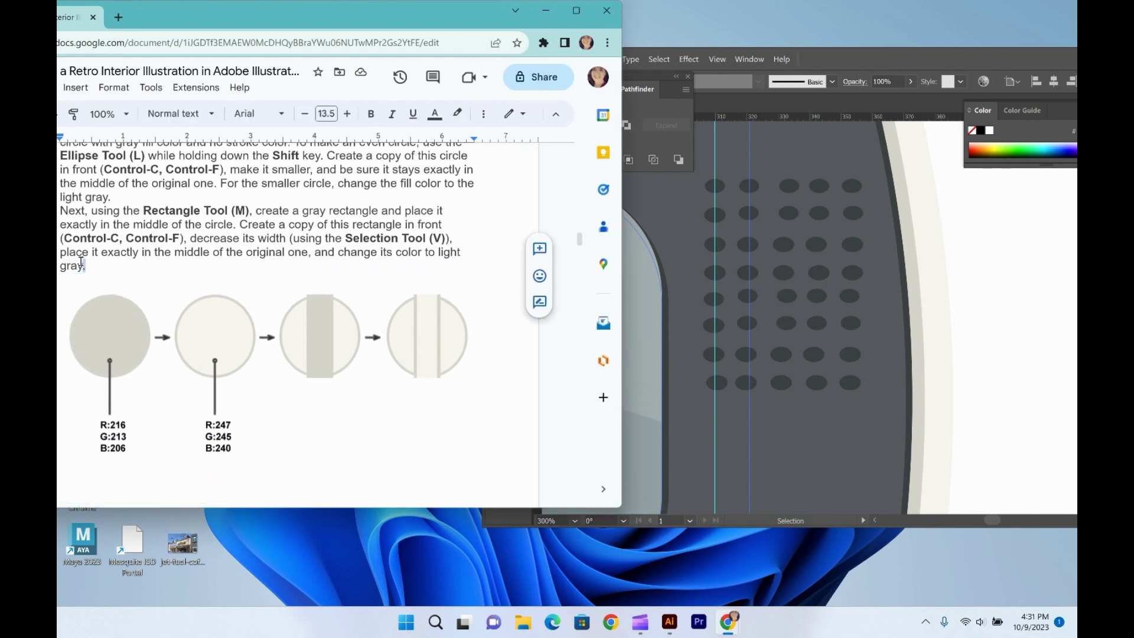
left_click_drag(81, 261, 58, 257)
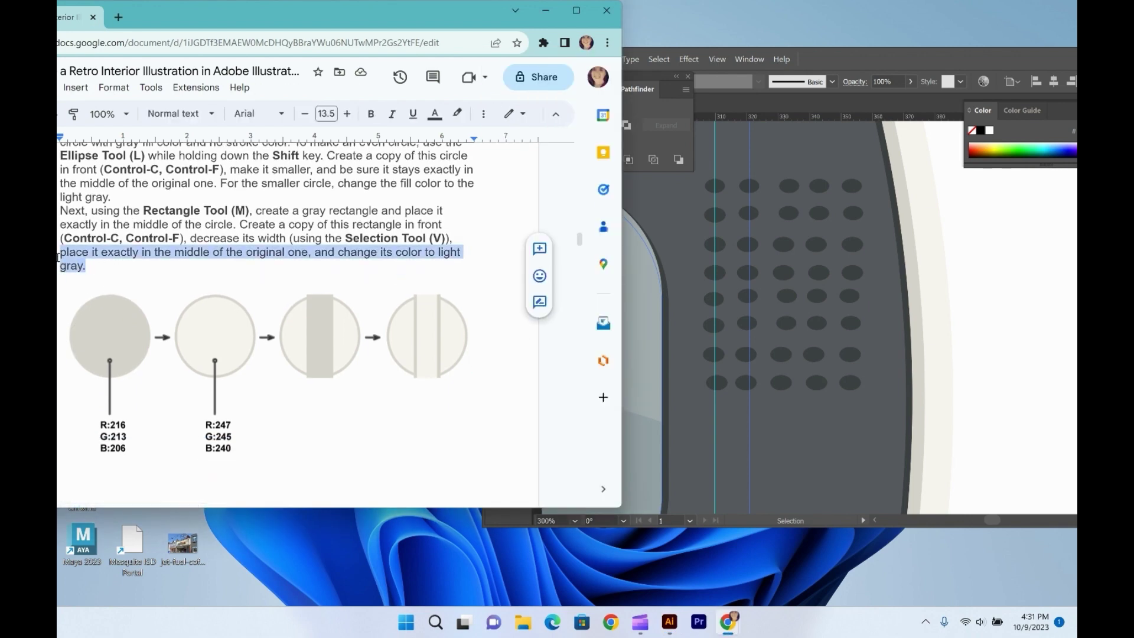
scroll(58, 257, "up", 1)
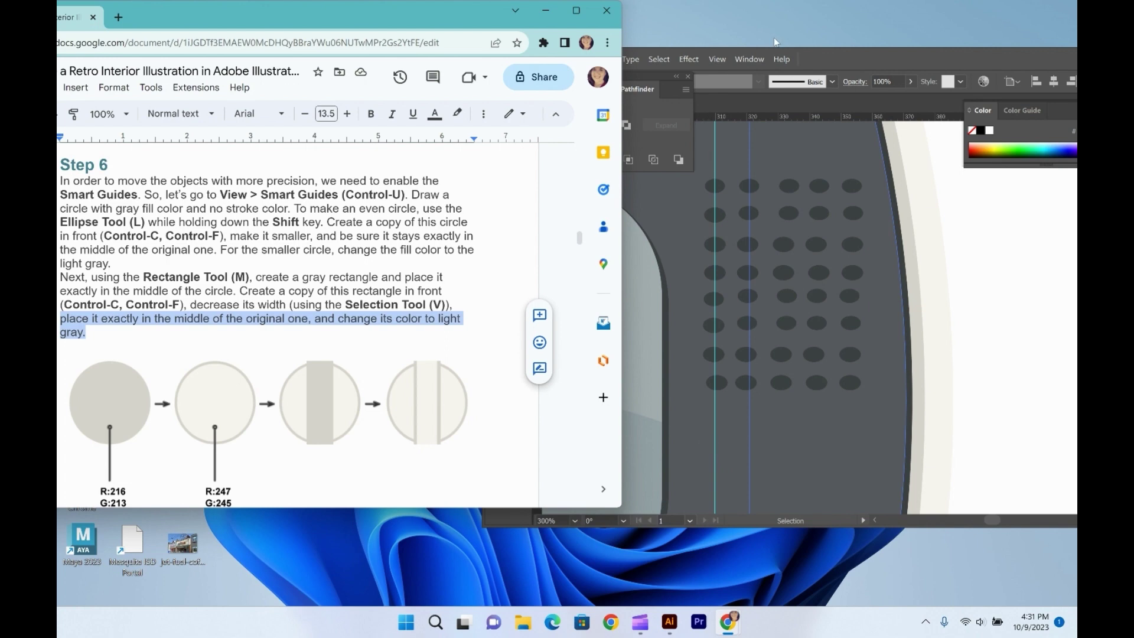
scroll(135, 395, "down", 1)
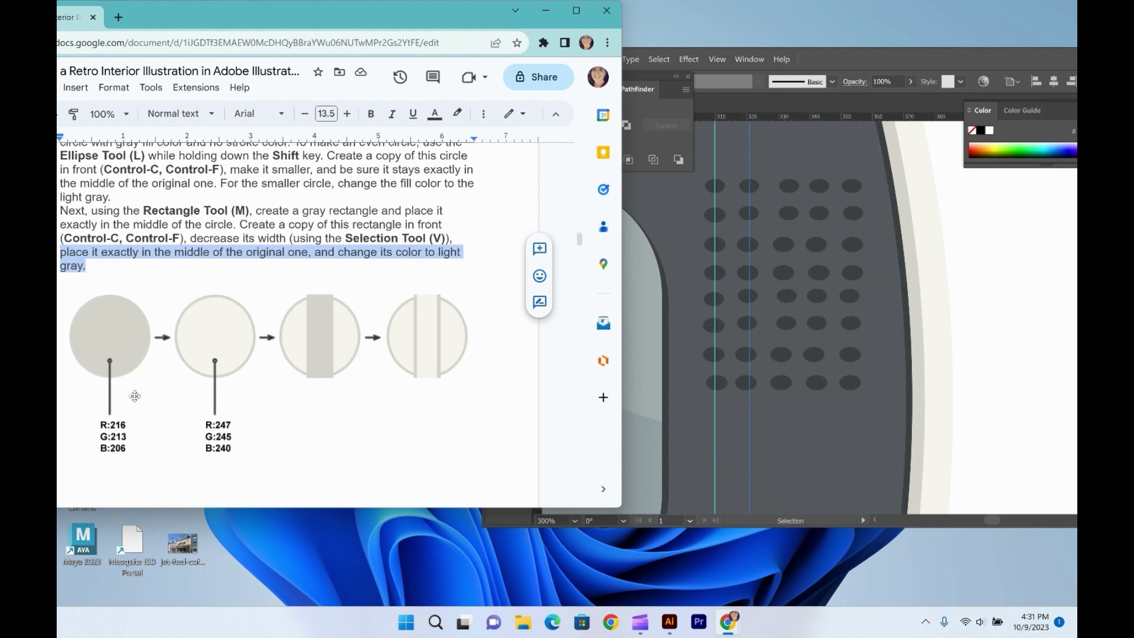
Return to Illustrator and draw a large circle overlapping the blank artboard's outer edge with the Ellipse Tool.
left_click(810, 58)
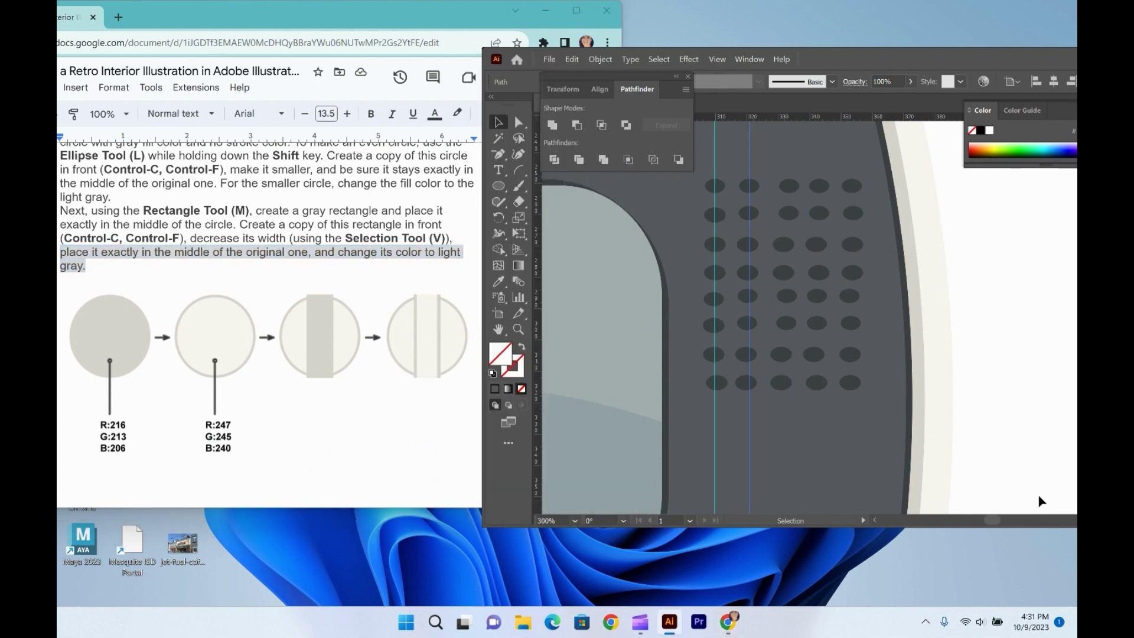
left_click(997, 519)
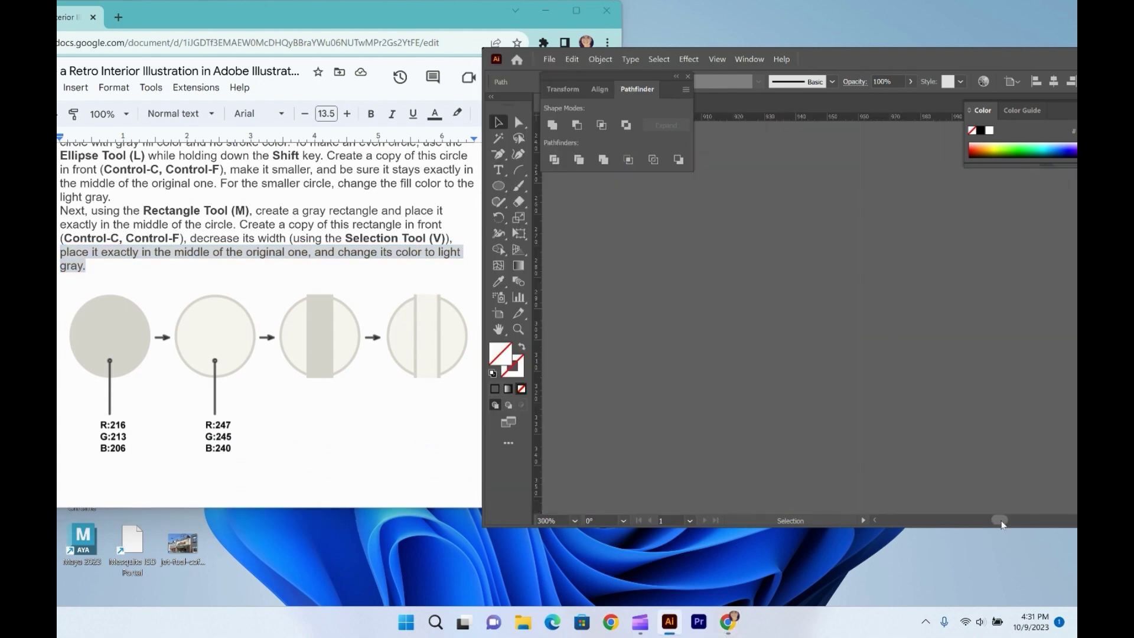
left_click(997, 518)
key("ctrl+minus")
key("ctrl+minus")
key("ctrl+minus")
key("ctrl+minus")
key("ctrl+minus")
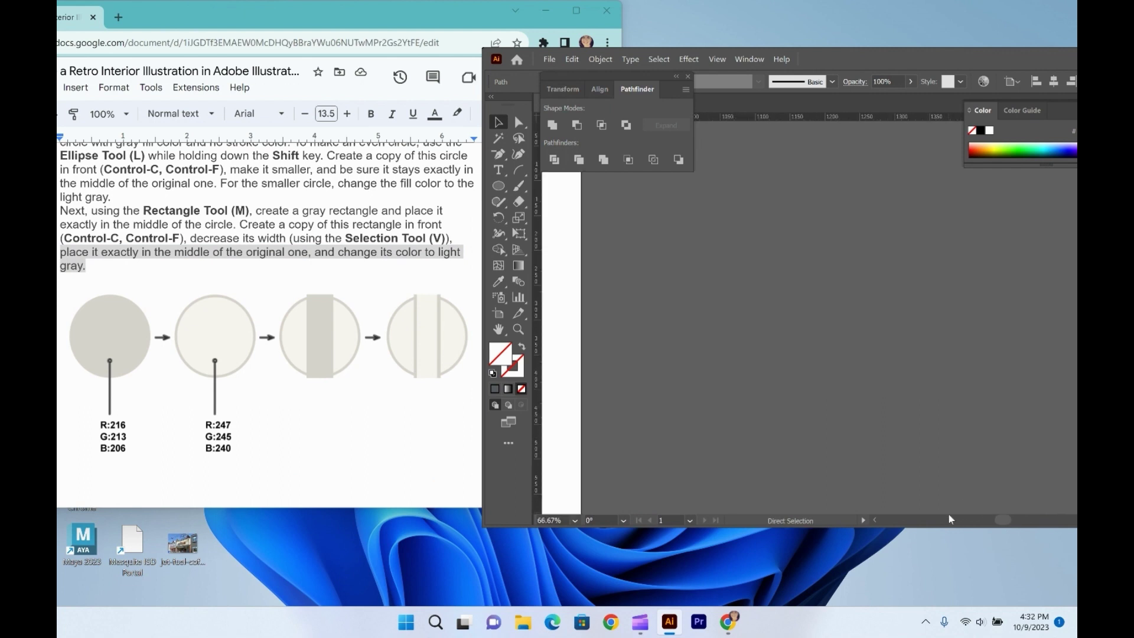
key("ctrl+minus")
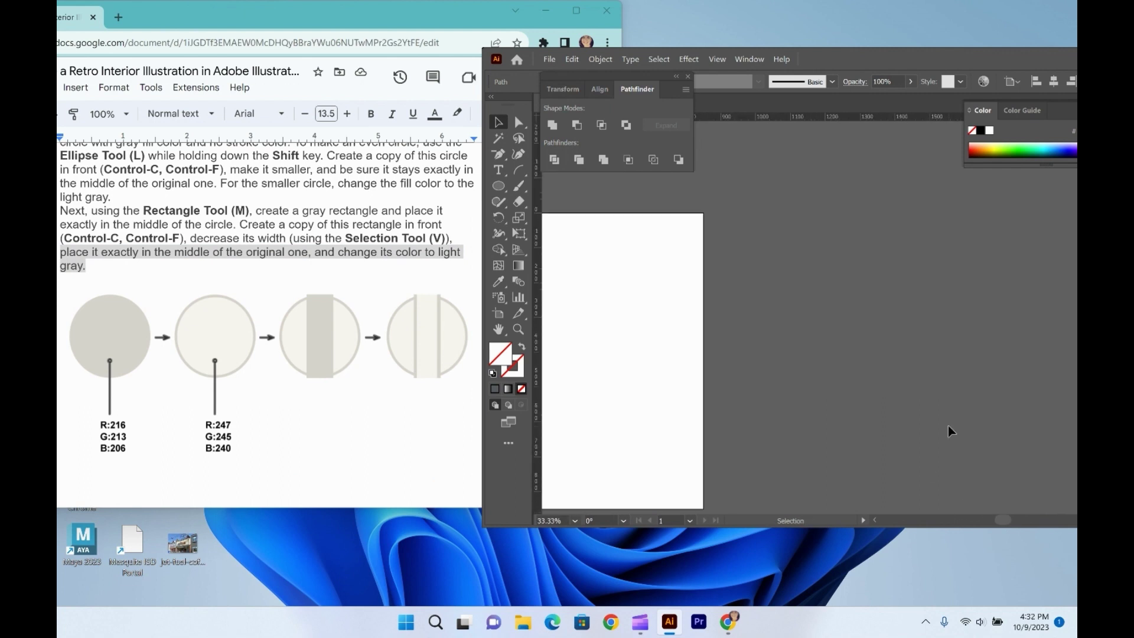
left_click(498, 186)
left_click_drag(620, 240, 747, 369)
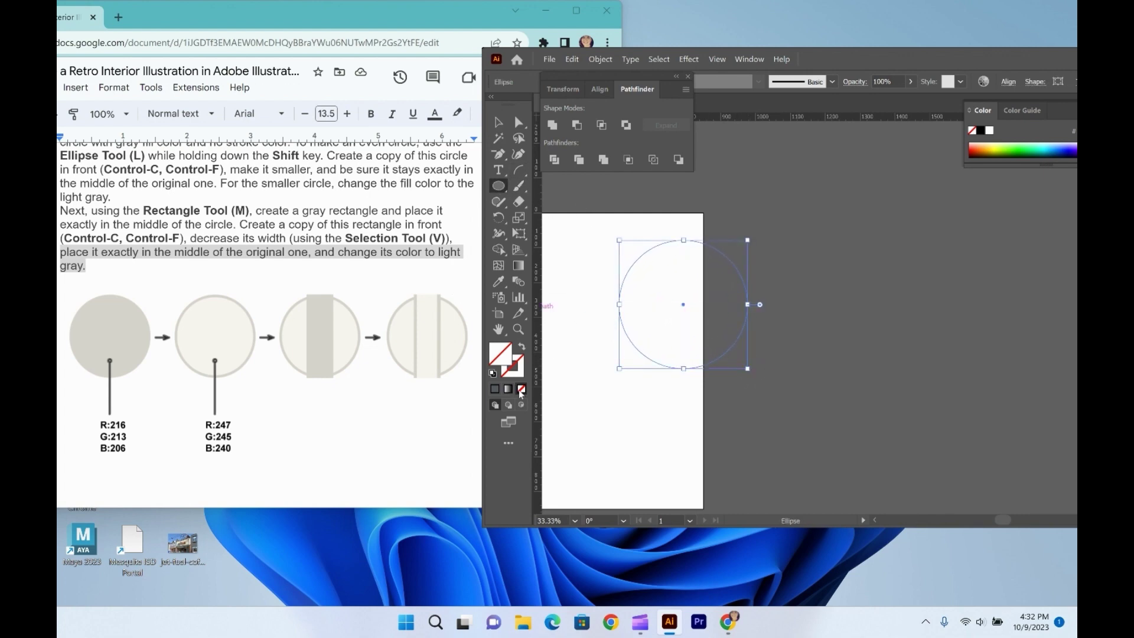
Fill the new circle with the gray color R 216, G 213, B 206.
double_click(499, 354)
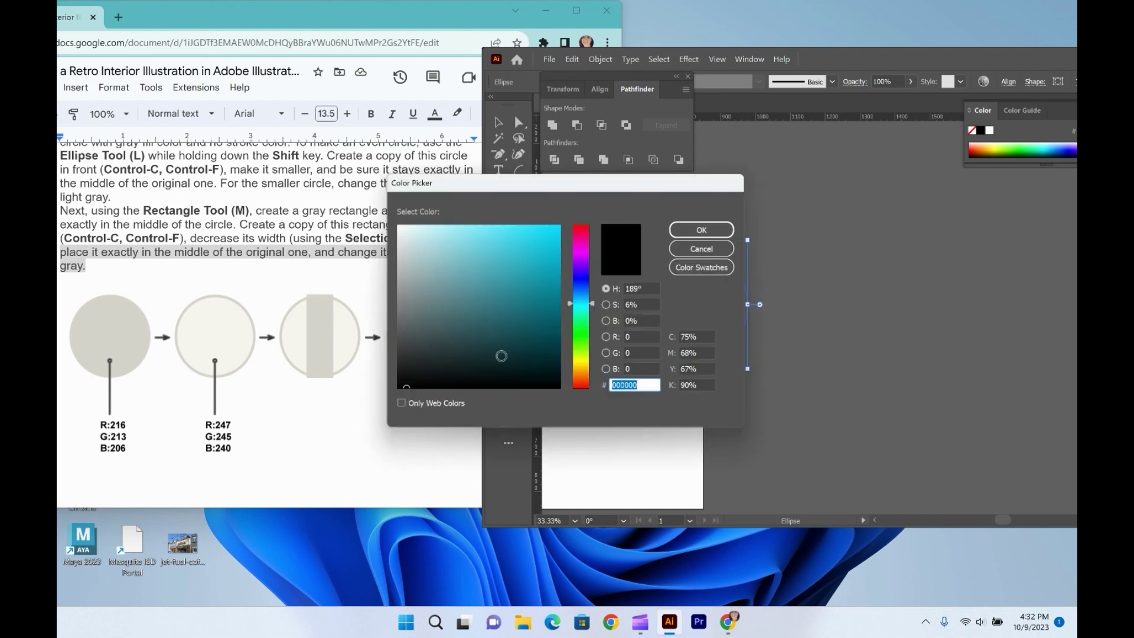
left_click(649, 339)
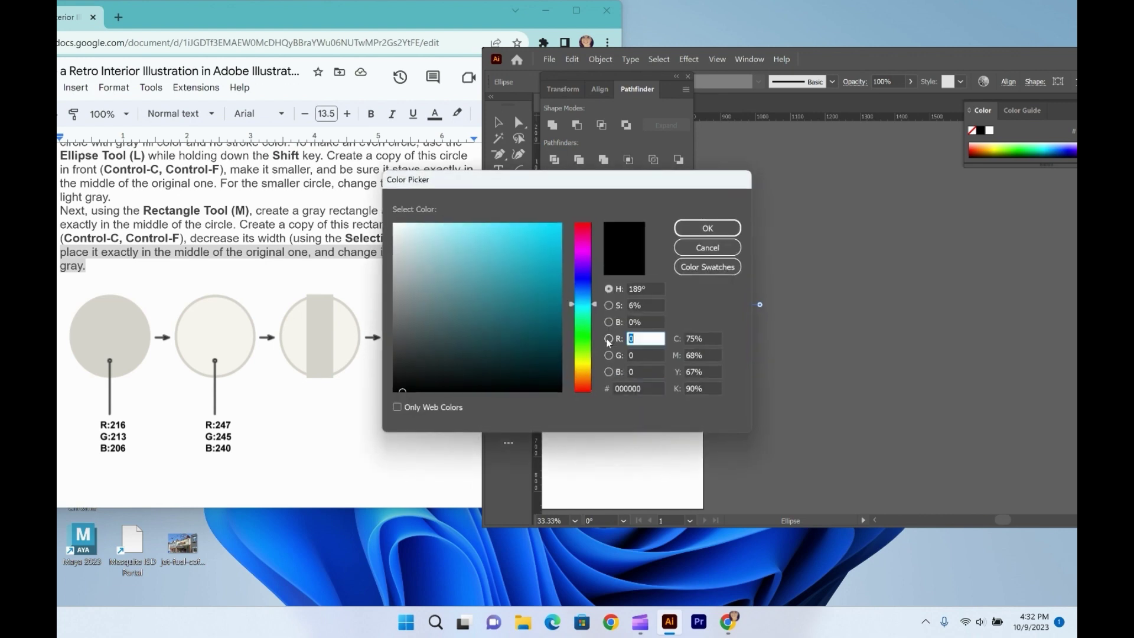
type("216")
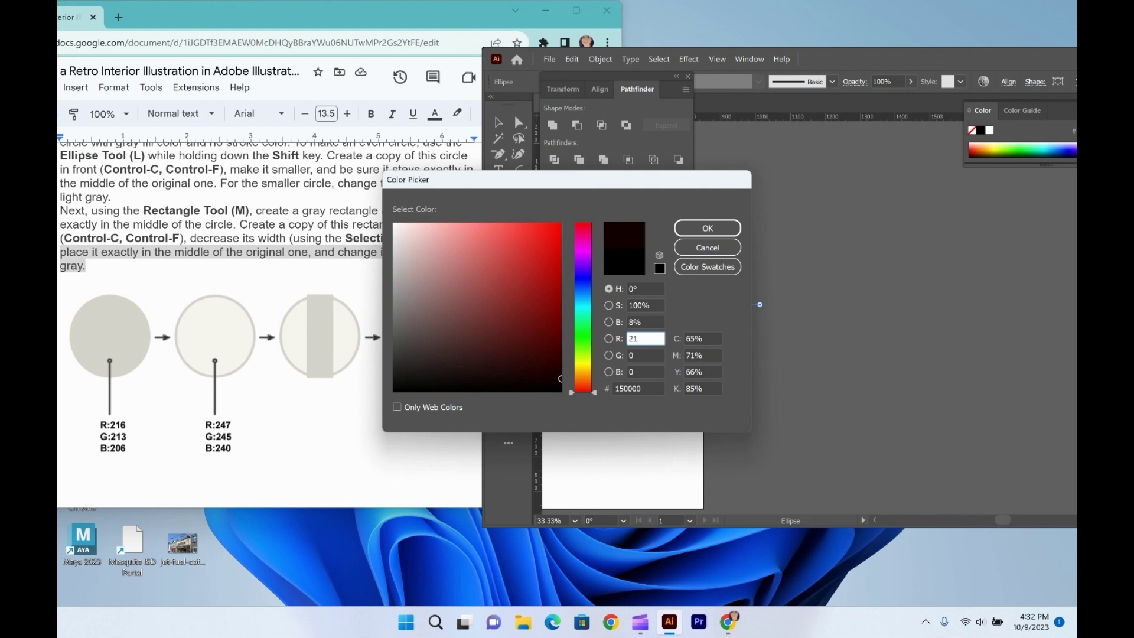
left_click(637, 354)
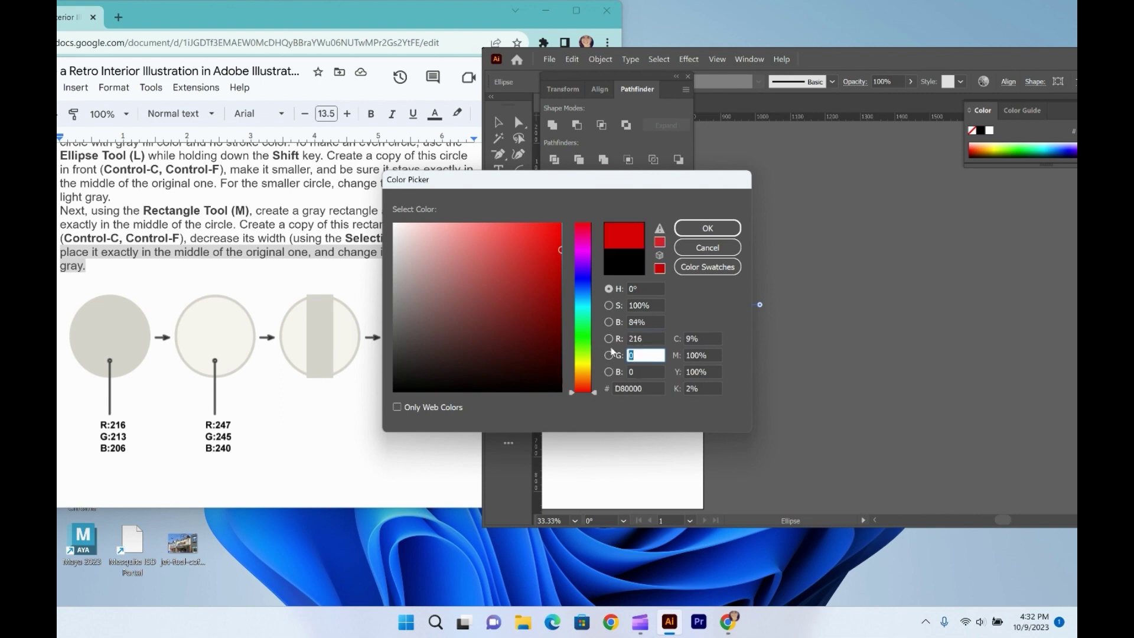
type("213")
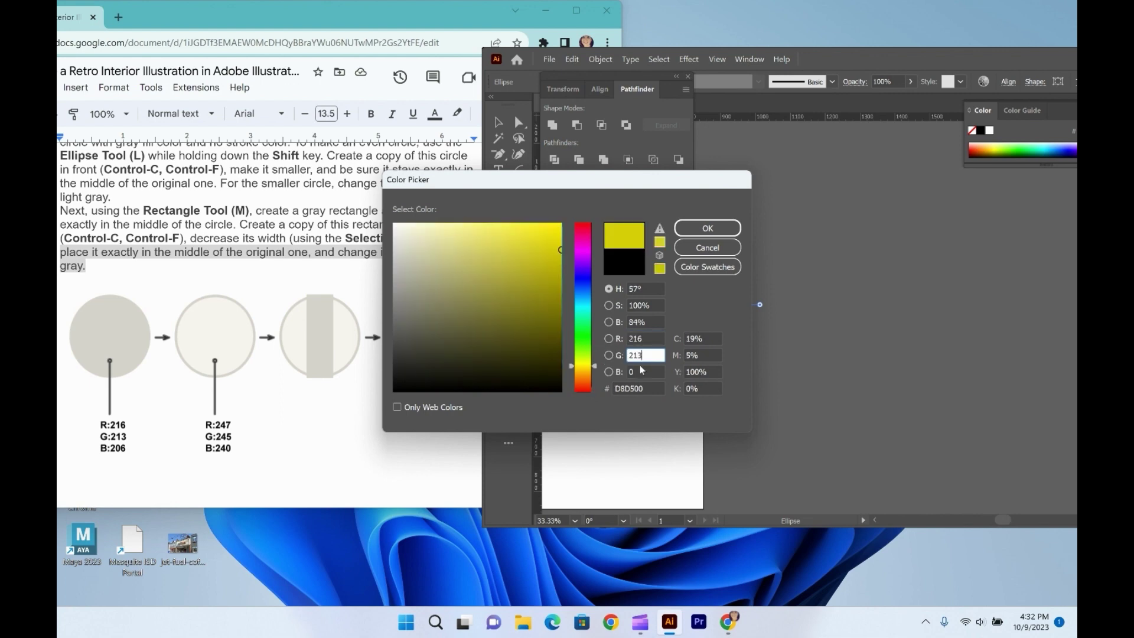
left_click(629, 369)
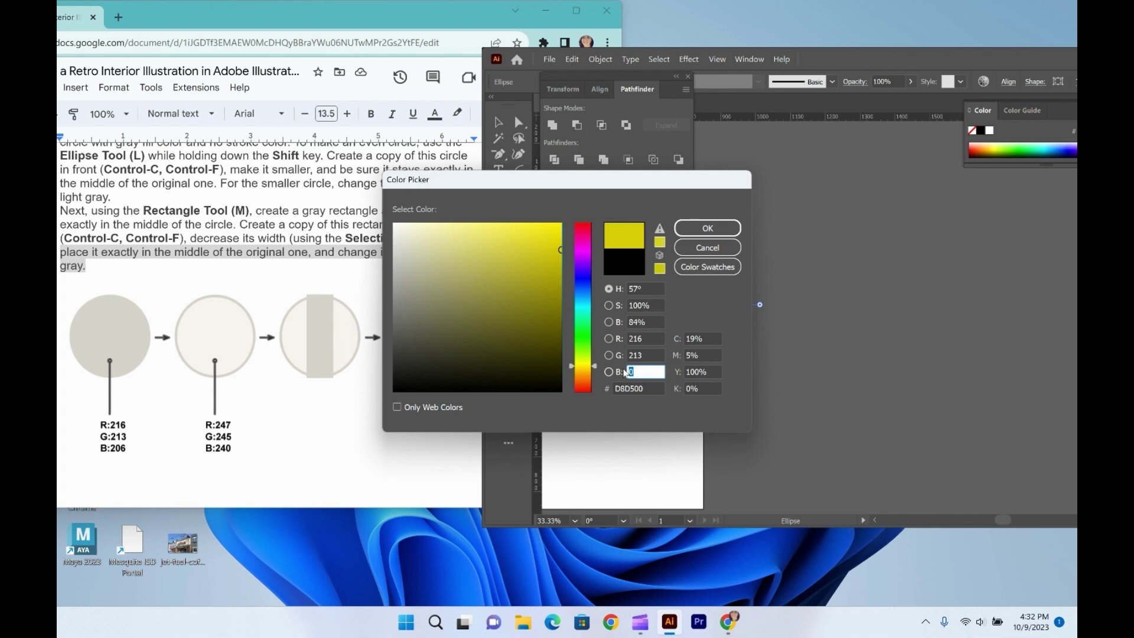
type("206")
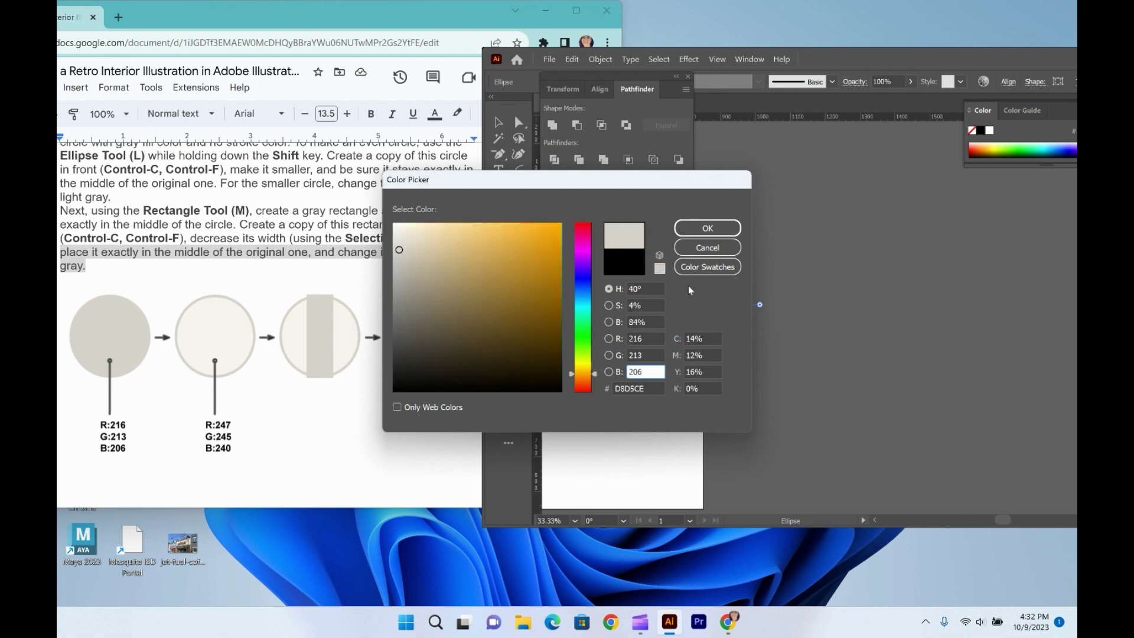
left_click(708, 229)
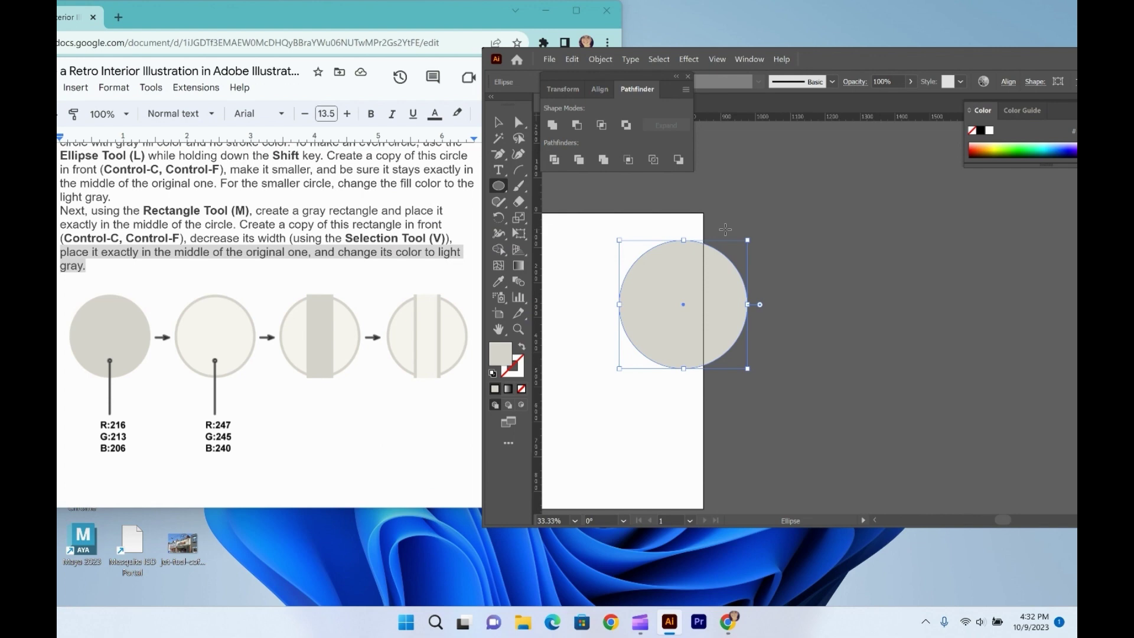
Paste a copy of the gray circle in front and apply Offset Path with a -2 px offset.
key("ctrl+c")
key("ctrl+f")
left_click(600, 59)
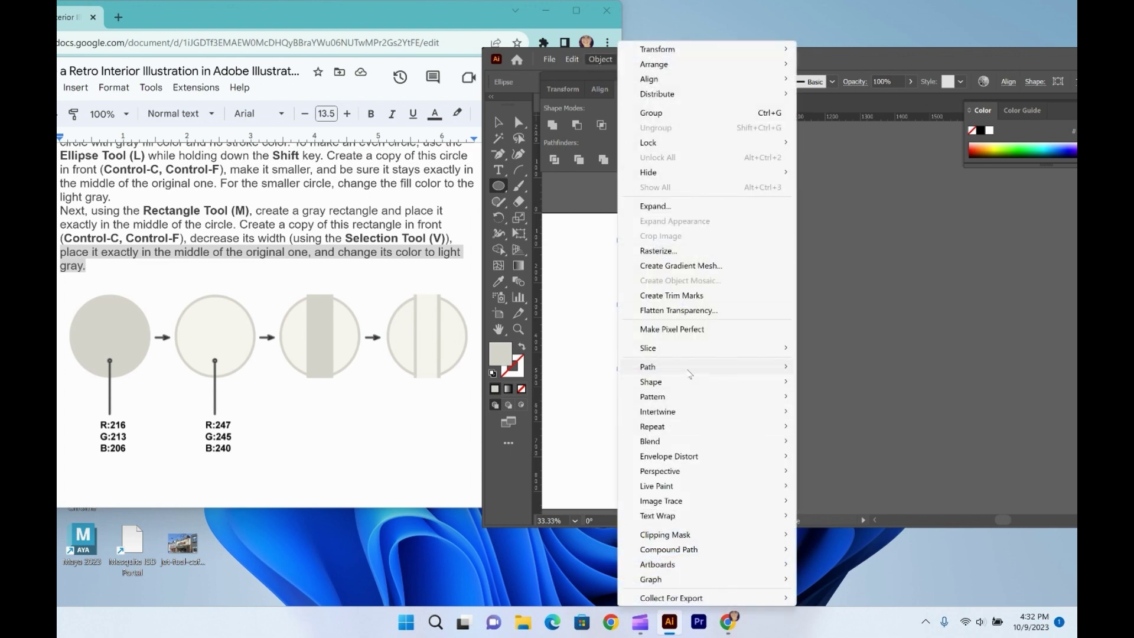
mouse_move(709, 374)
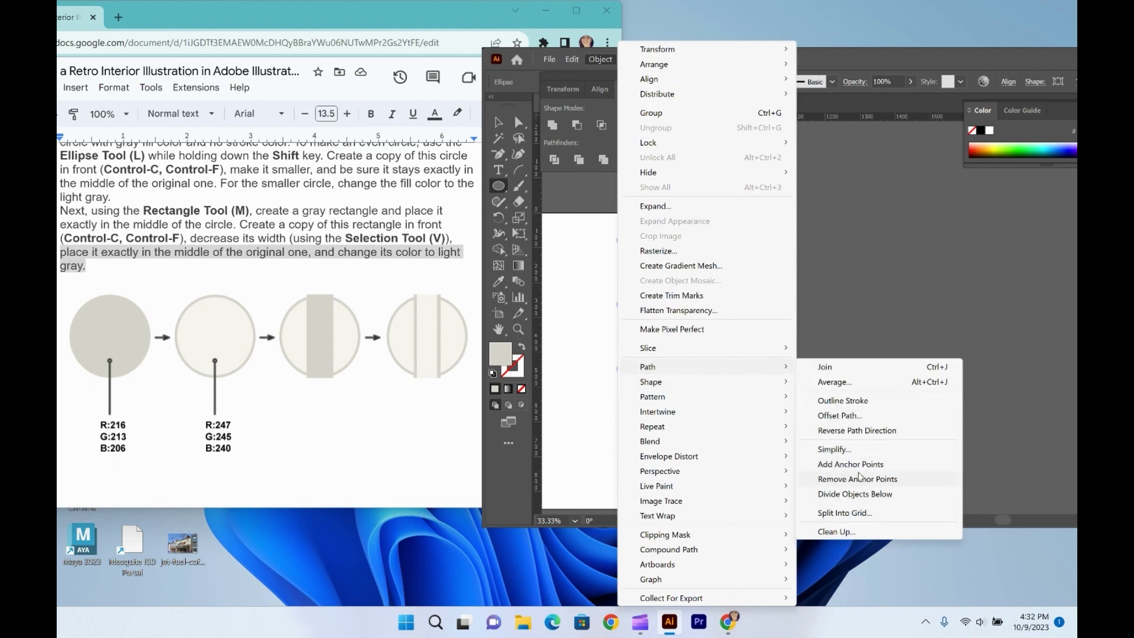
left_click(830, 418)
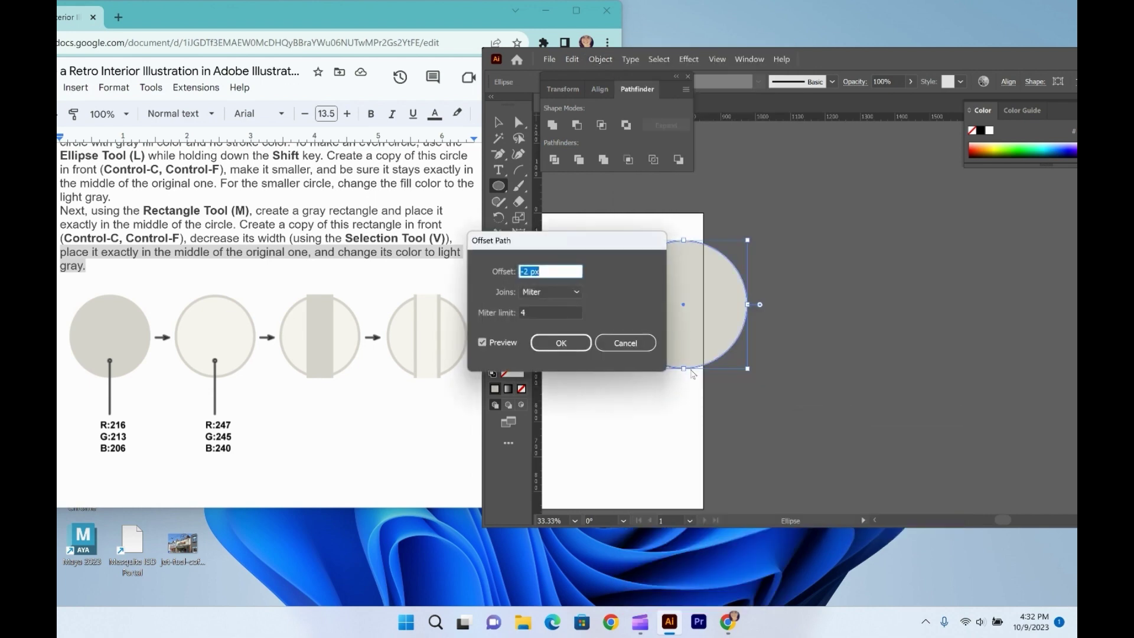
left_click(561, 344)
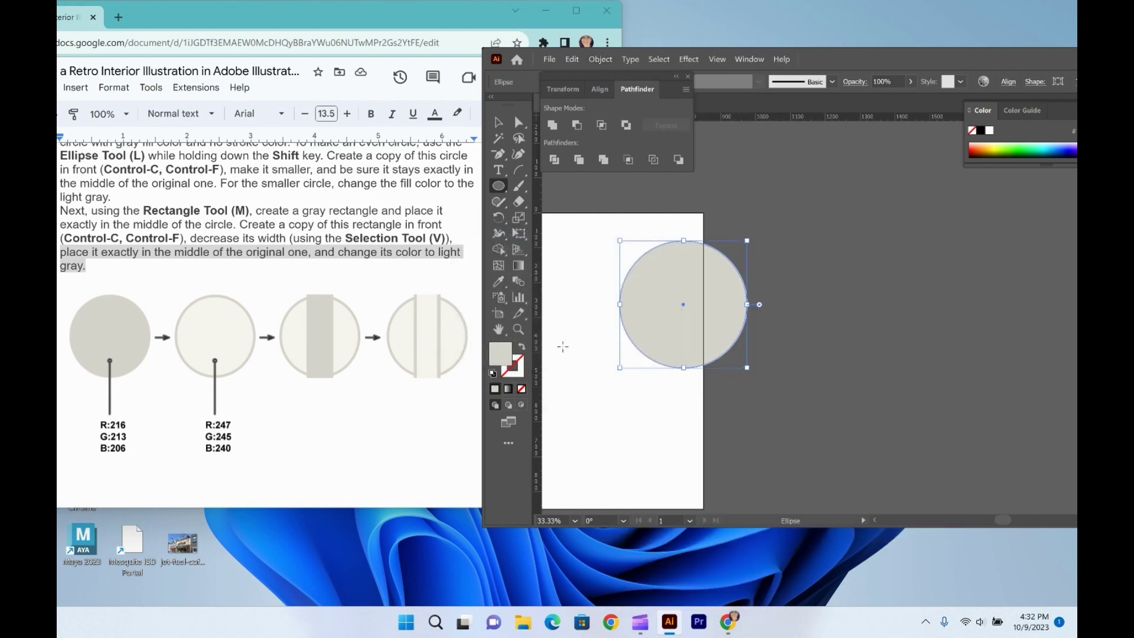
Change the fill of the circle copy in front to light gray R 247, G 245, B 240.
double_click(502, 358)
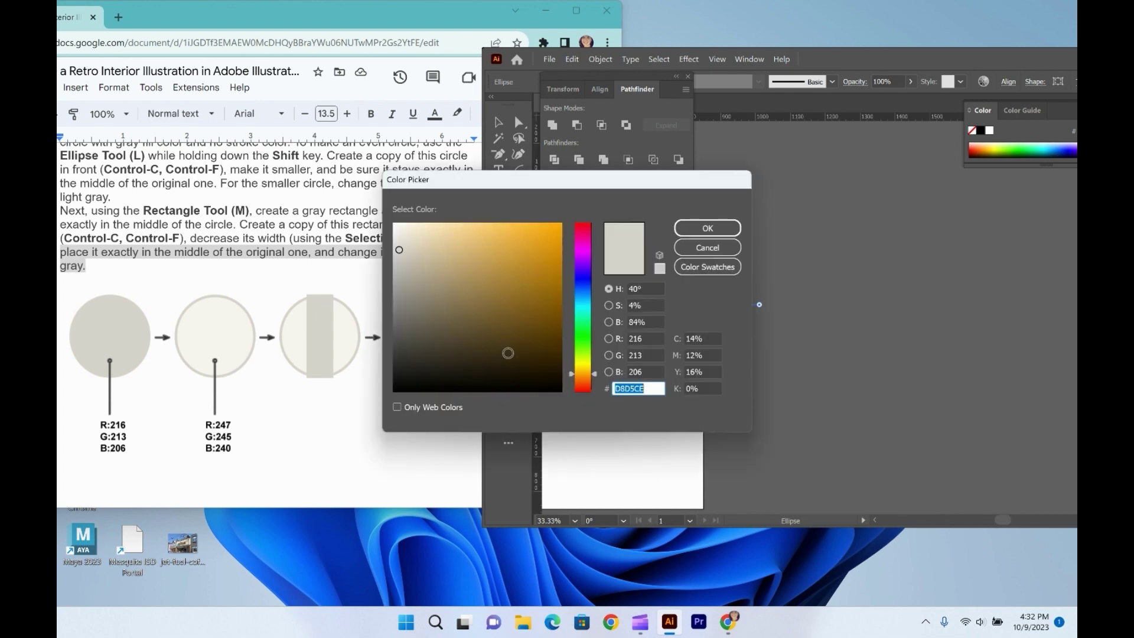
left_click(650, 339)
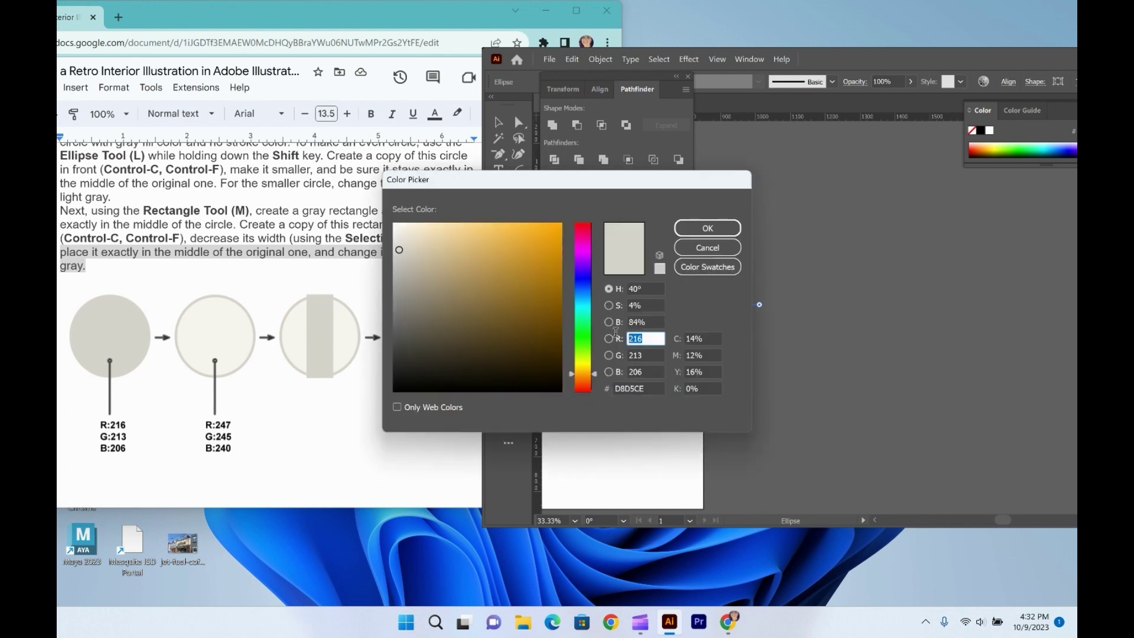
type("247")
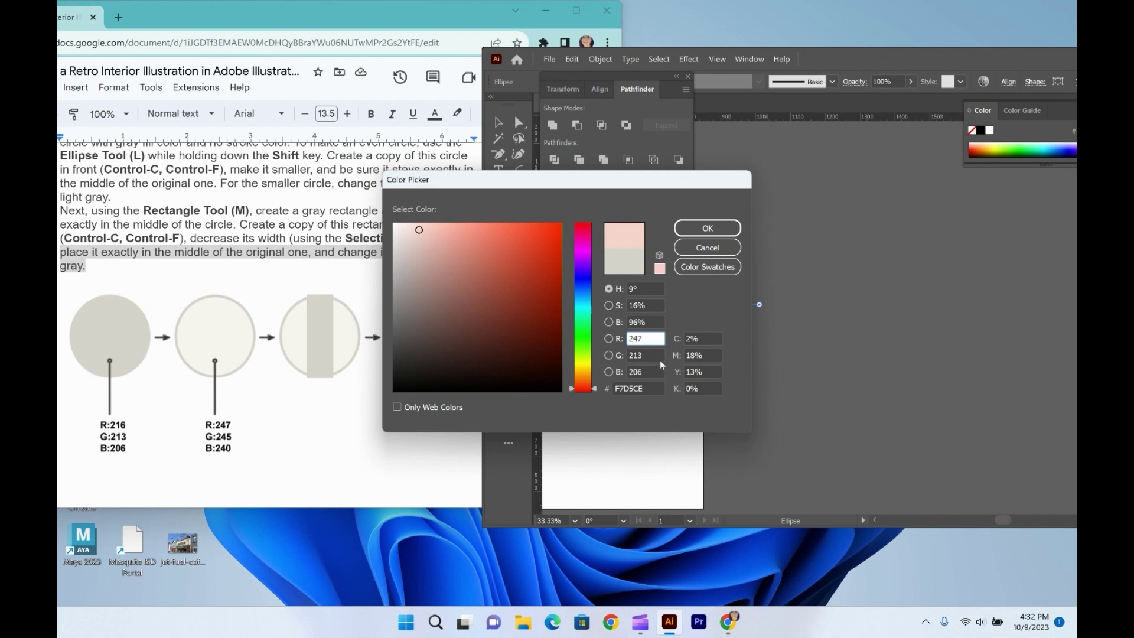
key("Tab")
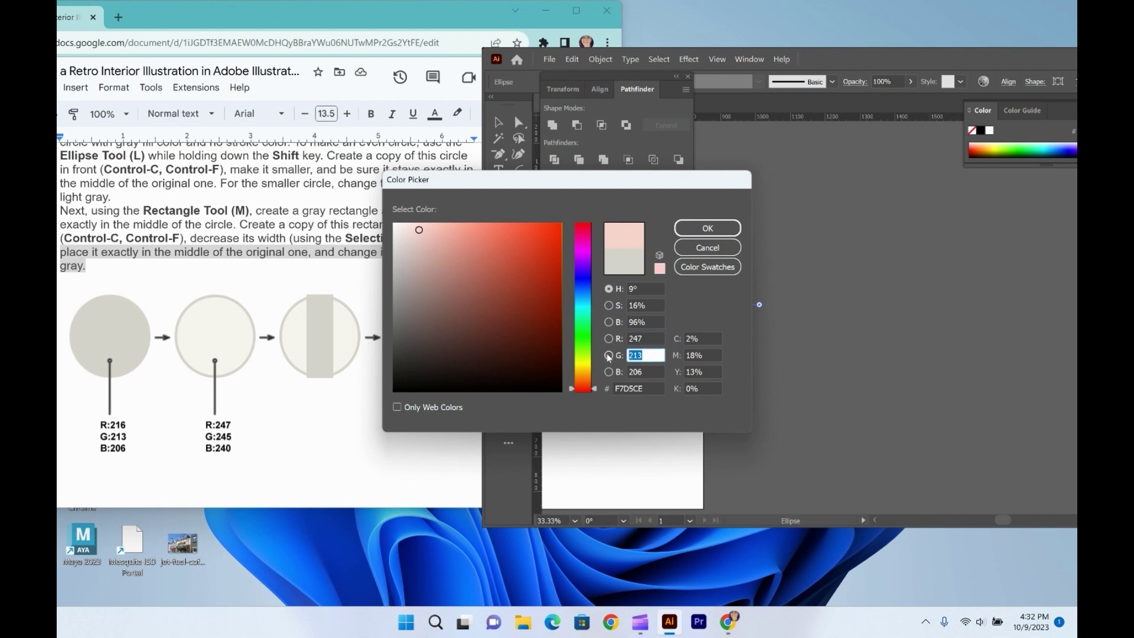
type("23")
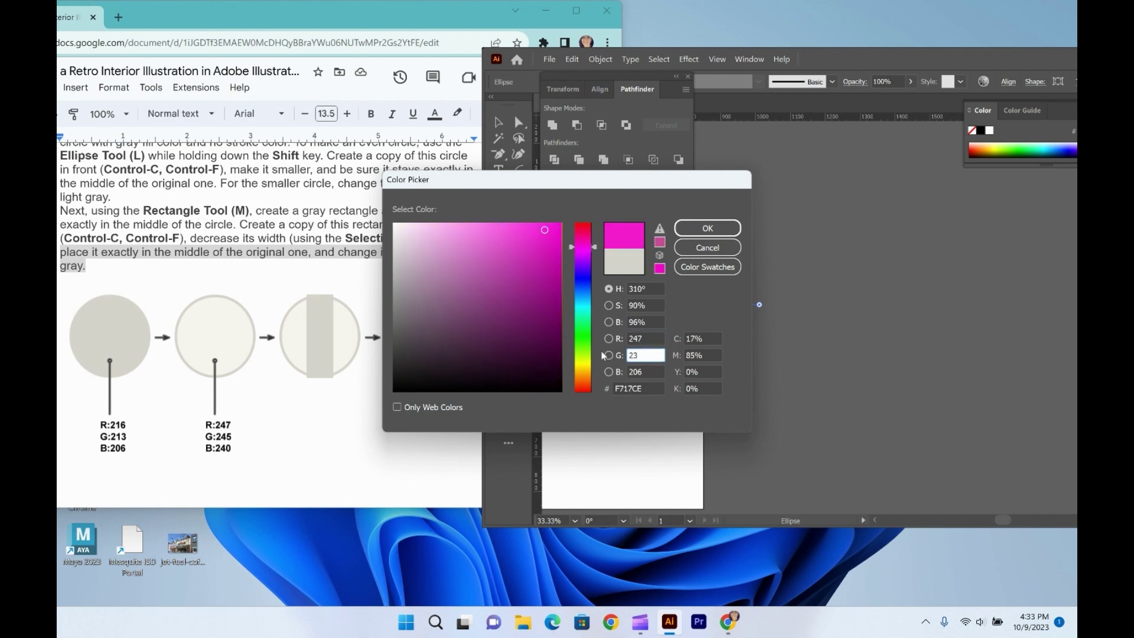
key("BackSpace")
type("45")
key("Tab")
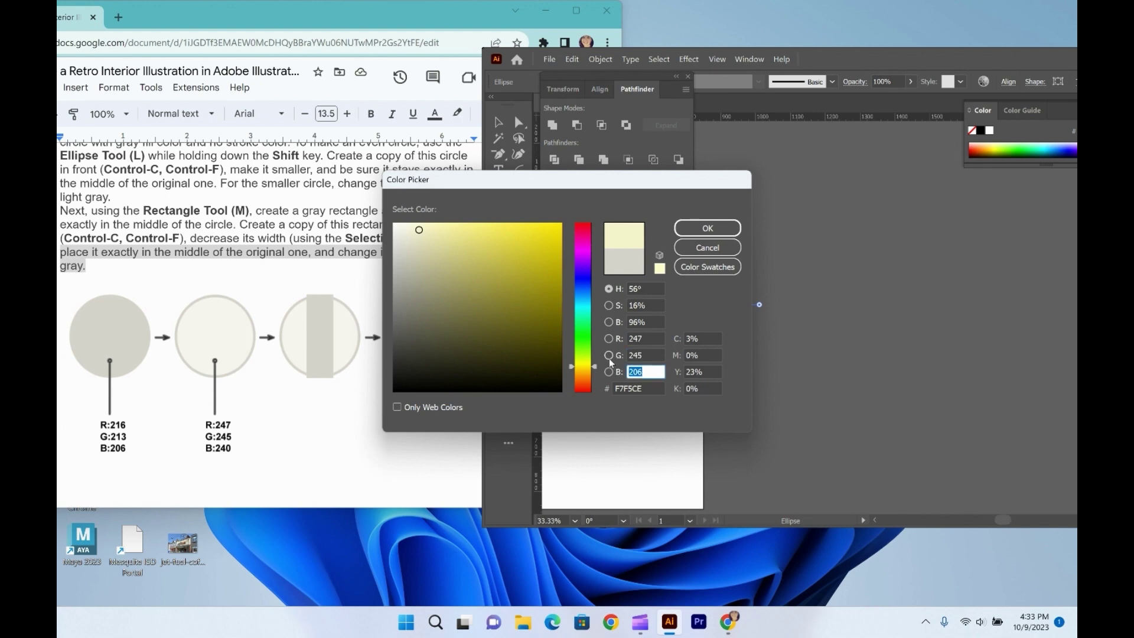
type("240")
key("Return")
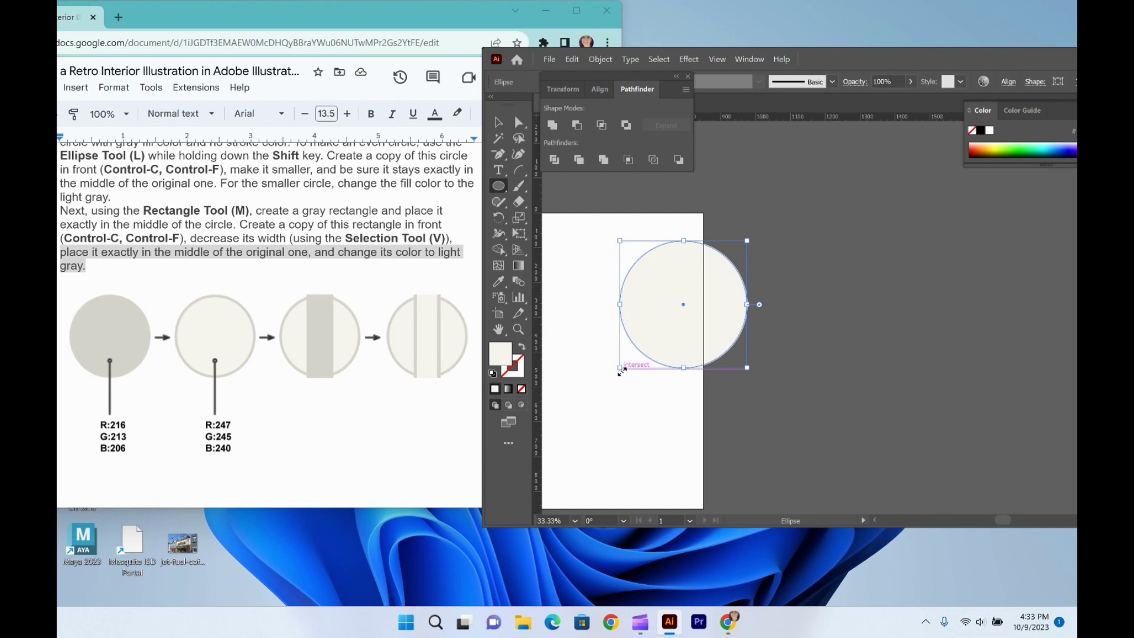
Scale the light gray circle down slightly, center it inside the gray circle as an even rim, and deselect it.
left_click_drag(620, 368, 620, 363)
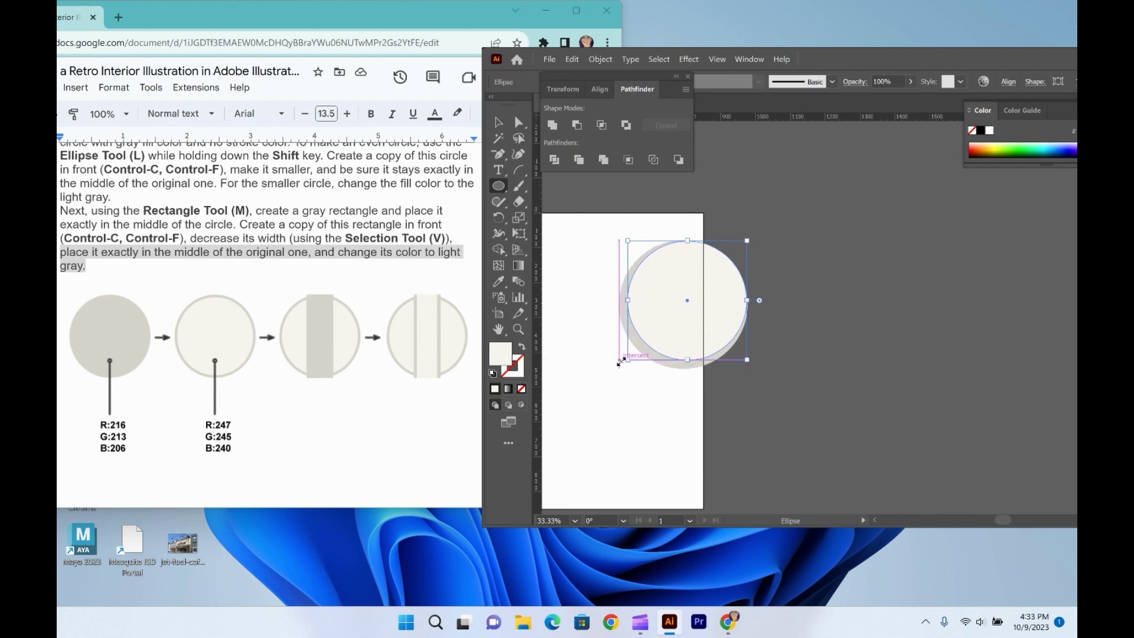
key("shift+Left")
key("shift+Left")
key("shift+Left")
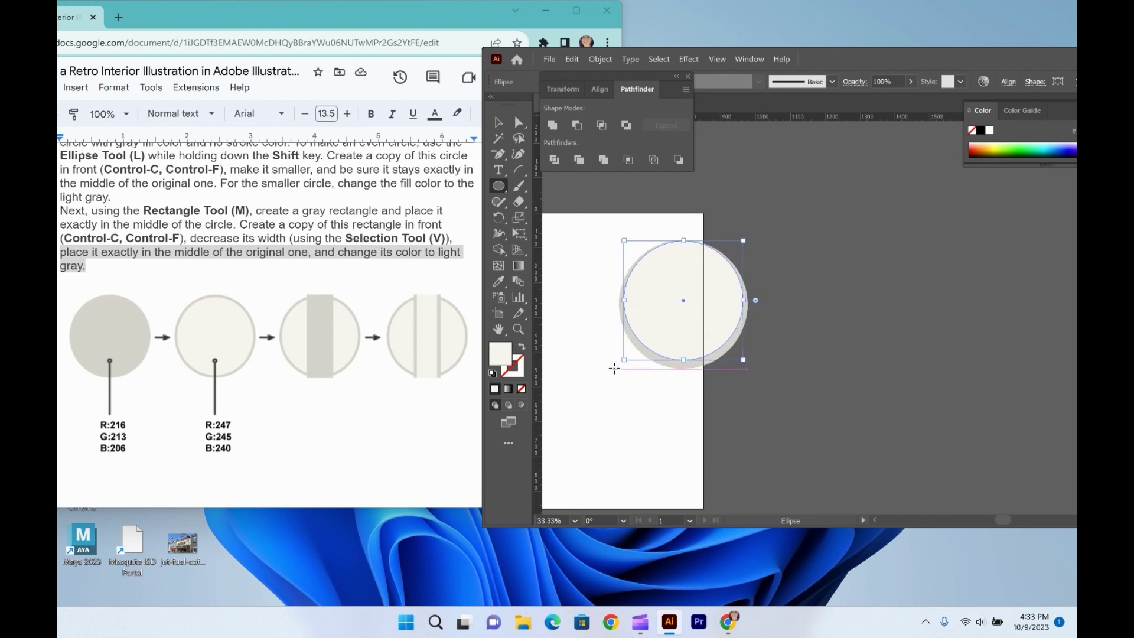
key("shift+Down")
key("shift+Down")
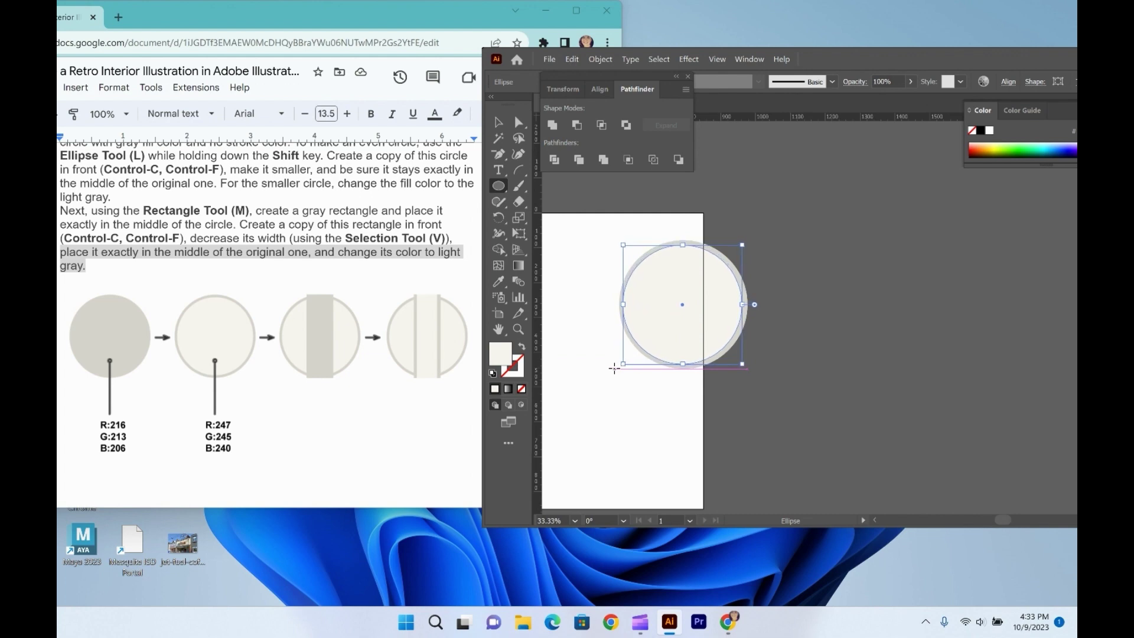
key("shift+Right")
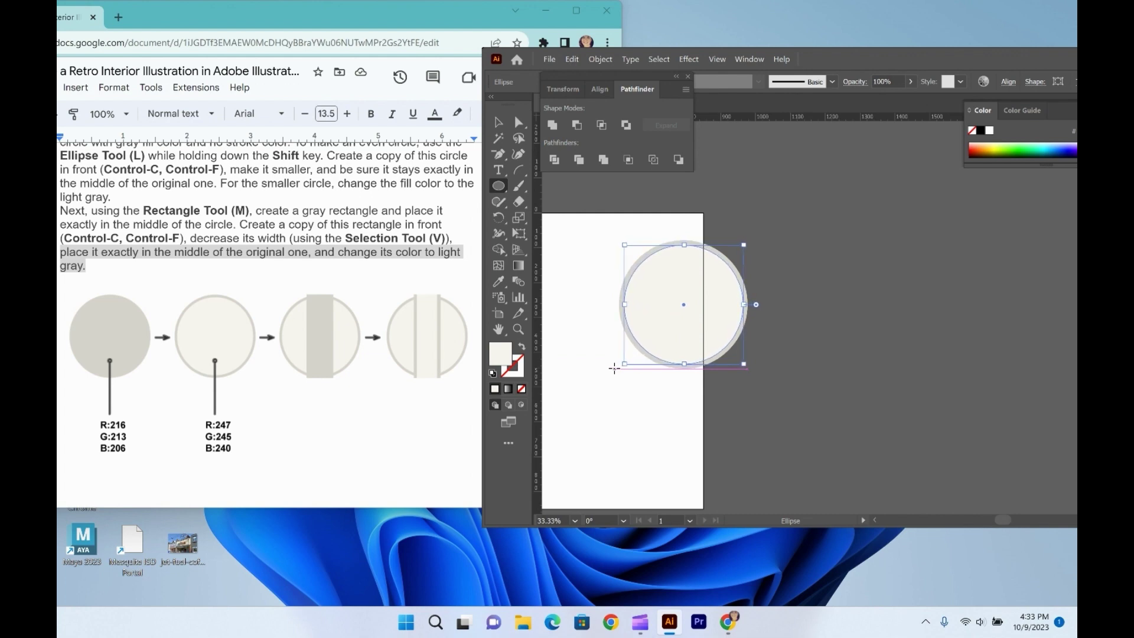
left_click(632, 416)
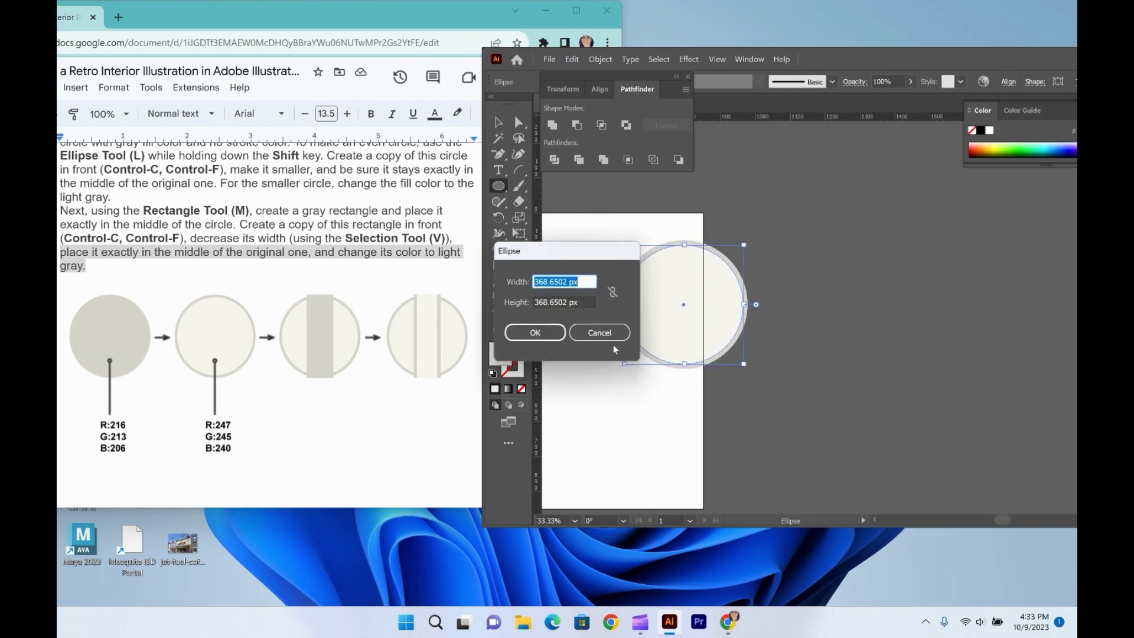
left_click(597, 332)
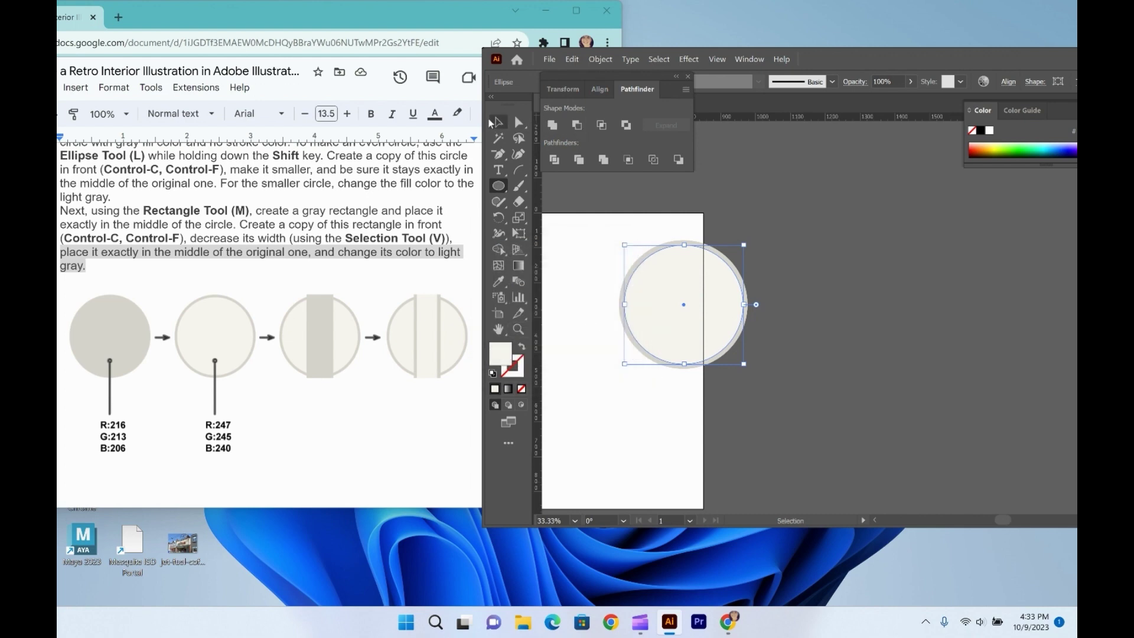
left_click(501, 124)
left_click(561, 288)
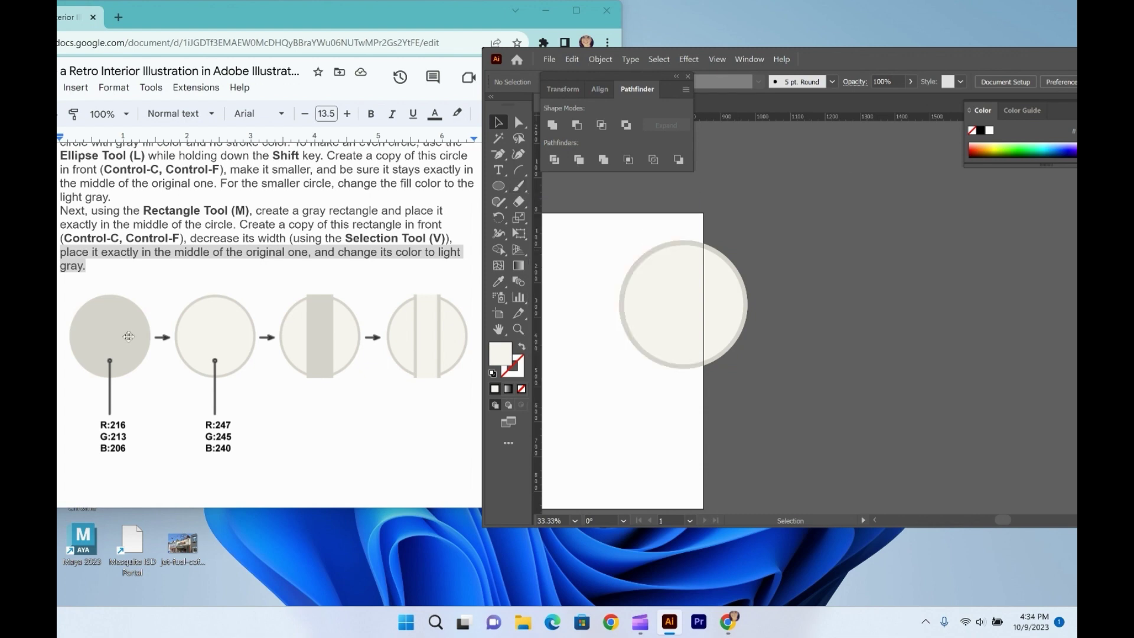
Draw a tall, narrow rectangle slightly taller than the circles across their middle and fill it with the outer circle's gray.
left_click(498, 186)
left_click_drag(499, 186, 536, 185)
mouse_move(667, 234)
left_mouse_down()
mouse_move(701, 377)
mouse_move(722, 381)
mouse_move(710, 377)
left_mouse_up()
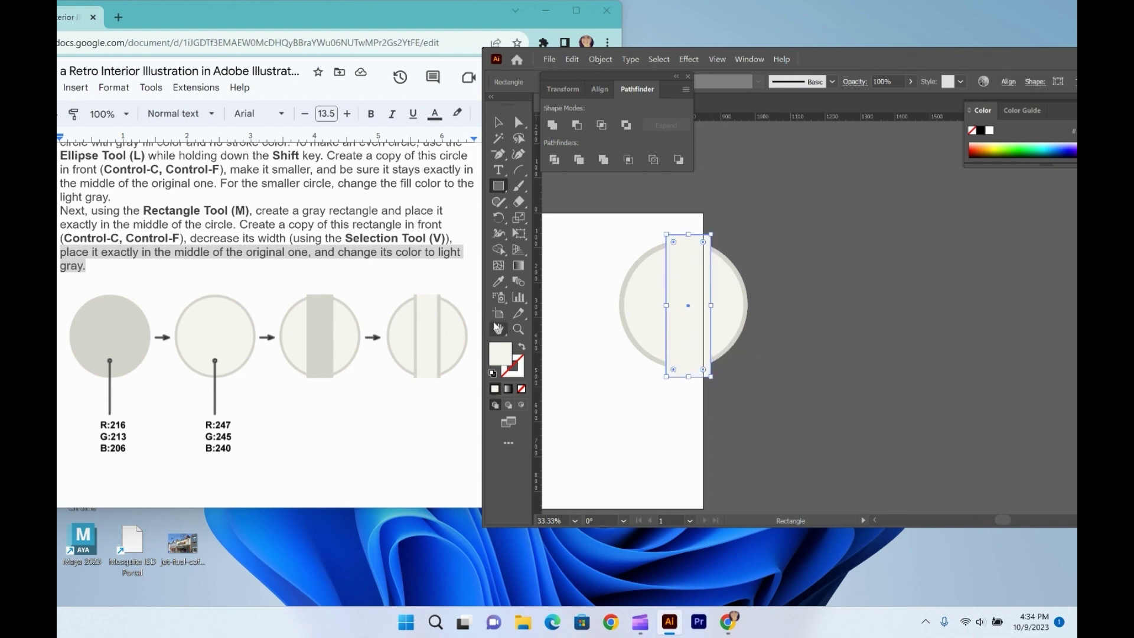
left_click(499, 284)
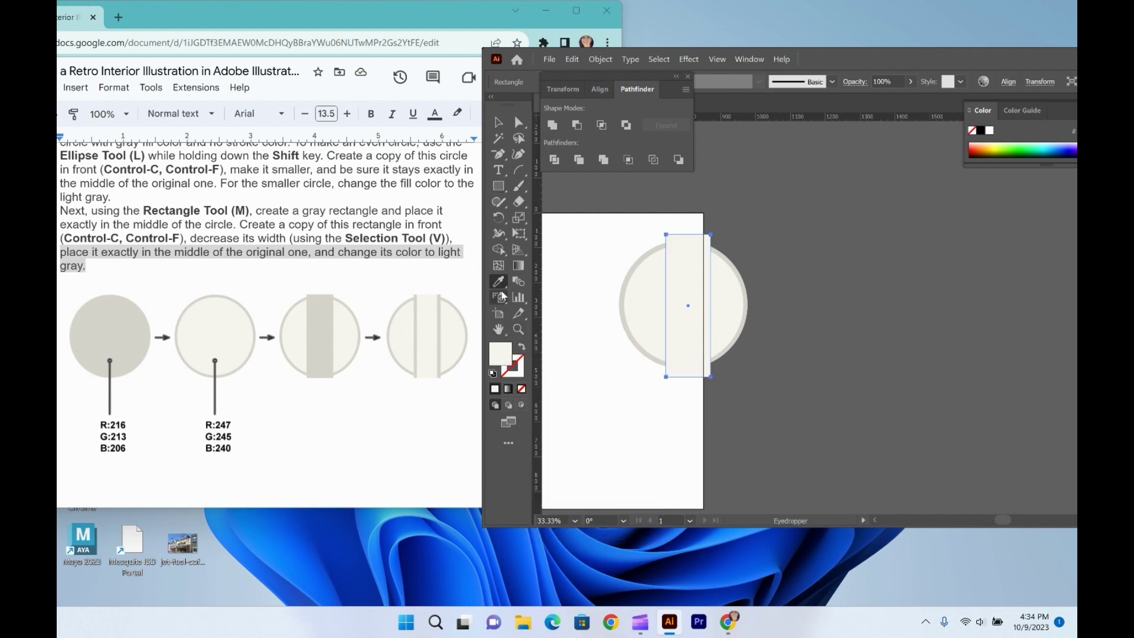
left_click(624, 321)
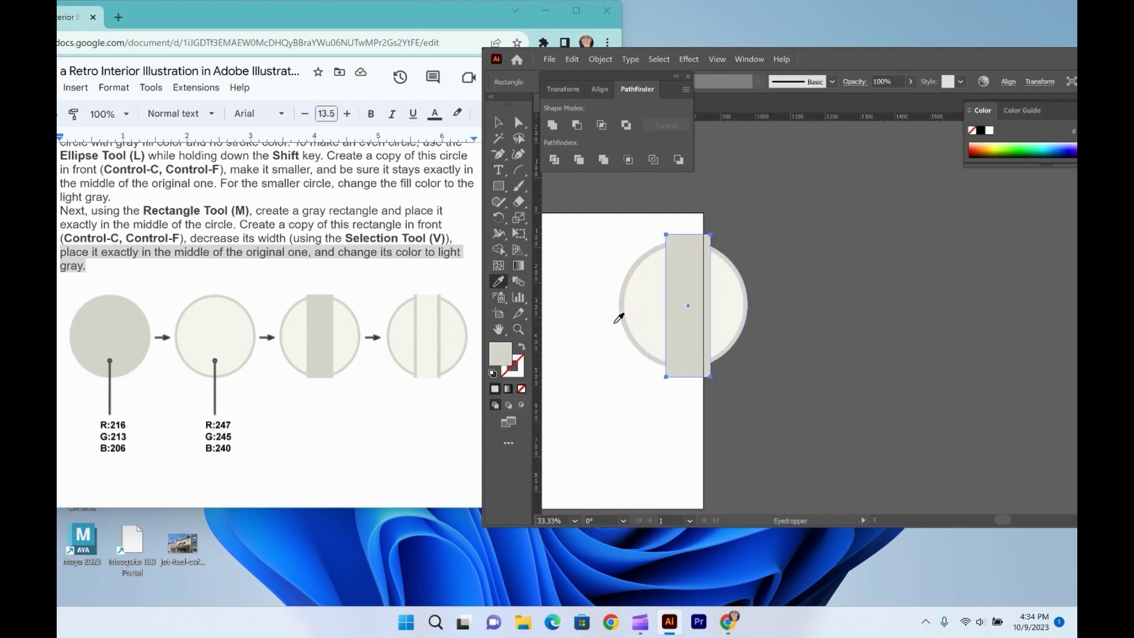
Move both circles and the rectangle together off the artboard onto the empty canvas beside it.
key("v")
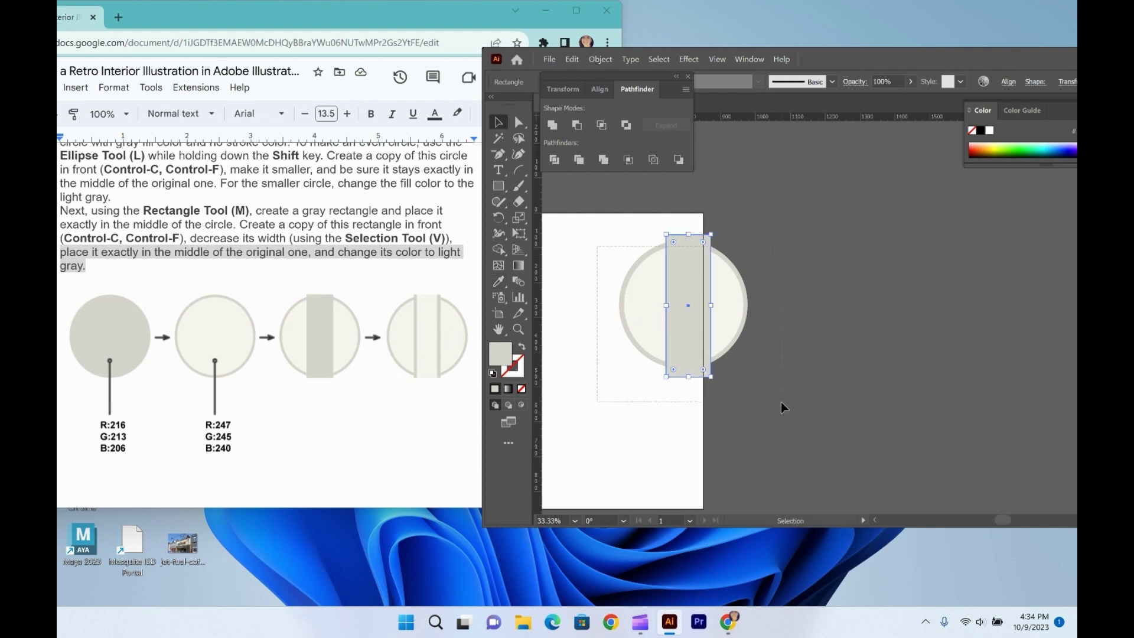
left_click_drag(782, 405, 857, 331)
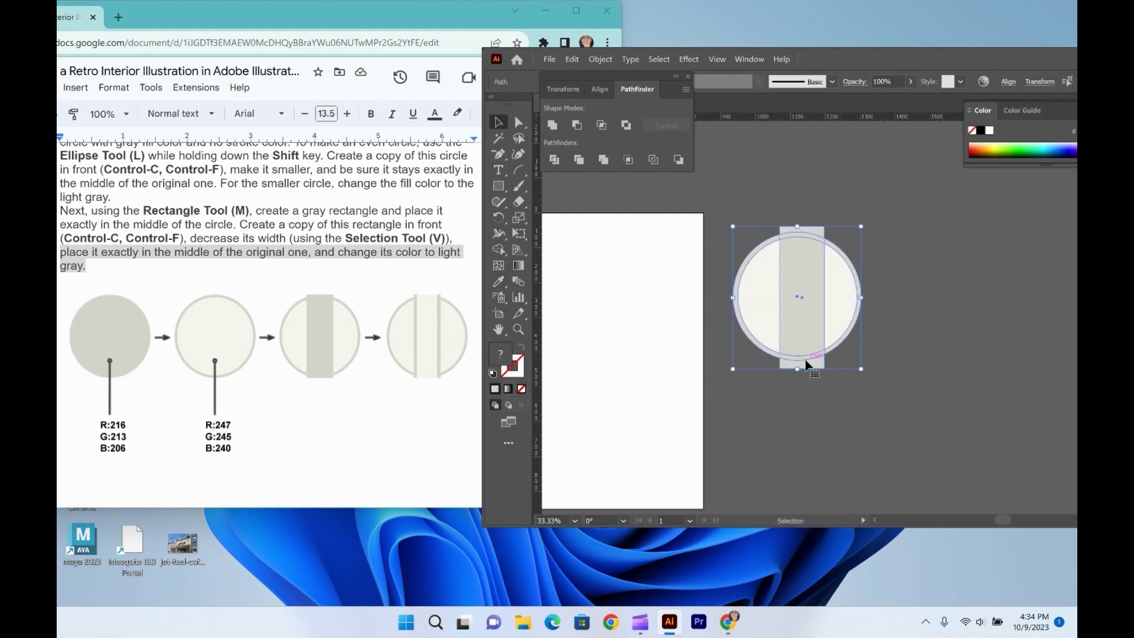
left_click(803, 381)
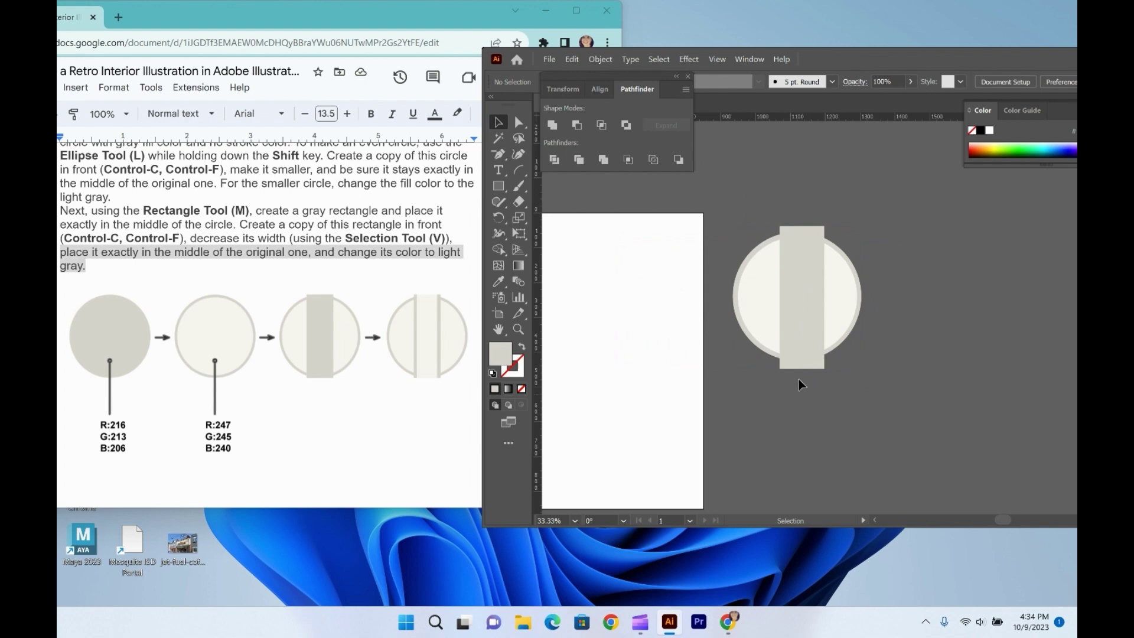
Nudge the gray rectangle sideways until it is centered horizontally on the circles.
left_click(800, 319)
key("Left")
key("Left")
key("Left")
key("Left")
key("Left")
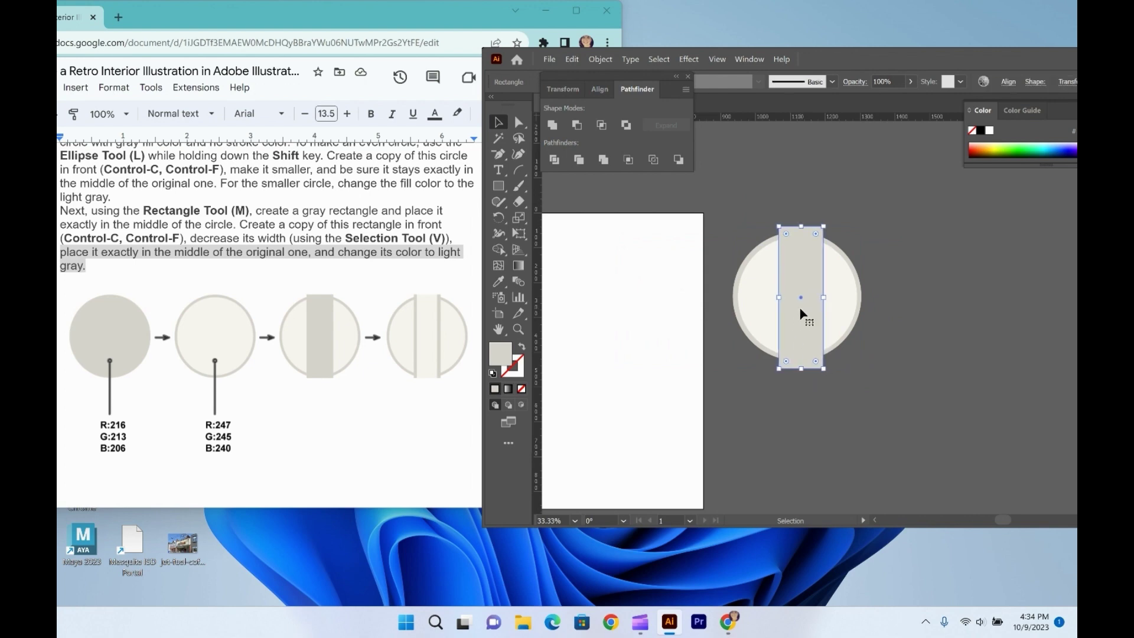
key("Left")
key("Left")
key("Left")
key("Left")
key("Left")
key("Left")
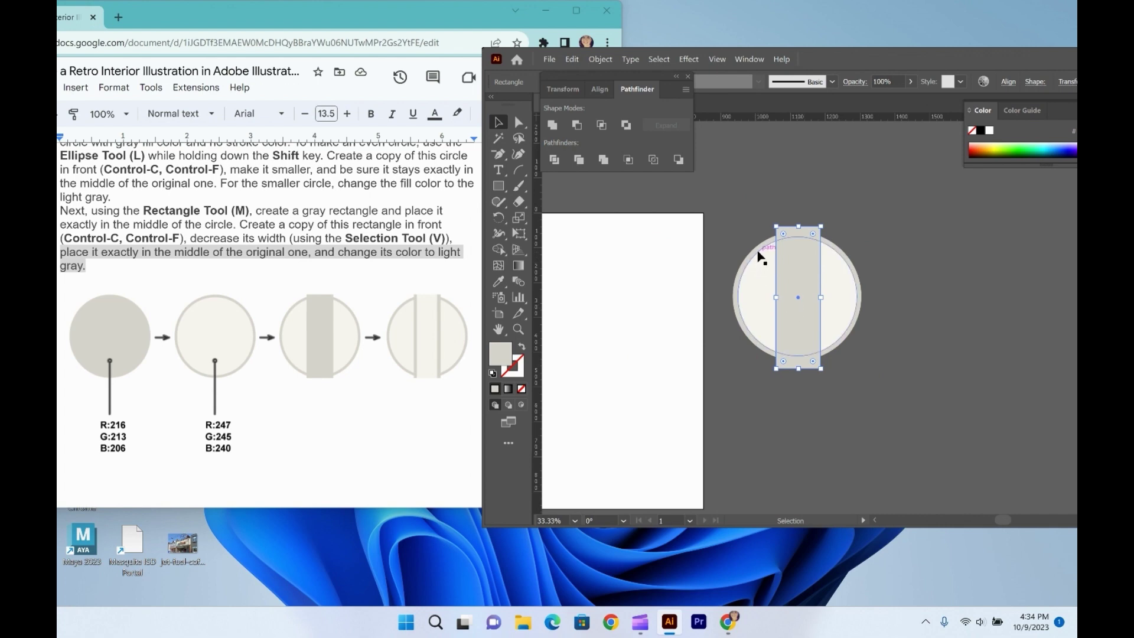
Make a copy of the gray rectangle, narrow it, place it over the original's middle, and fill it with the inner circle's light gray.
key("a")
key("v")
left_click_drag(822, 278, 853, 297)
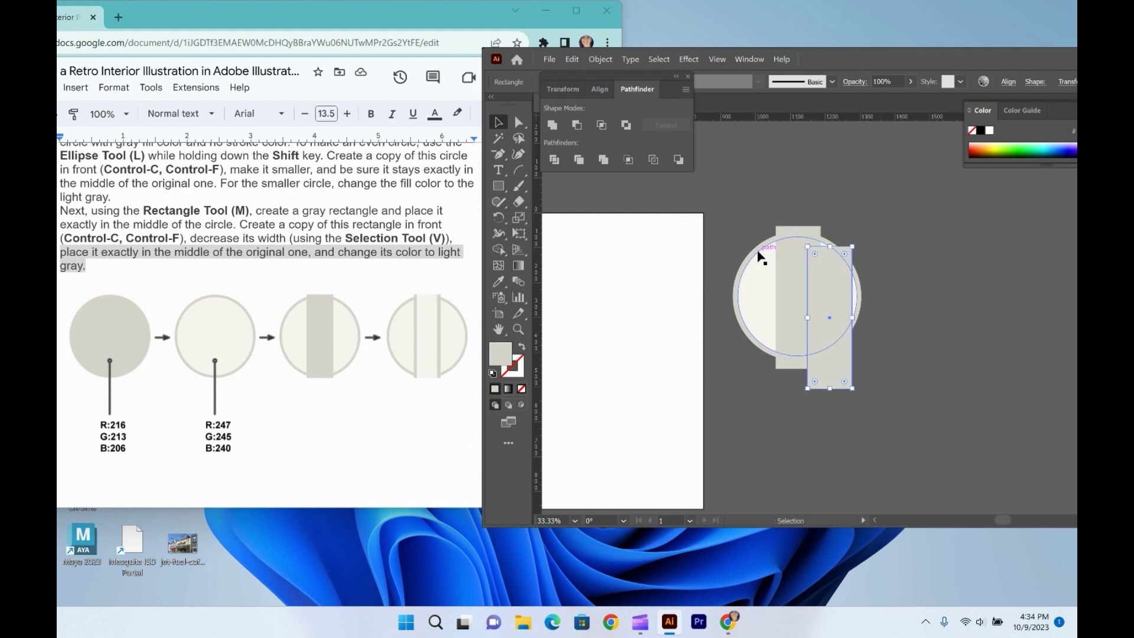
mouse_move(843, 372)
left_mouse_down()
mouse_move(827, 349)
mouse_move(825, 359)
left_mouse_up()
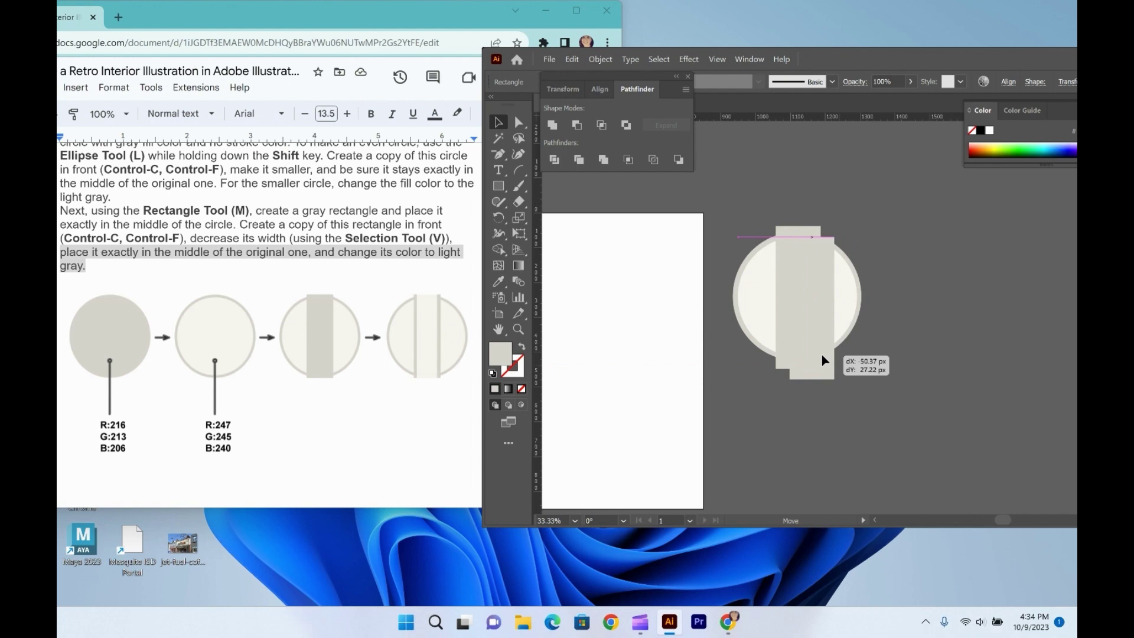
left_click_drag(822, 355, 827, 361)
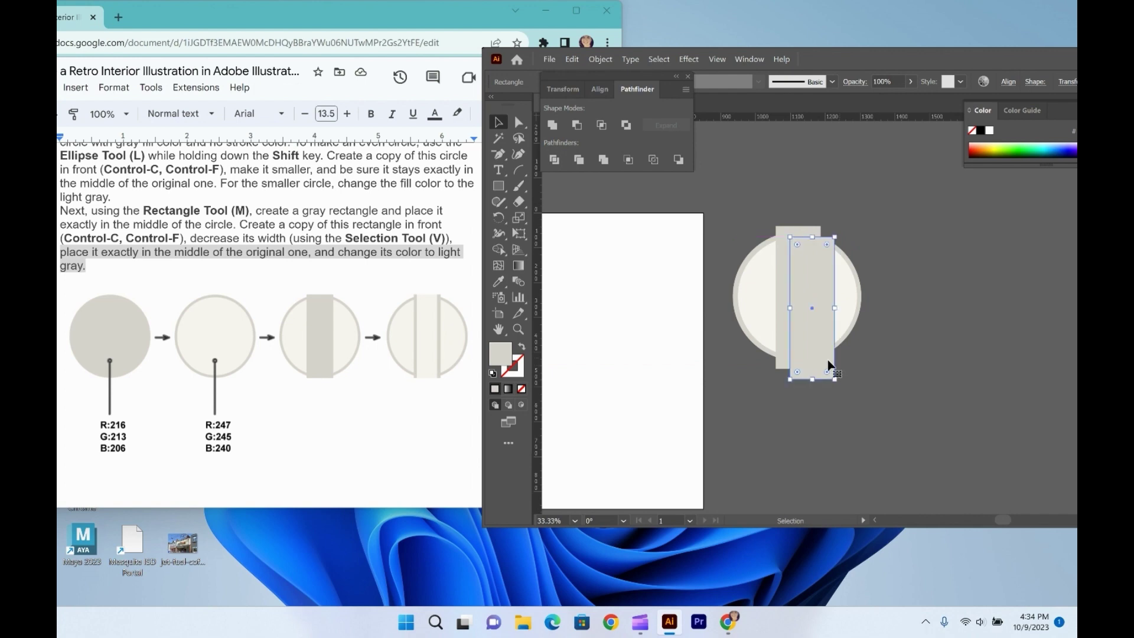
left_click_drag(834, 307, 800, 322)
key("i")
left_click(835, 306)
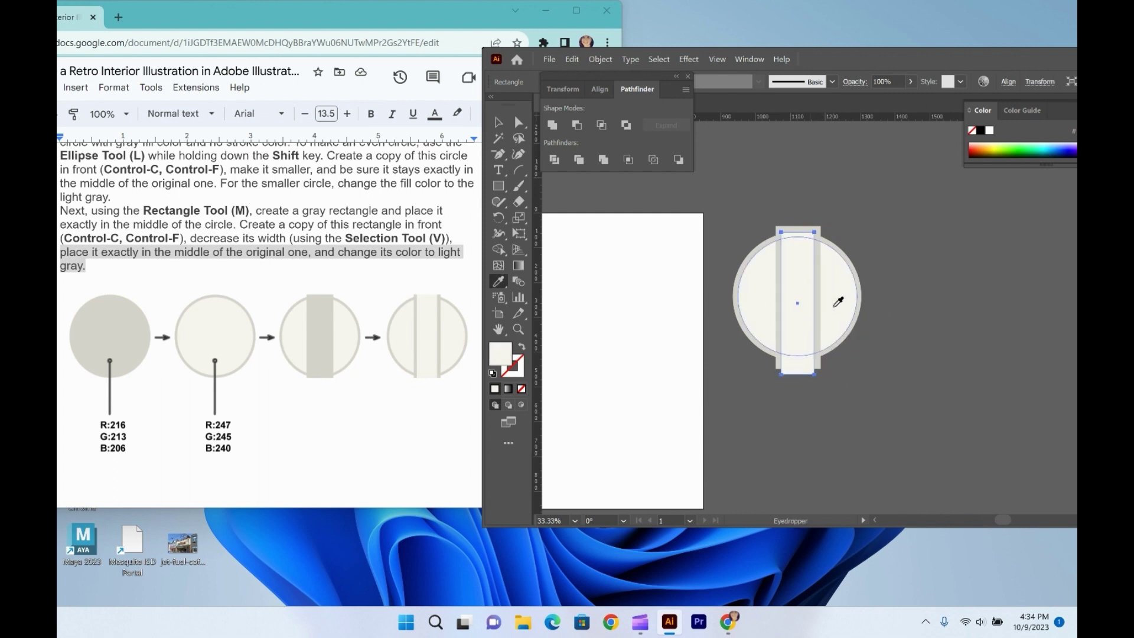
Nudge the light gray rectangle up until its top and bottom edges line up with the gray rectangle behind it.
key("v")
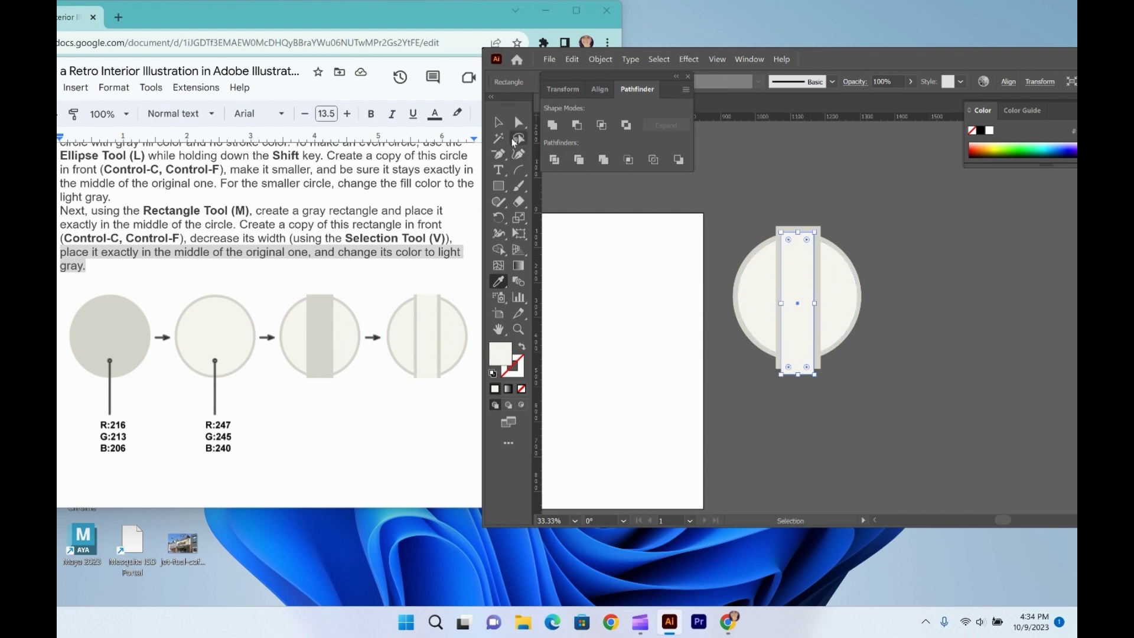
left_click(497, 124)
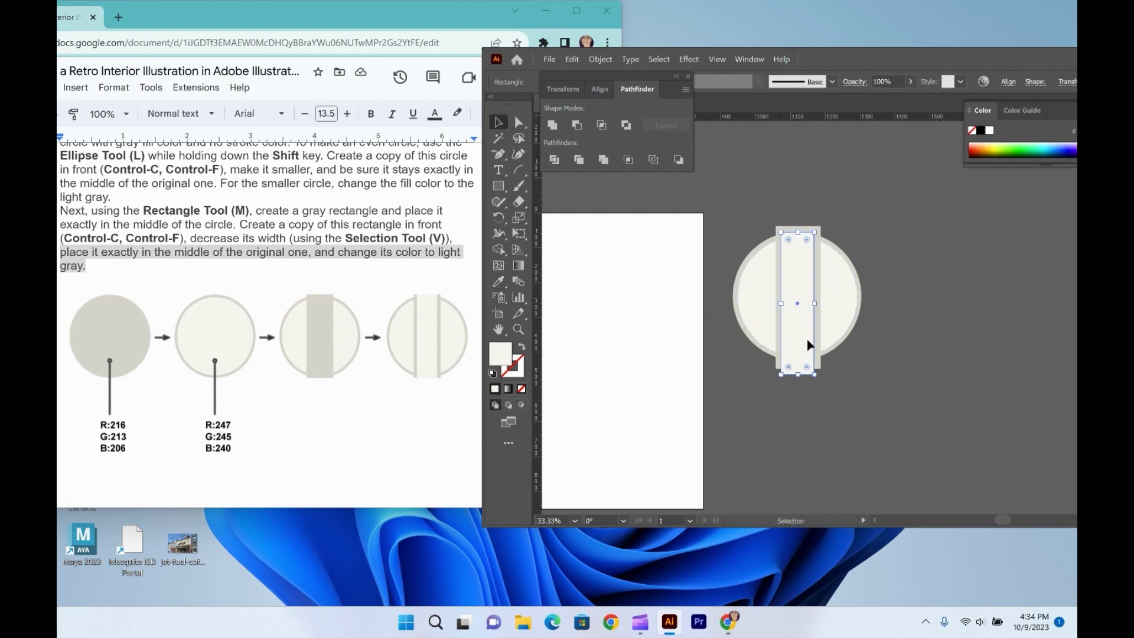
key("Up")
key("Up")
key("Up")
key("Up")
key("Up")
key("Up")
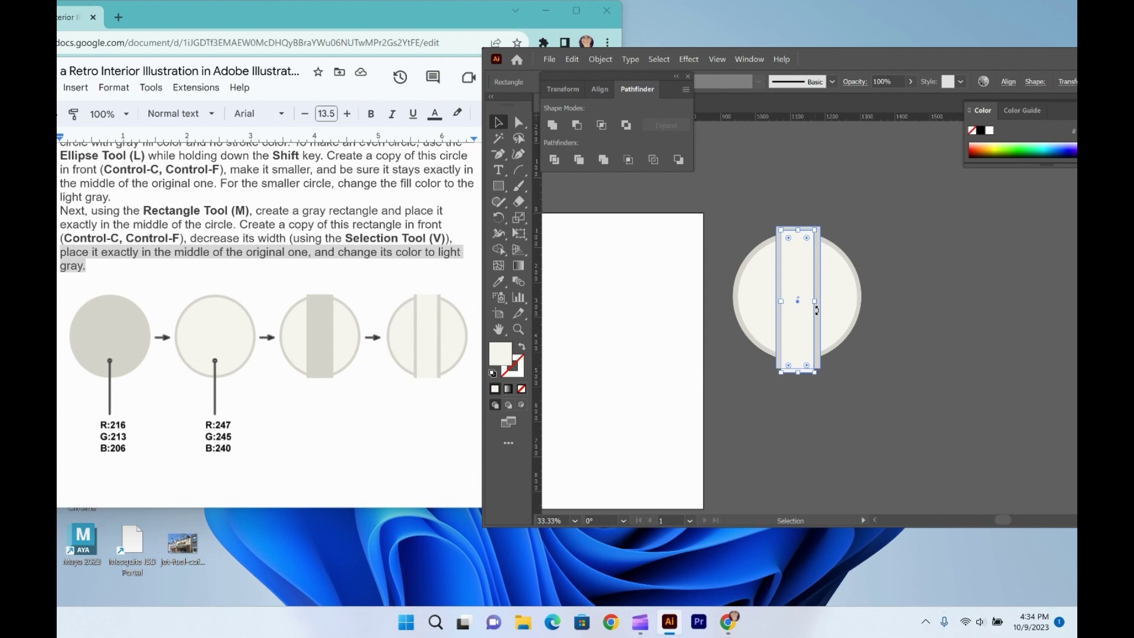
key("Up")
key("Up")
key("Up")
left_click(744, 465)
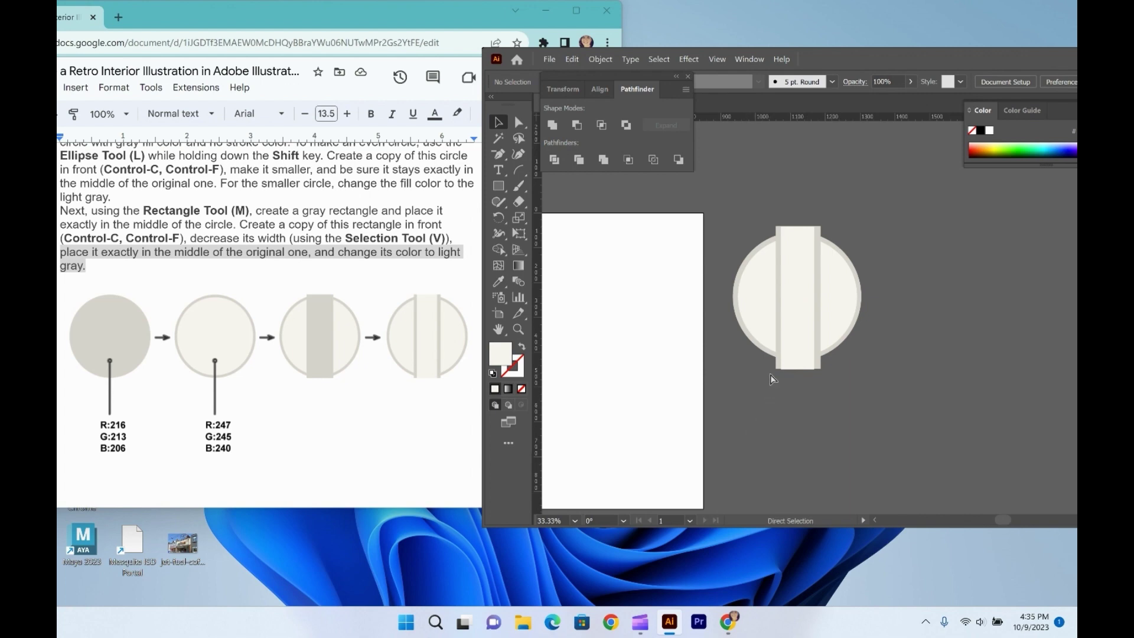
key("ctrl+equal")
left_click(771, 372)
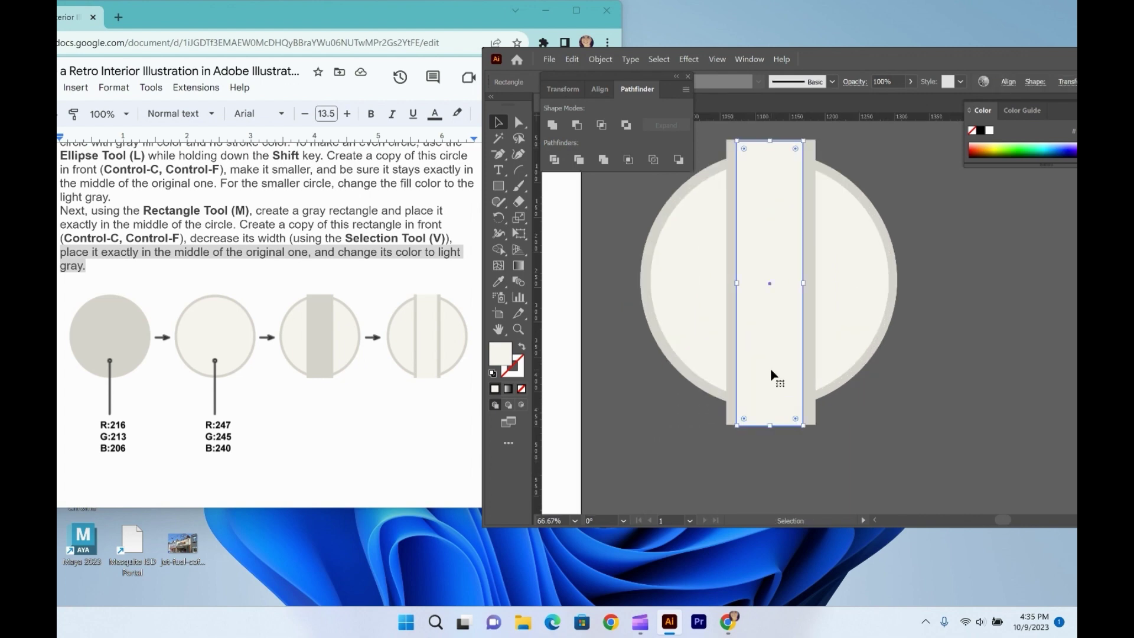
key("Up")
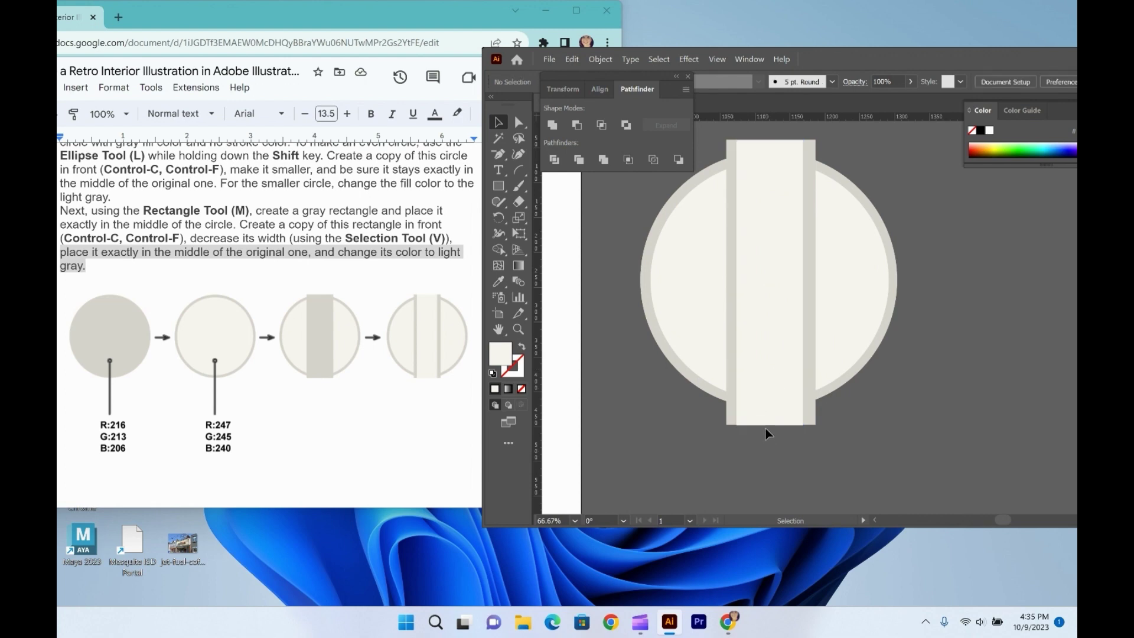
key("Up")
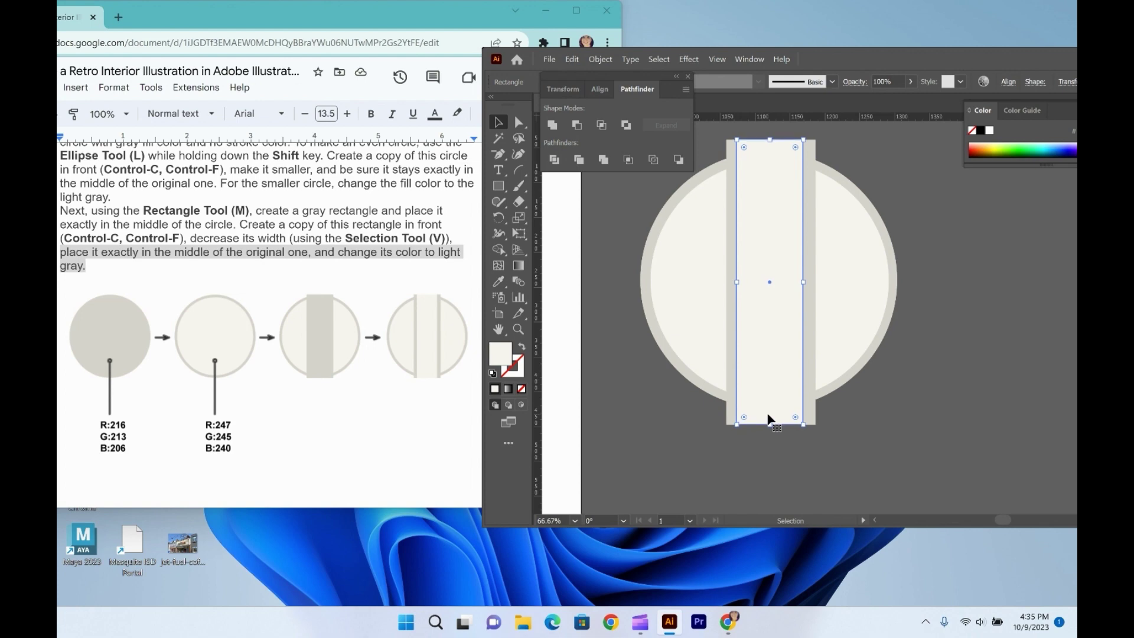
left_click(758, 456)
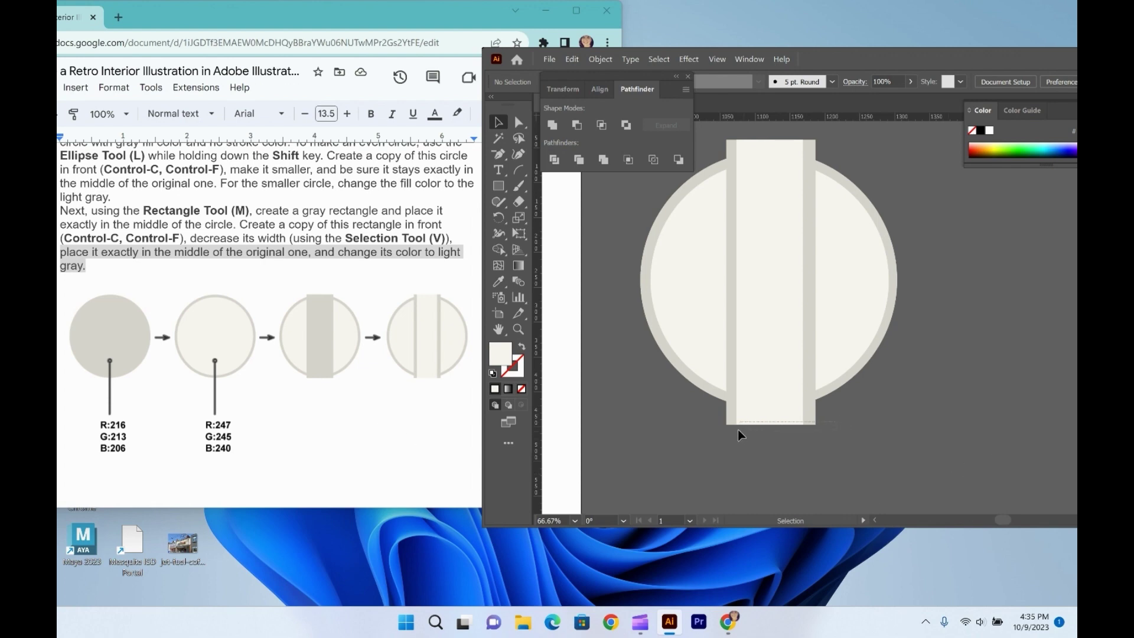
Narrow and shorten both rectangles together until their top and bottom ends roughly match the gray outer circle's height.
left_click(727, 416)
left_click_drag(815, 423, 806, 413)
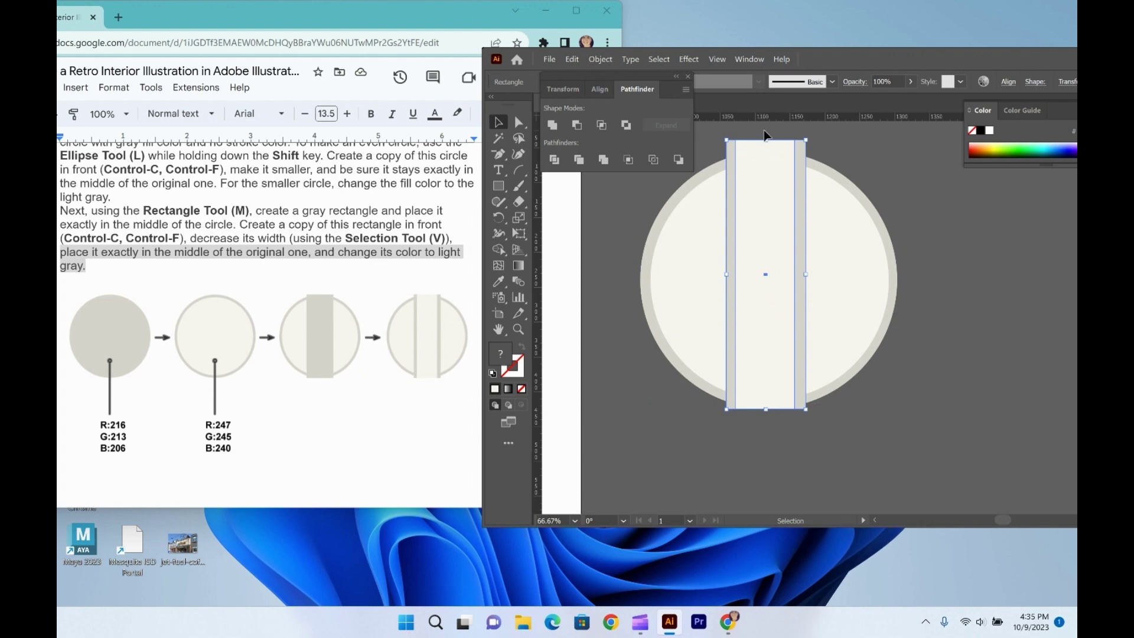
left_click_drag(765, 141, 766, 152)
left_click(934, 175)
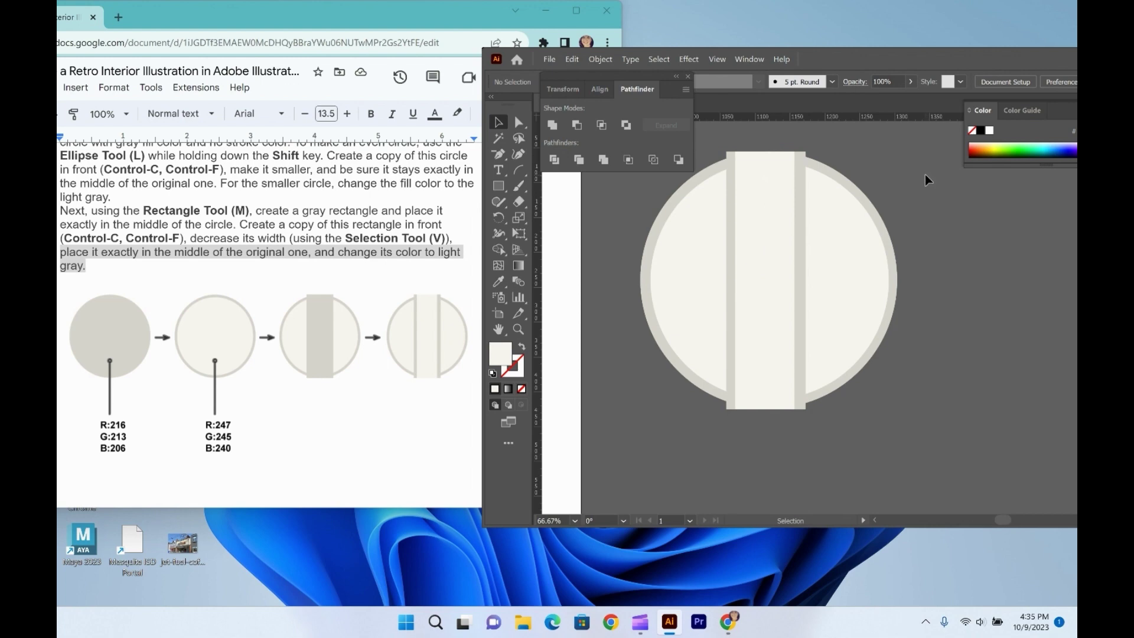
Enlarge the light gray inner circle slightly from its center so the gray rim around it becomes thinner.
left_click(695, 213)
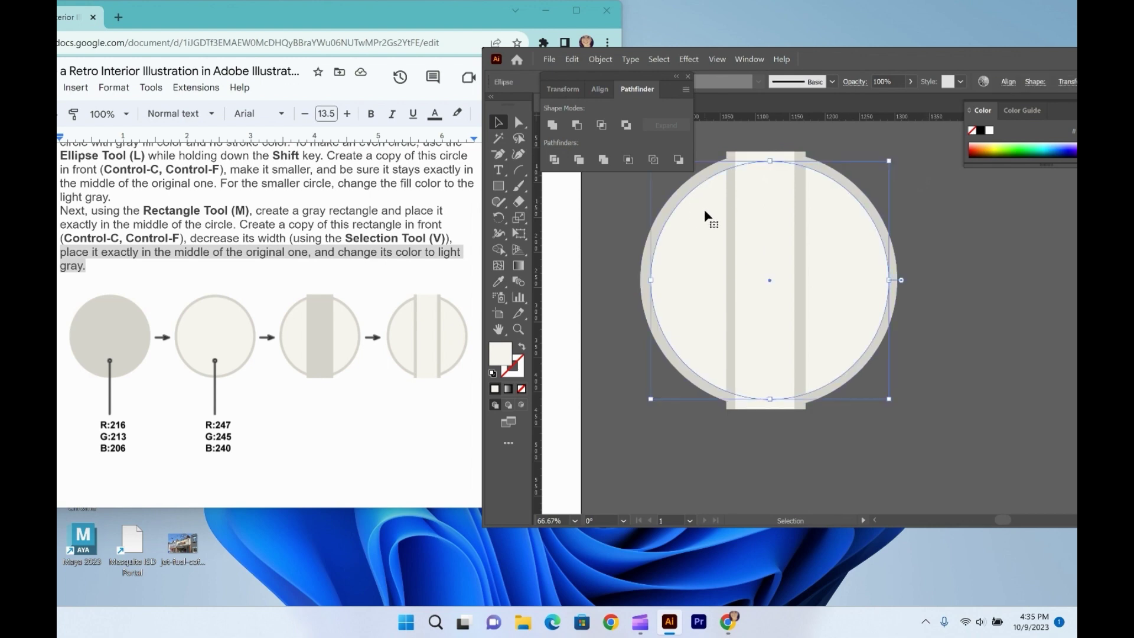
left_click_drag(650, 280, 690, 272)
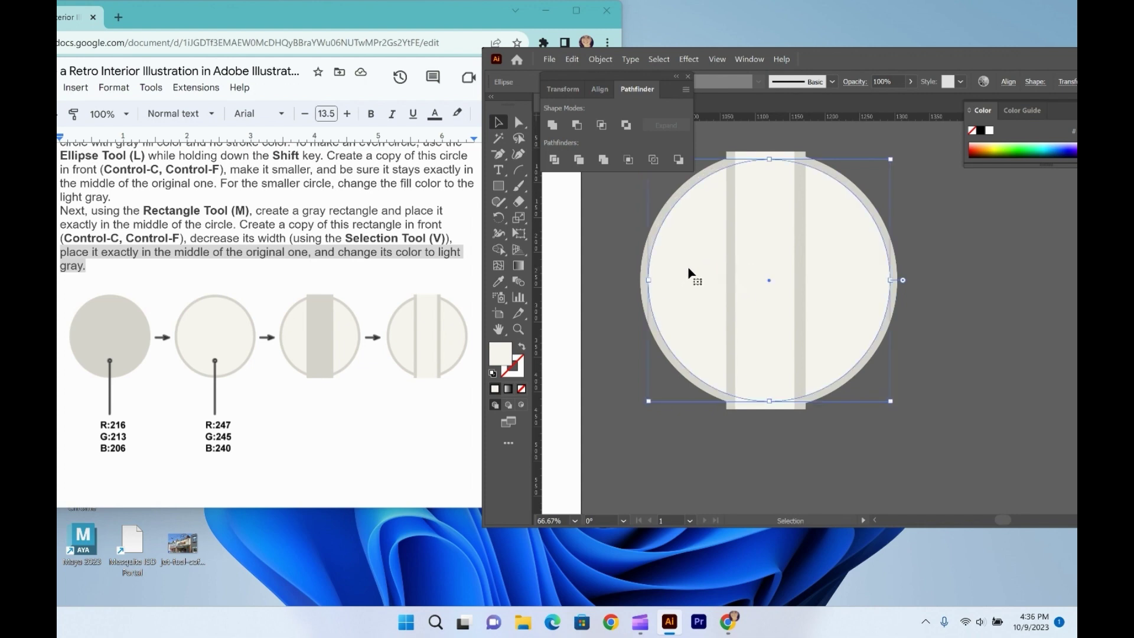
left_click(962, 298)
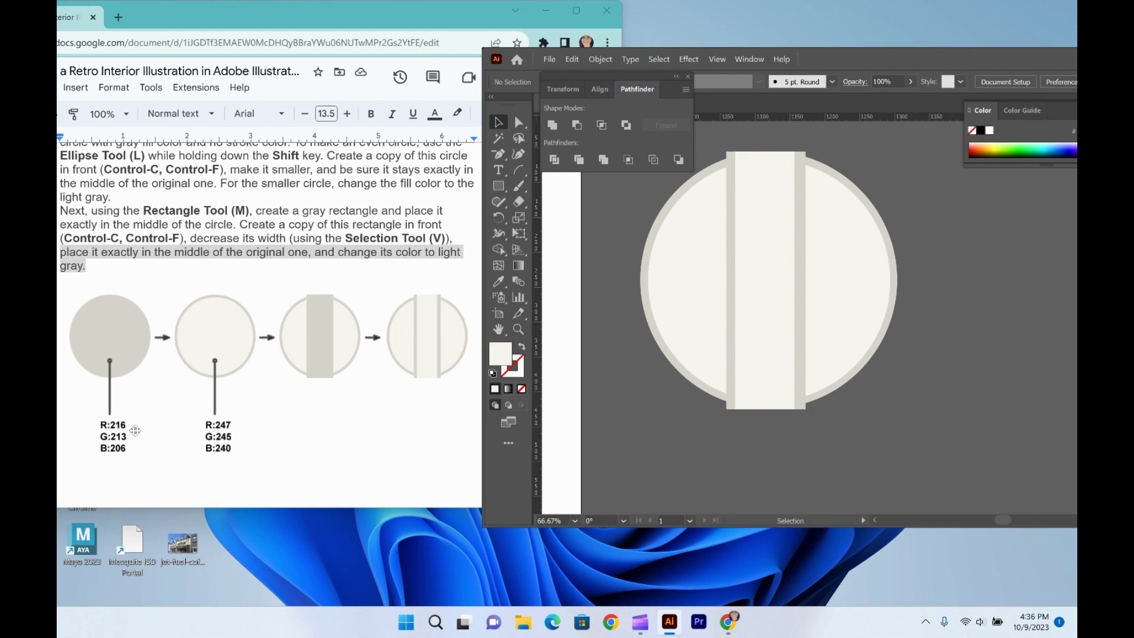
Read Step 7 of the instructions on placing and rotating the manual switch on the TV.
scroll(136, 430, "down", 10)
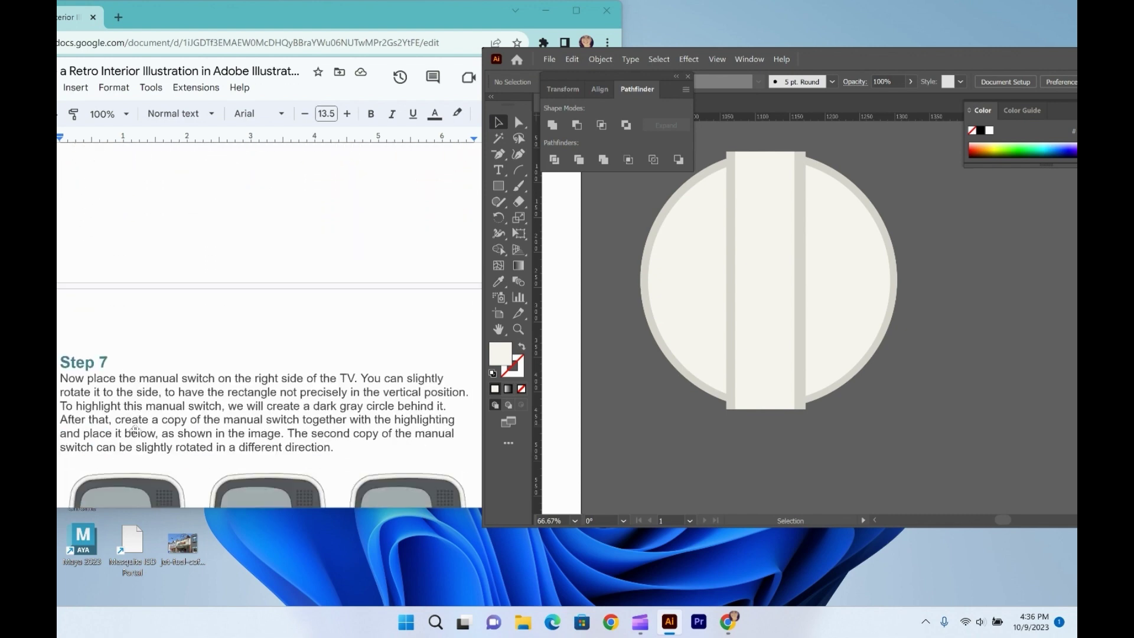
scroll(135, 431, "down", 3)
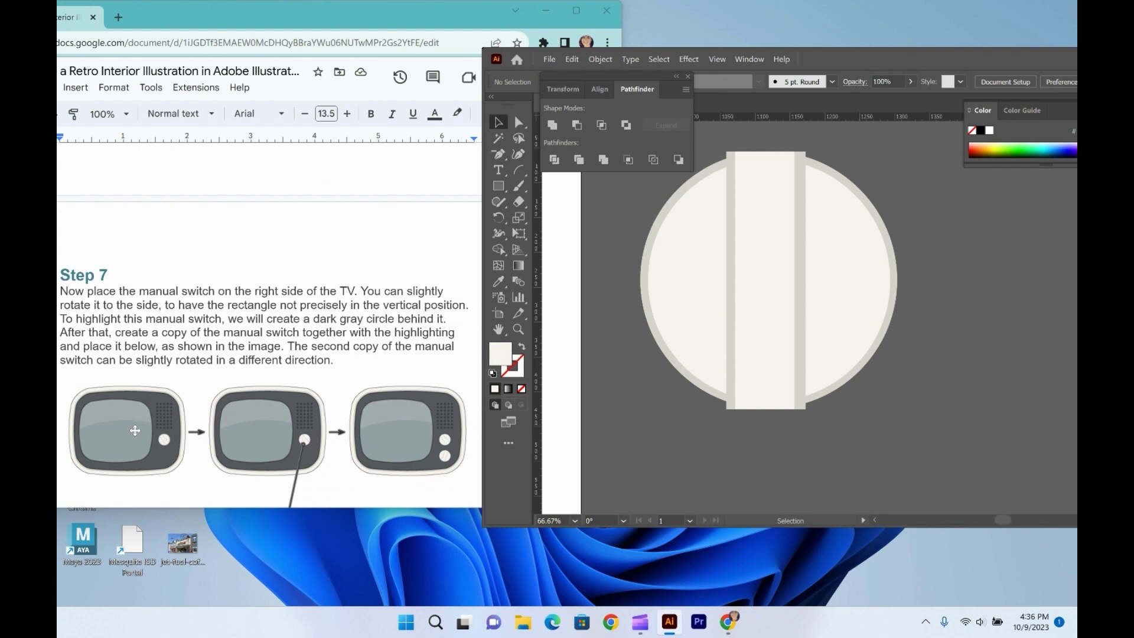
Separate the two closely spaced vertical guides over the TV by moving one of them sideways, clear of the TV.
key("ctrl+minus")
key("ctrl+minus")
key("ctrl+minus")
key("ctrl+minus")
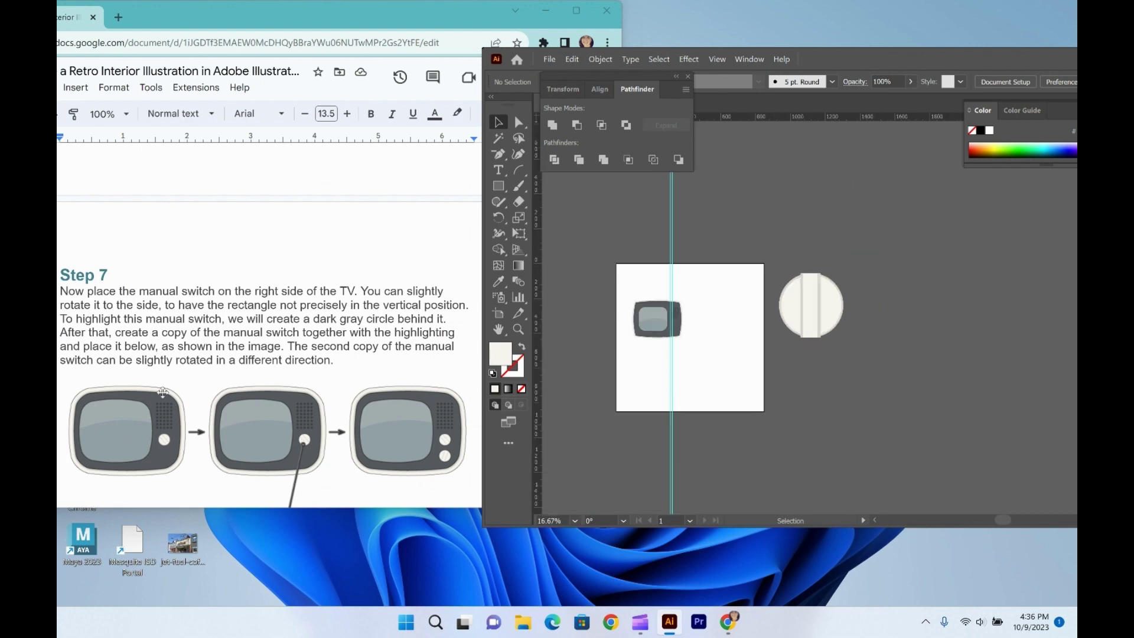
key("ctrl+f")
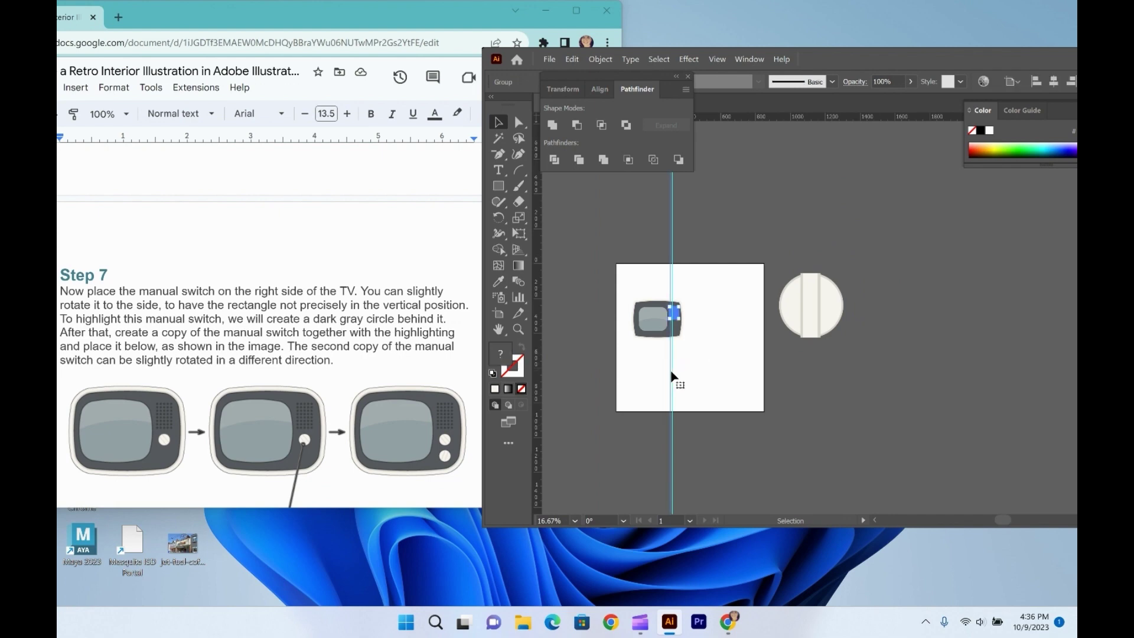
left_click(676, 378)
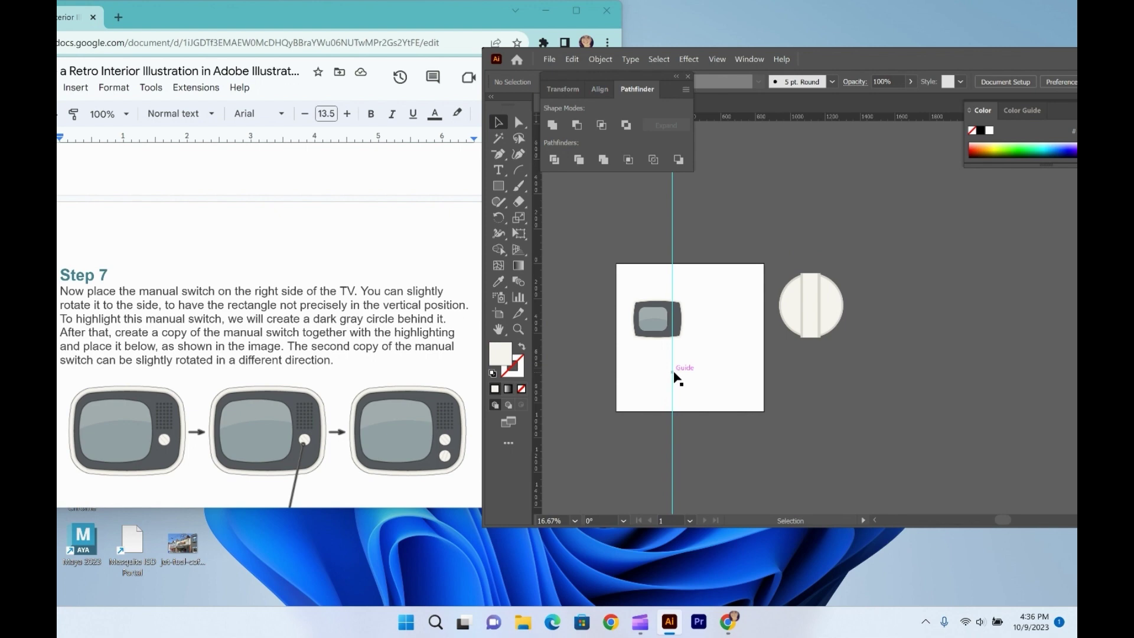
key("ctrl+z")
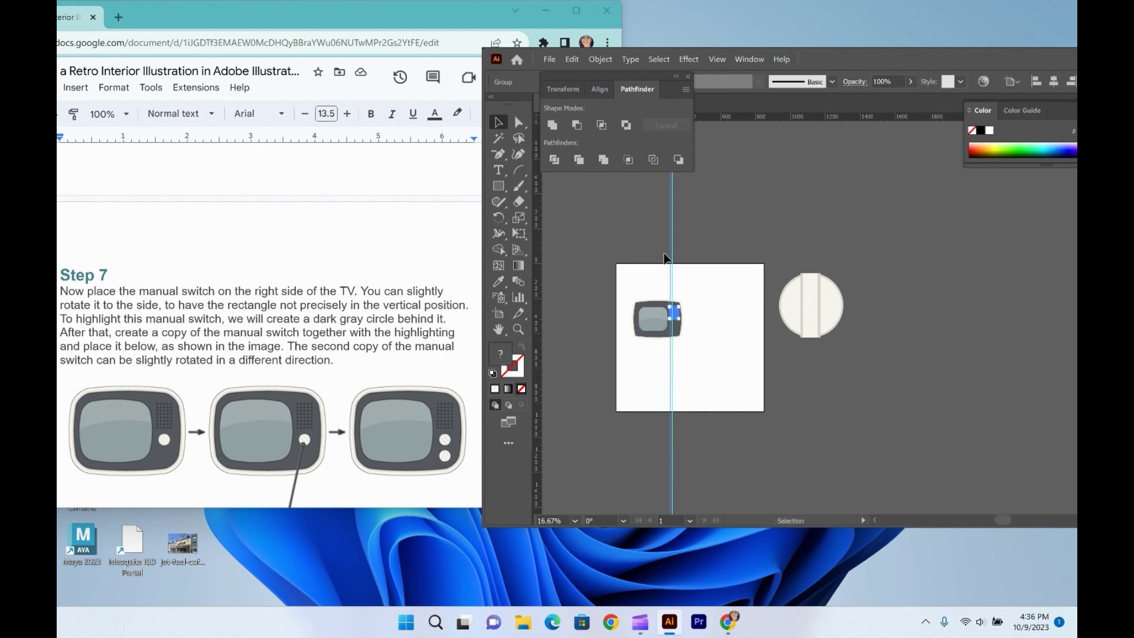
left_click(674, 266)
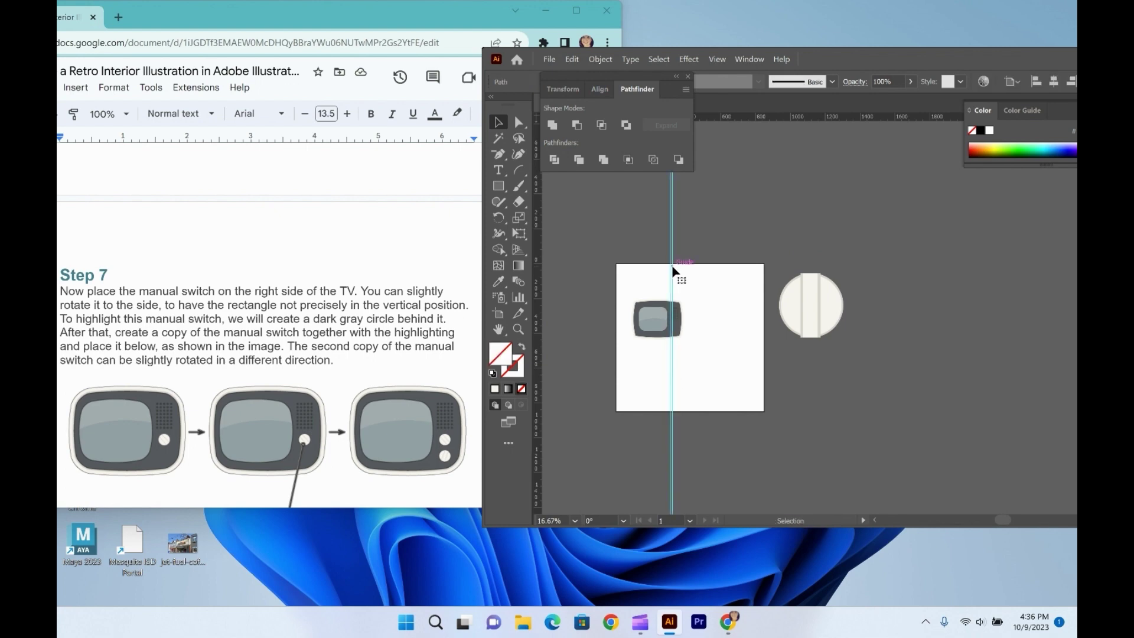
left_click_drag(674, 275, 695, 286)
key("ctrl+z")
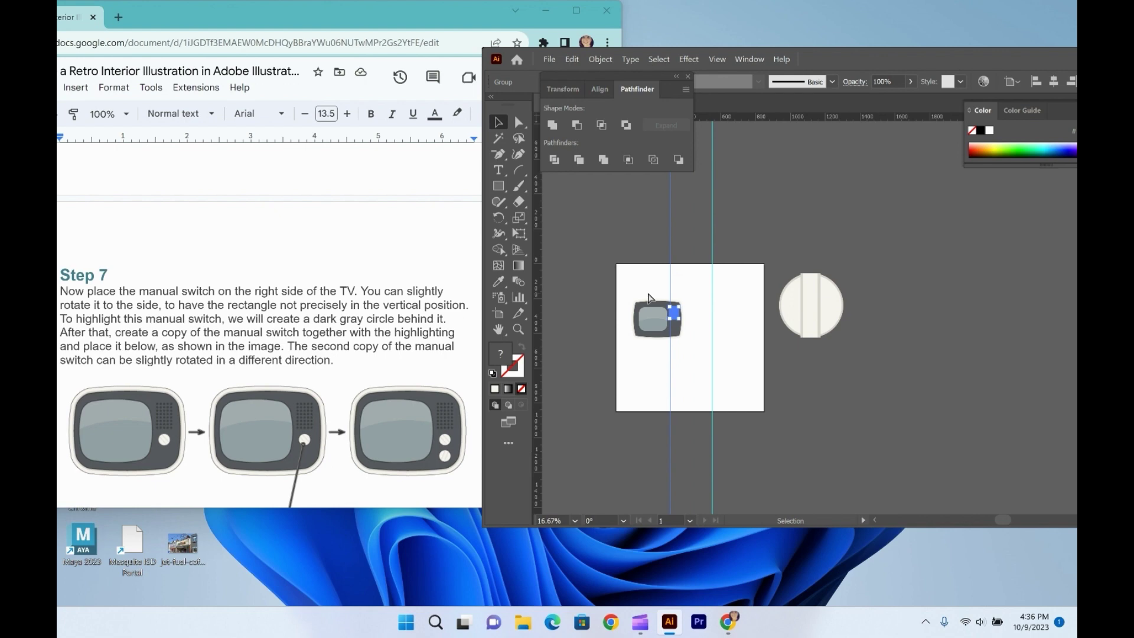
Pull the vertical guide crossing the TV's speaker holes off the TV and delete it.
scroll(649, 297, "up", 5)
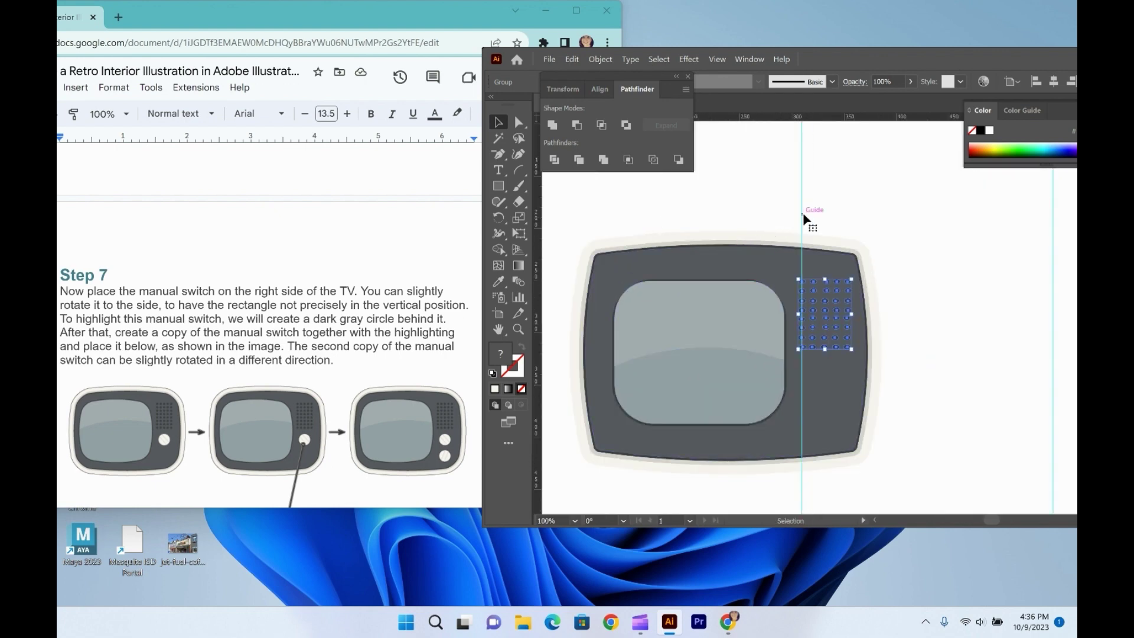
mouse_move(803, 219)
left_mouse_down()
mouse_move(805, 291)
mouse_move(799, 221)
left_mouse_up()
double_click(803, 224)
left_click_drag(802, 224, 905, 236)
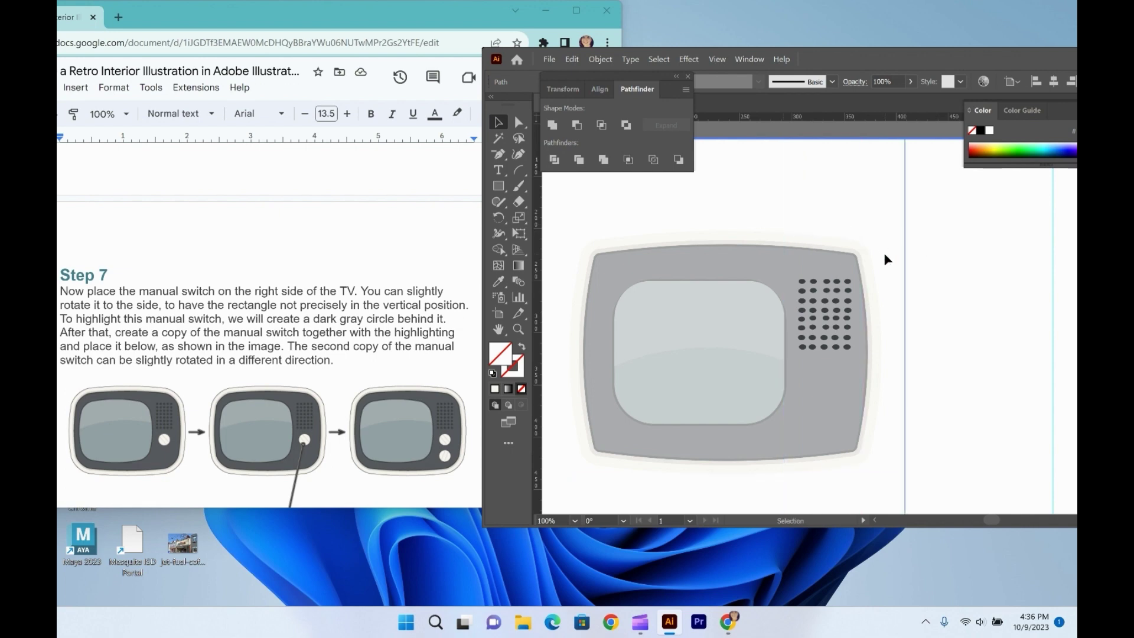
key("Delete")
key("Escape")
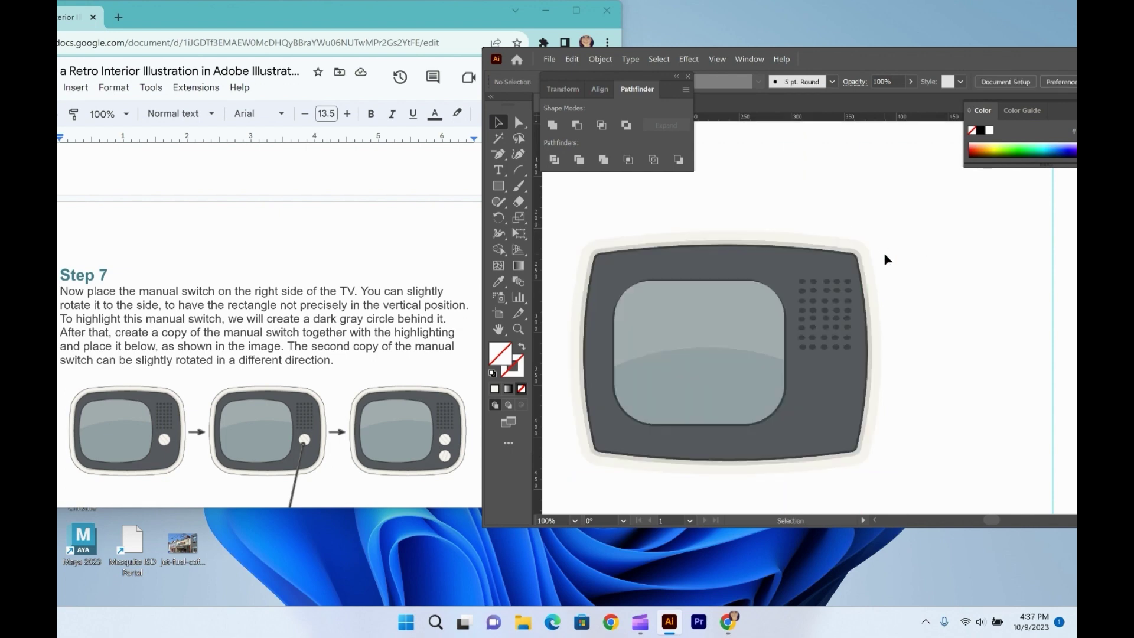
Delete the remaining vertical guide on the artboard.
key("ctrl+minus")
key("ctrl+minus")
key("ctrl+minus")
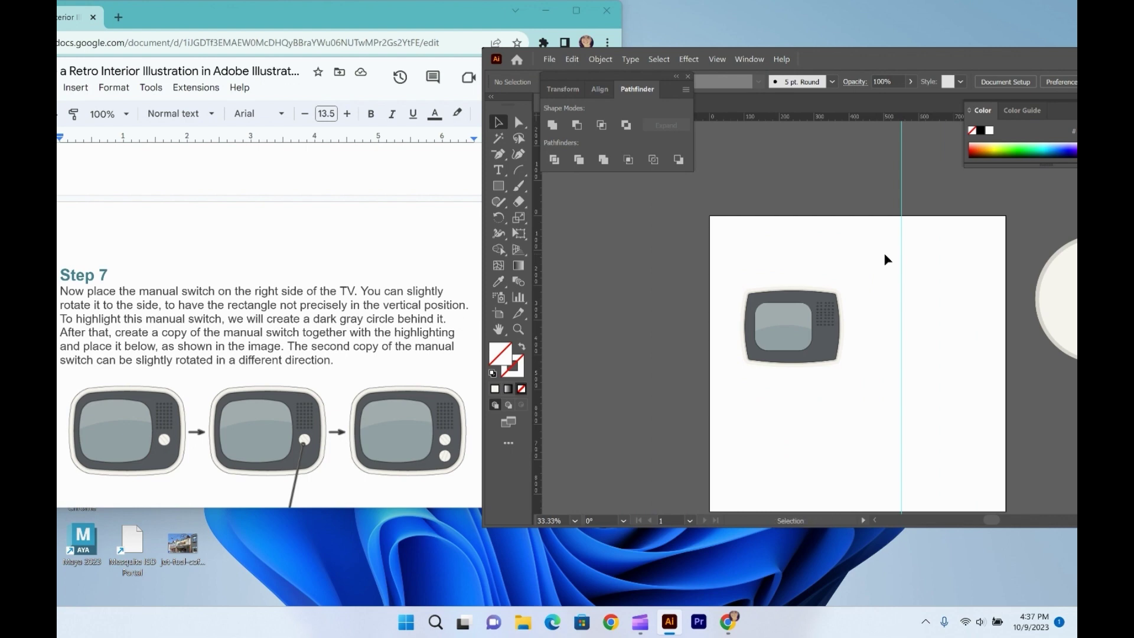
left_click(900, 233)
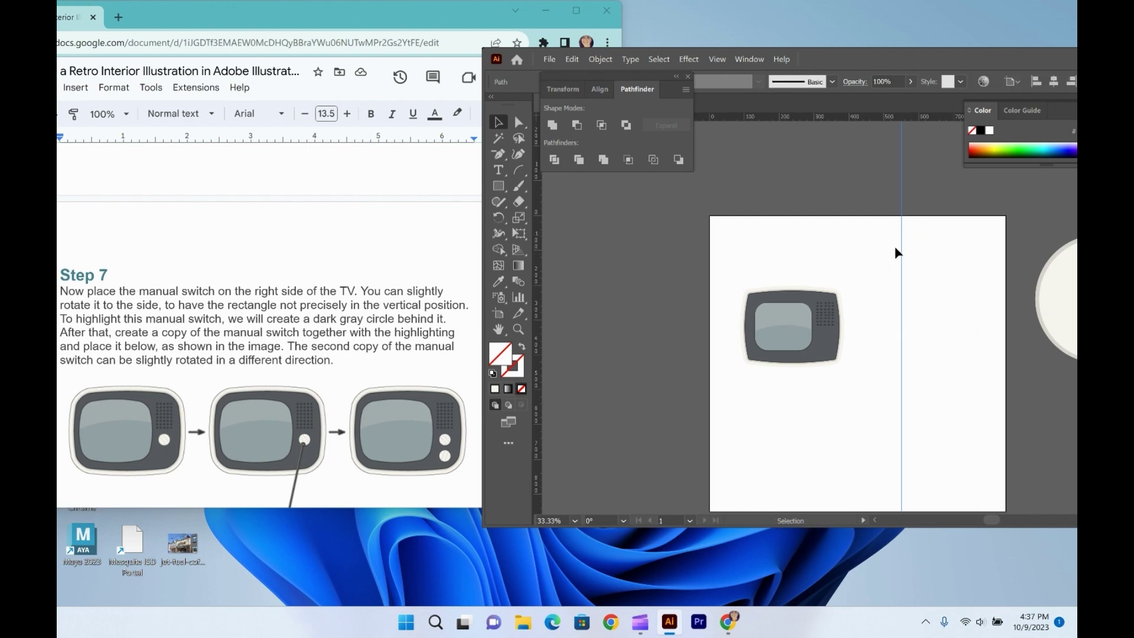
key("Delete")
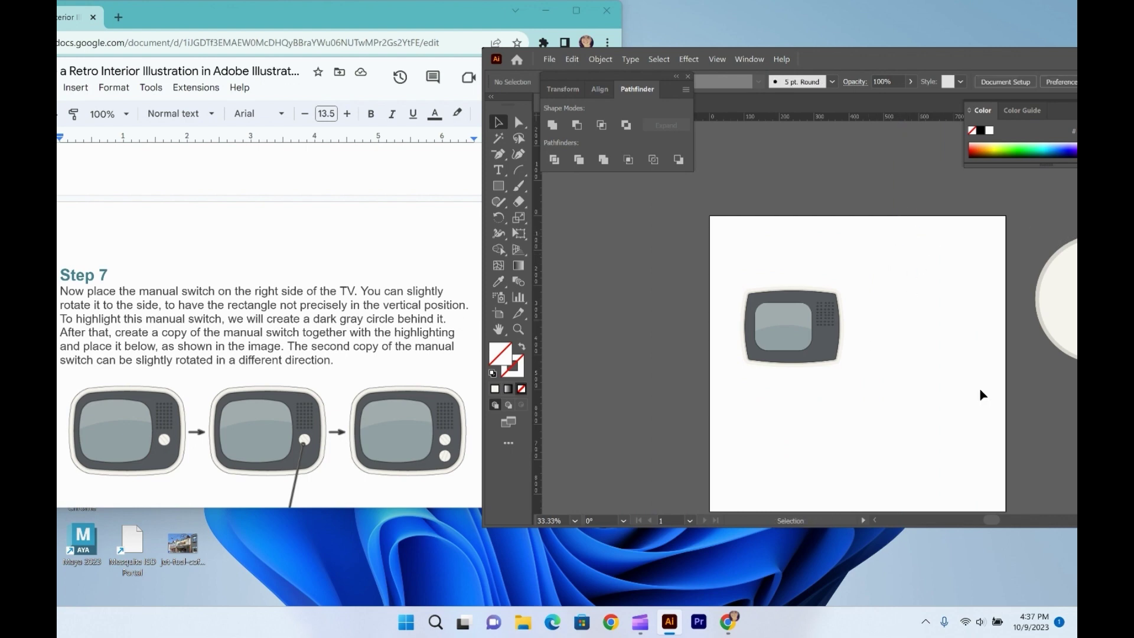
Select both circles and both rectangles of the knob beside the artboard and group them.
left_click_drag(995, 525, 998, 525)
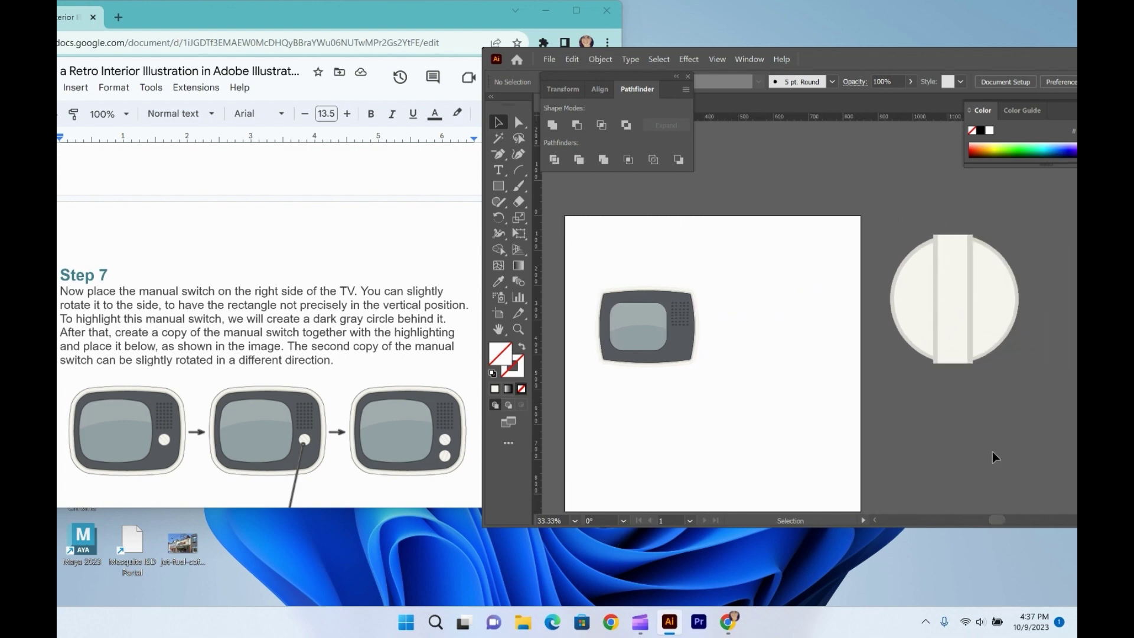
left_click_drag(900, 307, 969, 319)
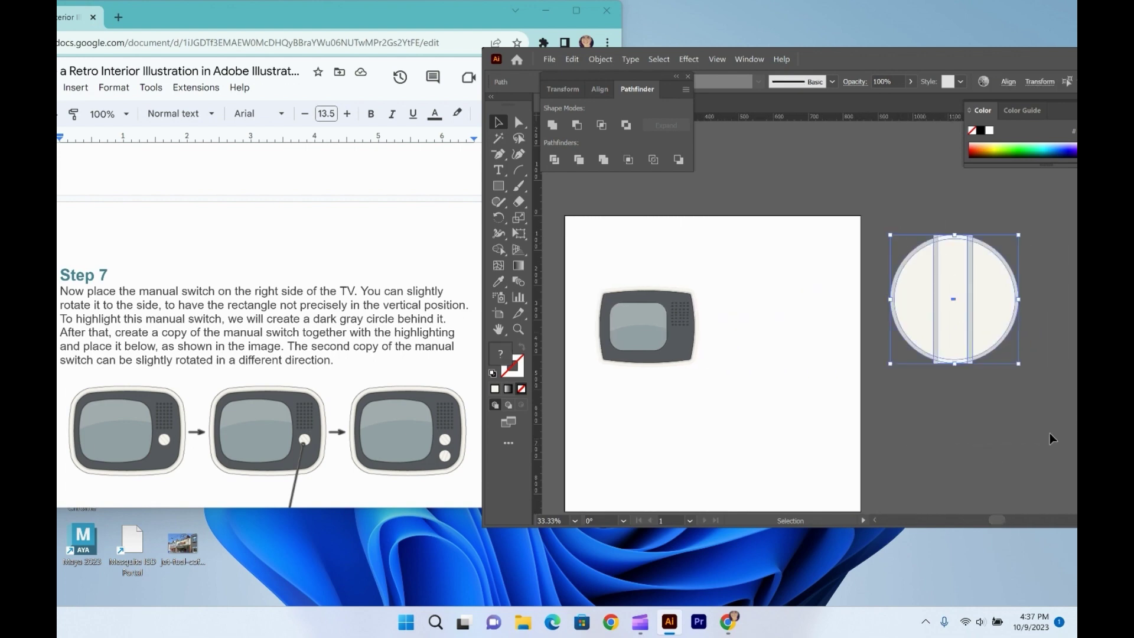
right_click(968, 270)
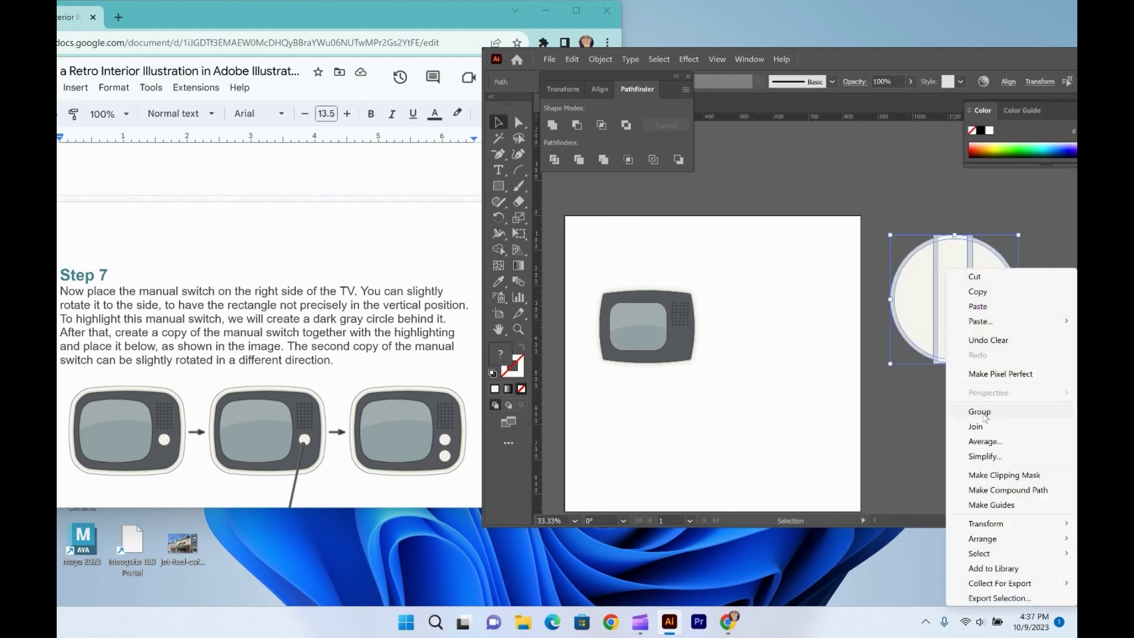
left_click(979, 411)
left_click_drag(1018, 362, 902, 244)
key("a")
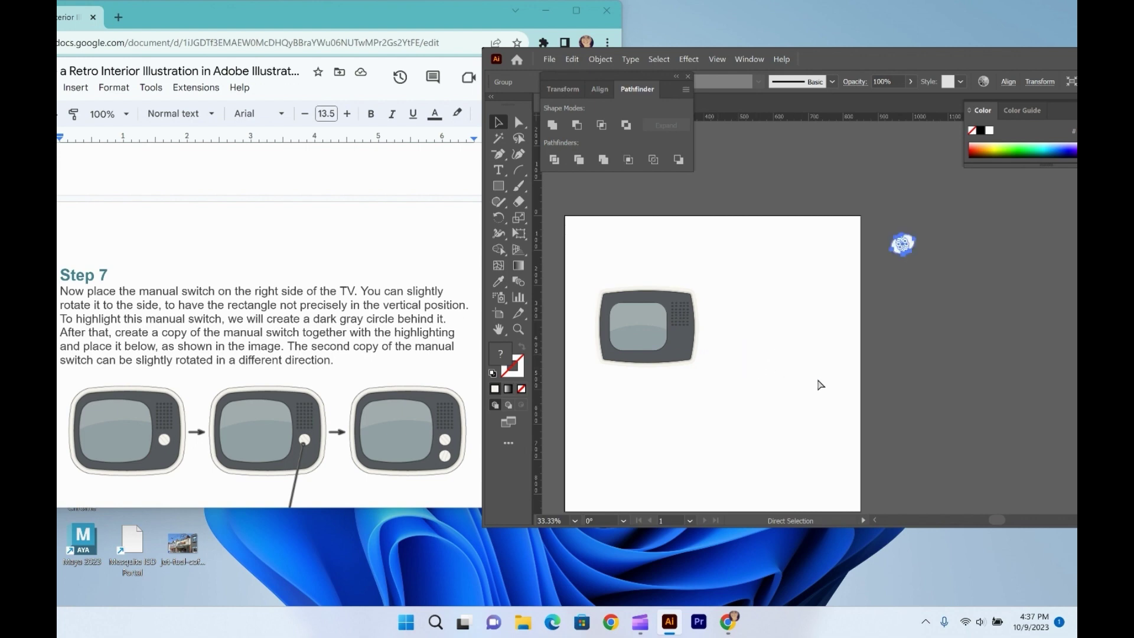
key("v")
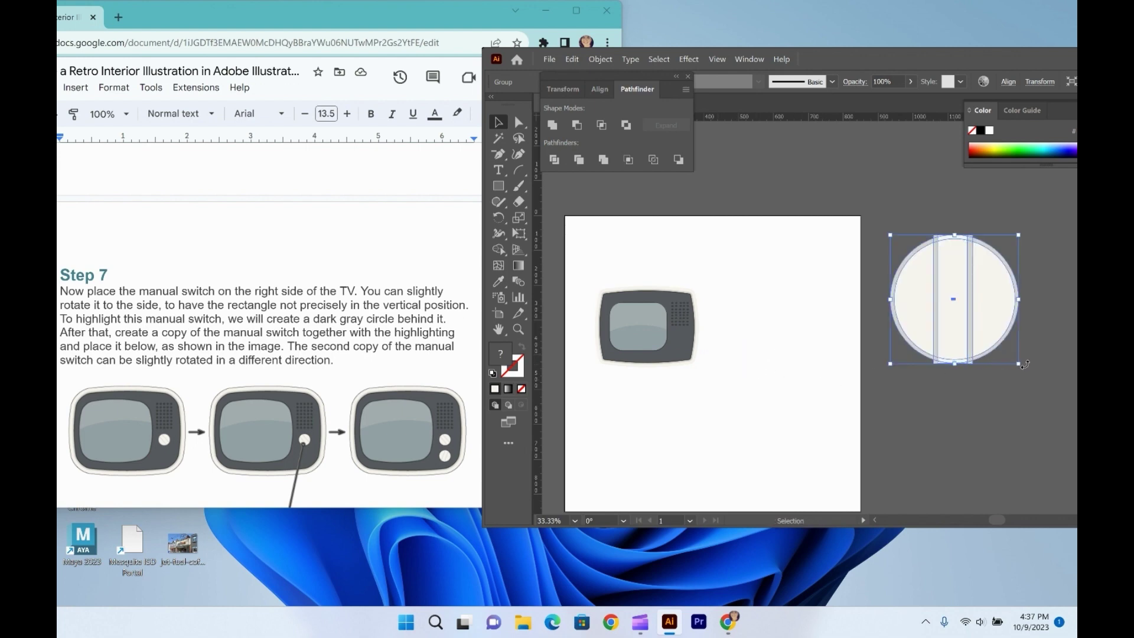
Shrink the grouped knob, rotate it so its bar runs diagonally, and place it on the TV just below the speaker holes.
left_click_drag(1018, 363, 692, 350)
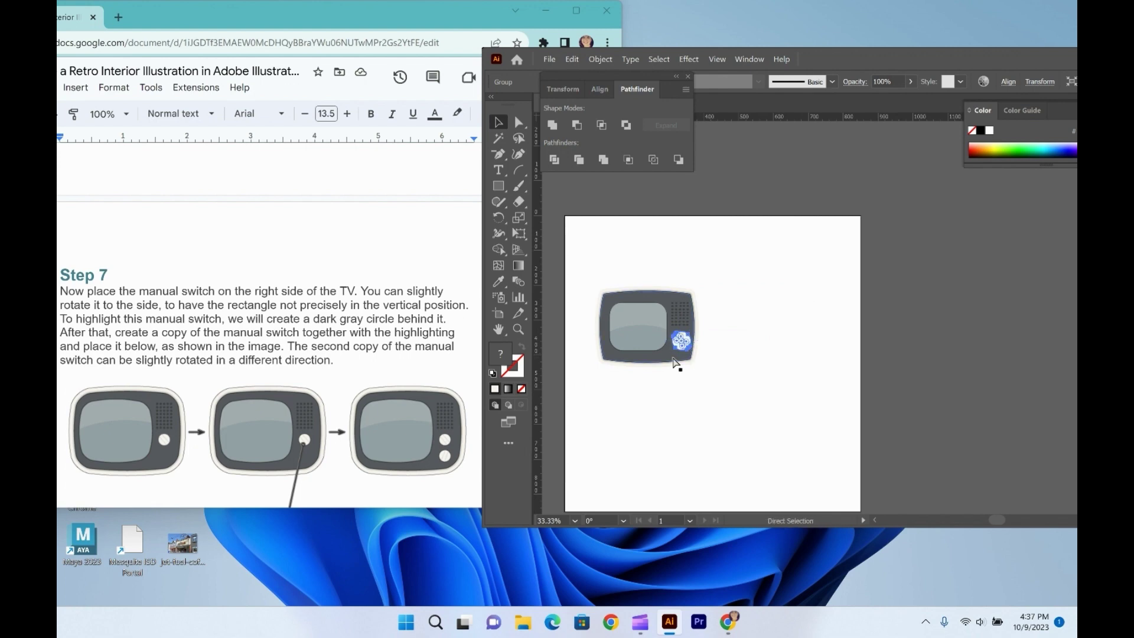
key("ctrl+equal")
key("ctrl+equal")
key("ctrl+equal")
key("ctrl+equal")
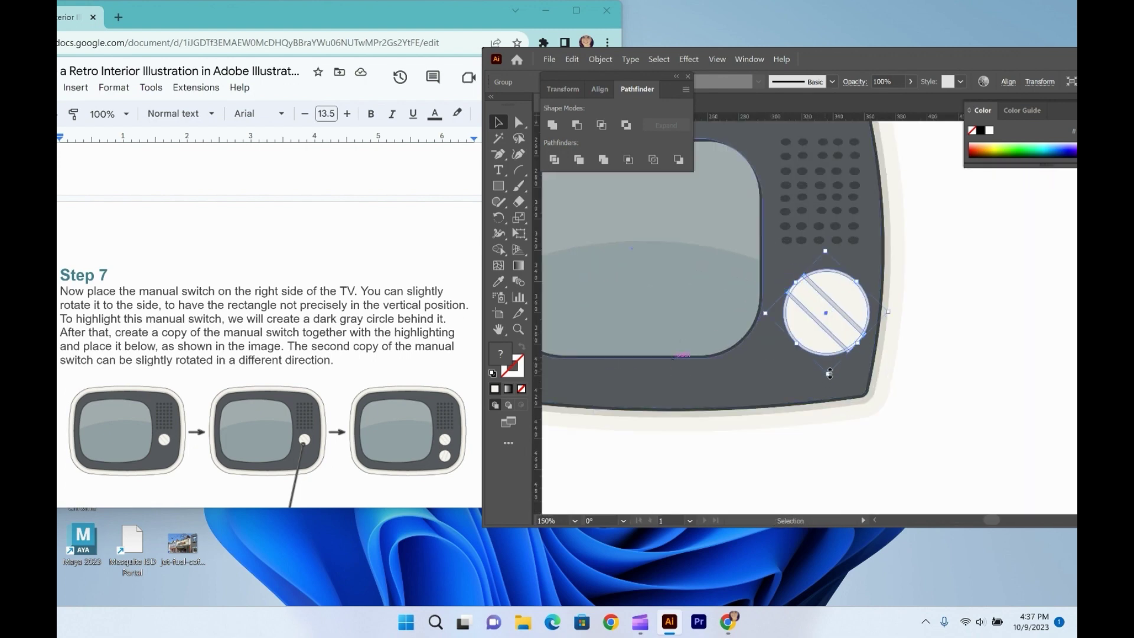
left_click_drag(827, 375, 808, 333)
left_click_drag(809, 331, 809, 329)
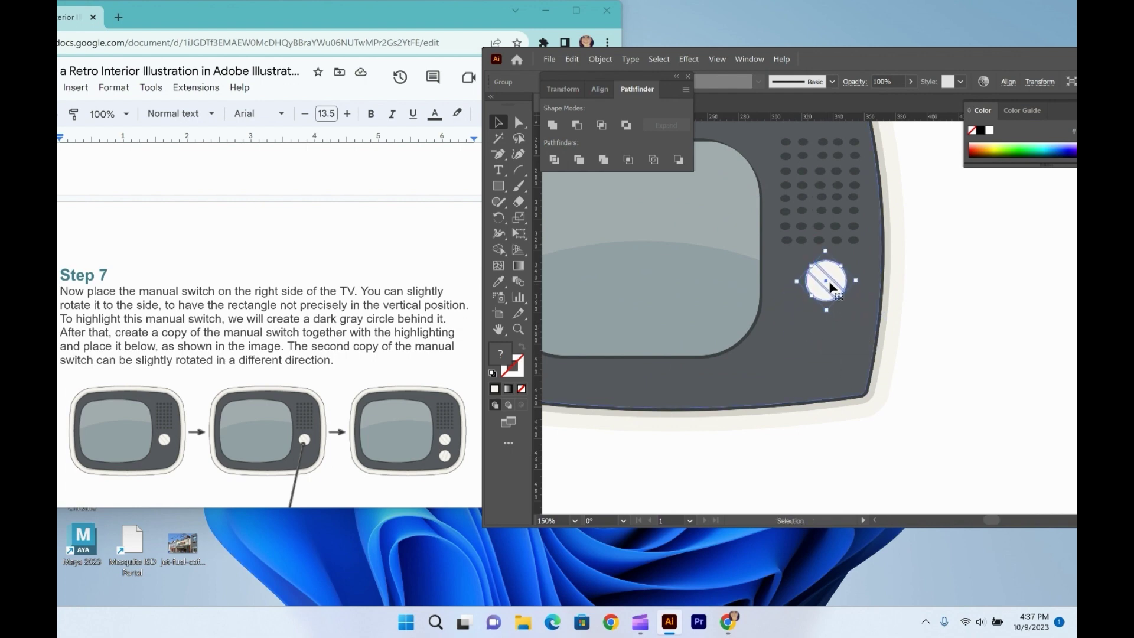
left_click_drag(829, 288, 821, 290)
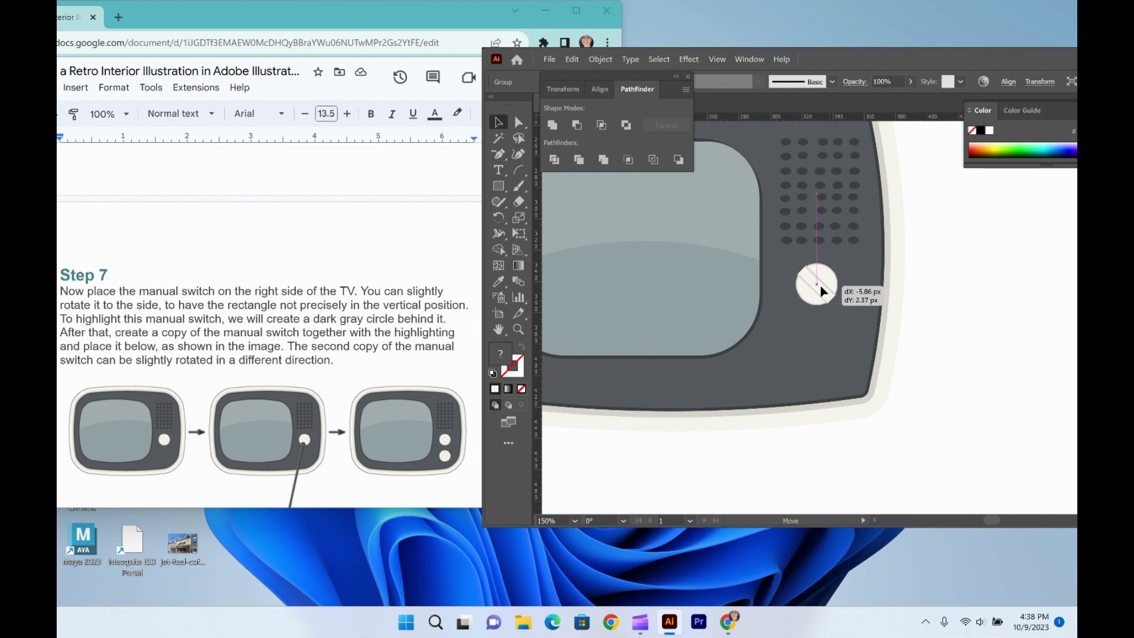
left_click_drag(821, 290, 821, 291)
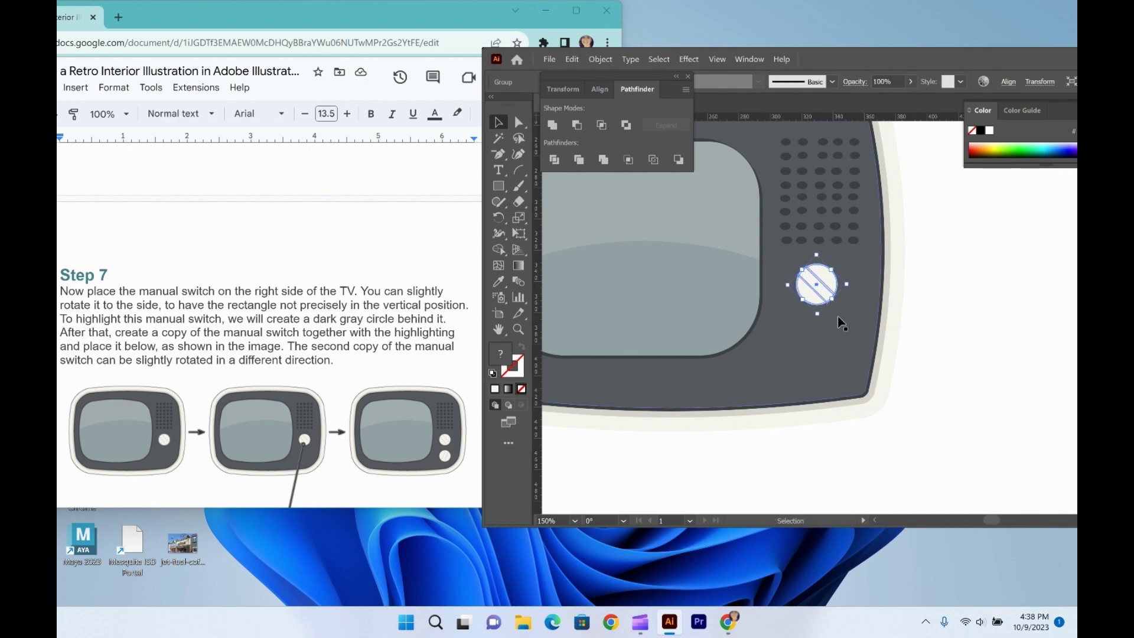
Place a copy of the knob directly below the first one and rotate it so its bar slants the opposite way.
left_click_drag(838, 317, 858, 363)
left_click(926, 354)
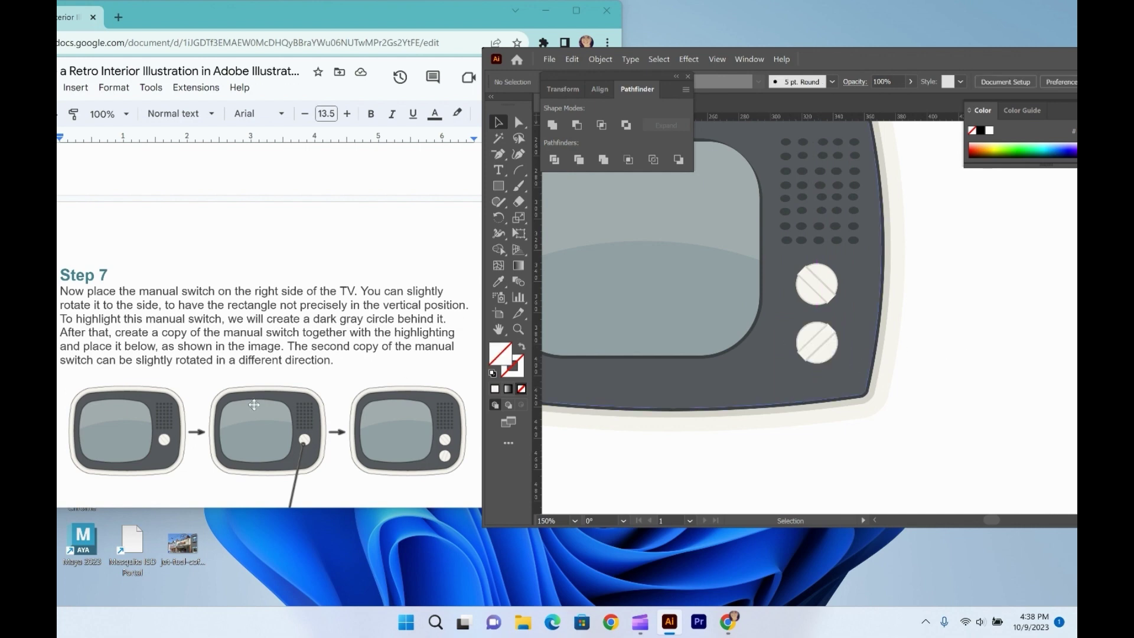
Examine the Step 7 knob close-up in the instructions and continue to Step 8 on creating the antenna.
scroll(254, 405, "down", 5)
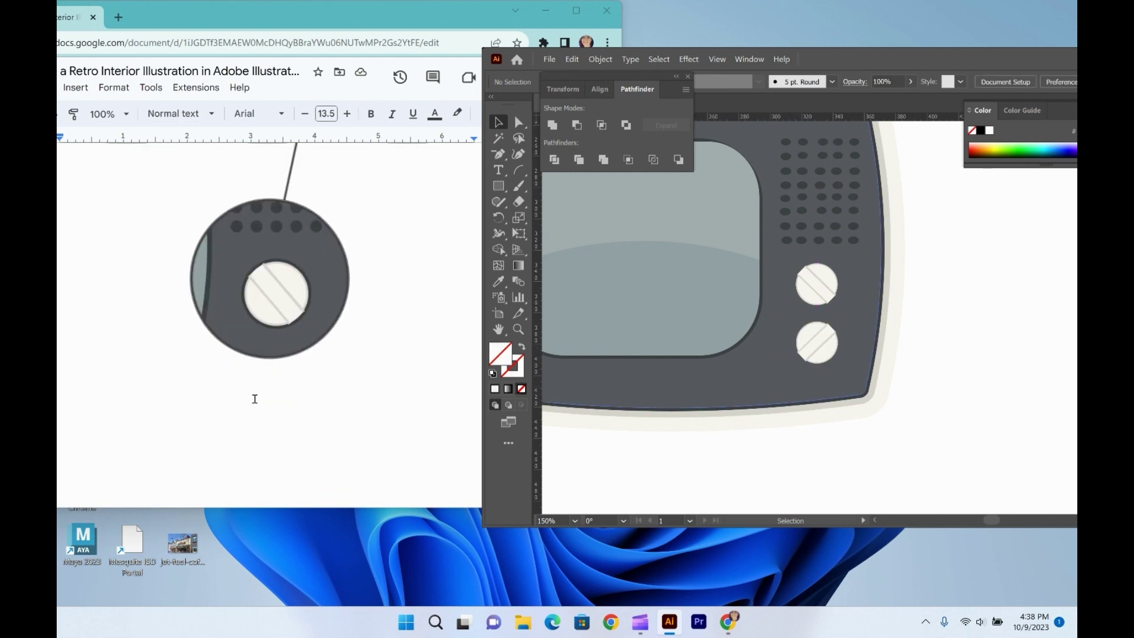
scroll(253, 401, "up", 5)
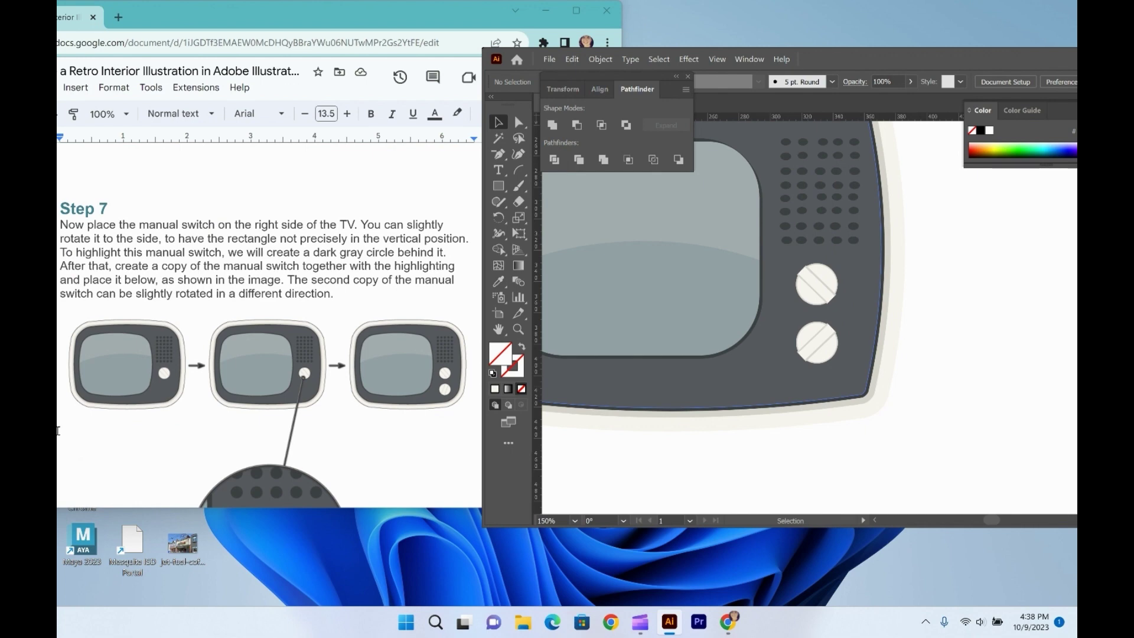
scroll(59, 439, "down", 10)
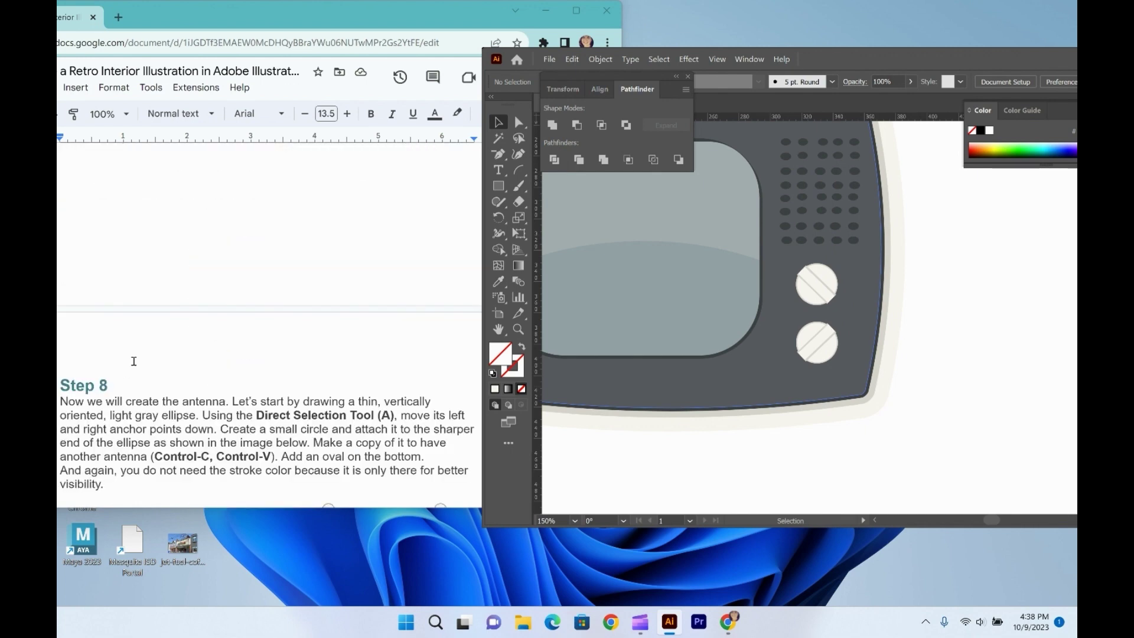
left_click(57, 346)
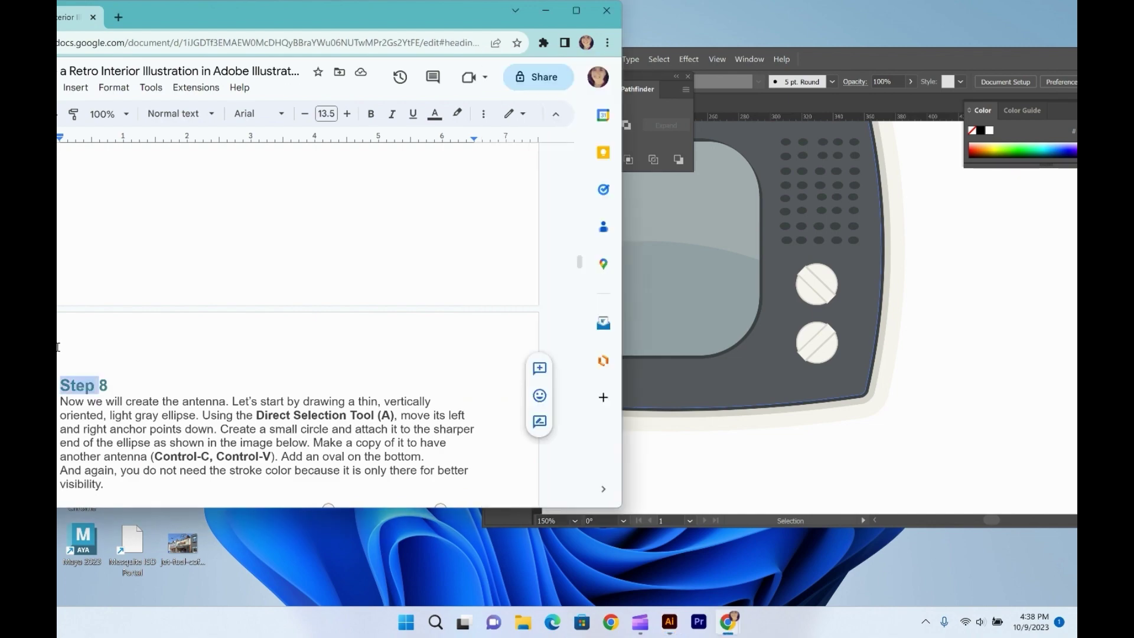